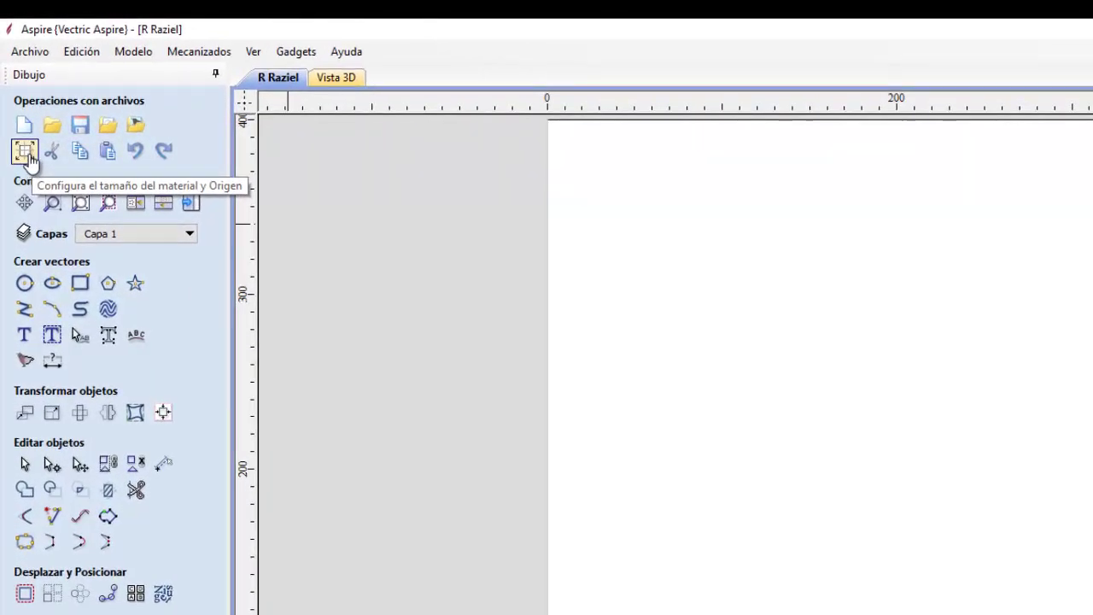
- Configure the job material as 400 by 400 mm with a thickness of 9 mm
click(25, 153)
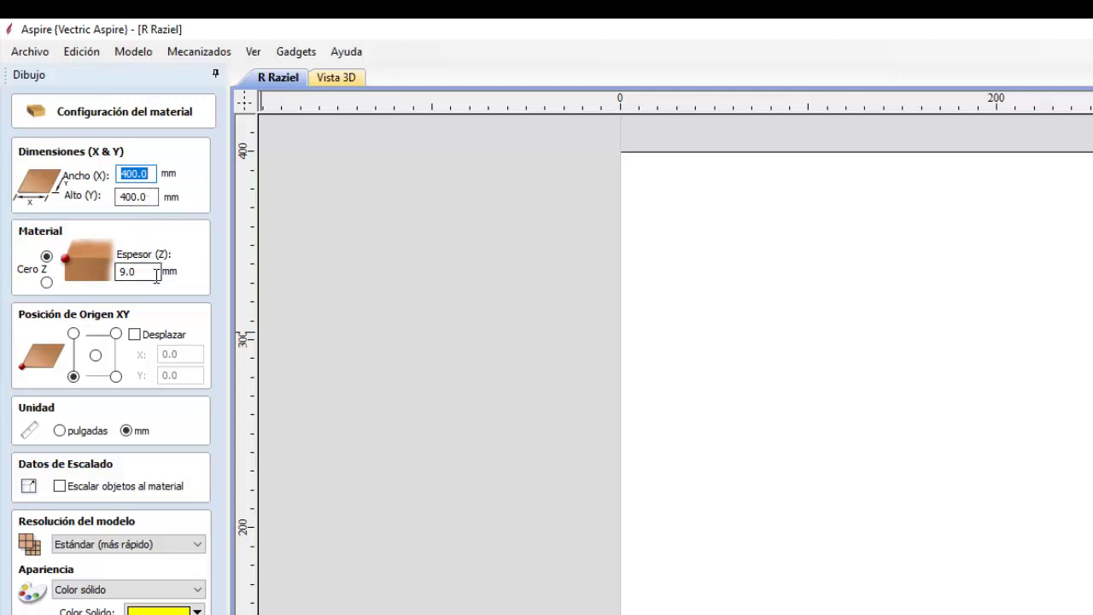
click(151, 271)
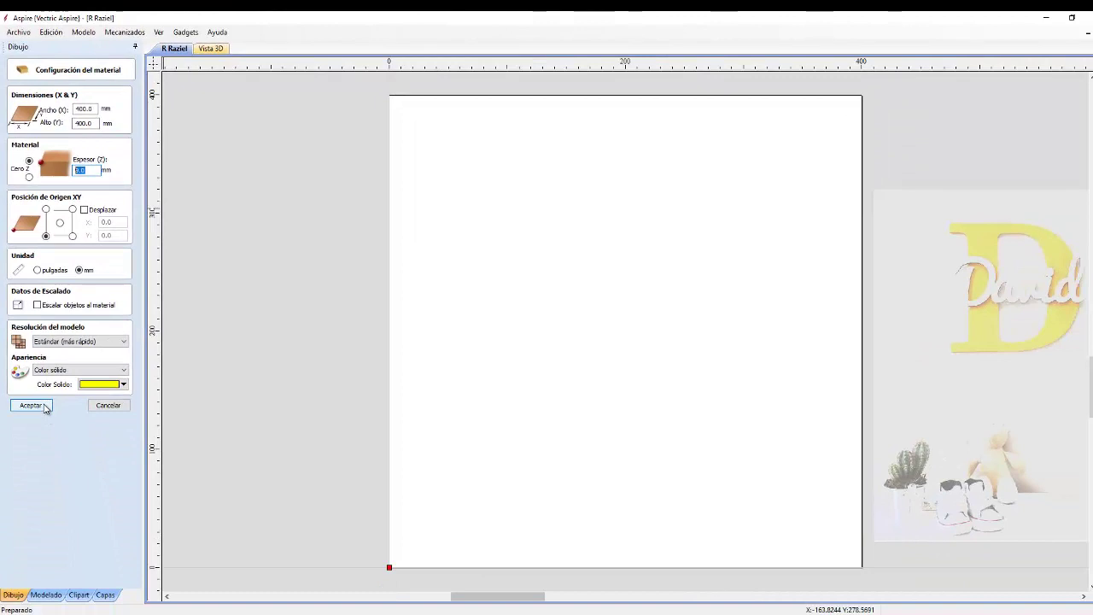
click(43, 406)
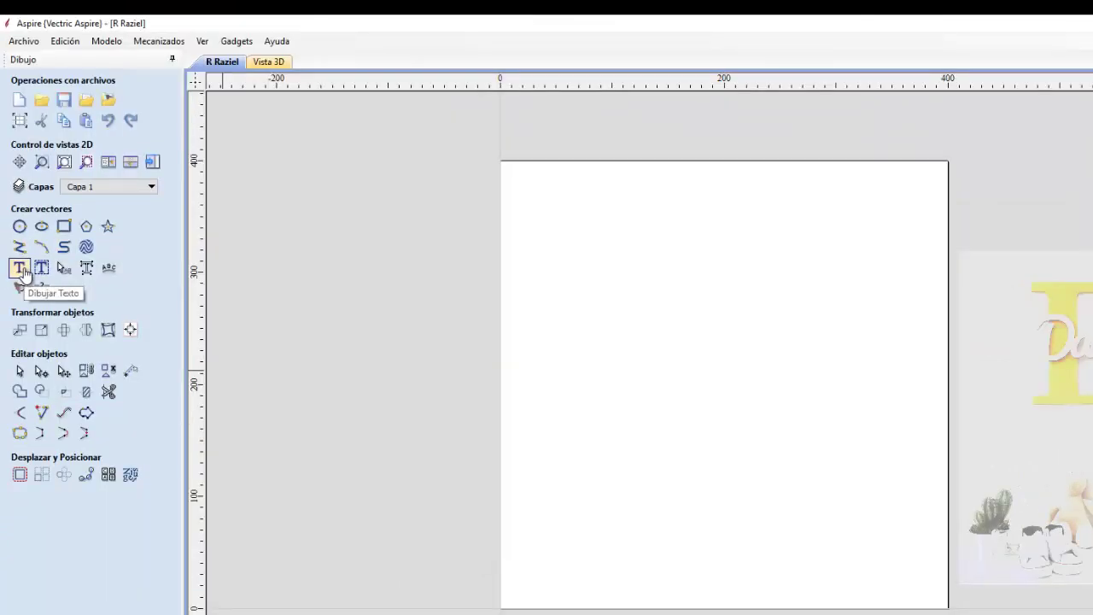
- Create the name lettering as text in the Anydore TrueType font, 100 mm high, anchored at X 0, Y 0
click(19, 268)
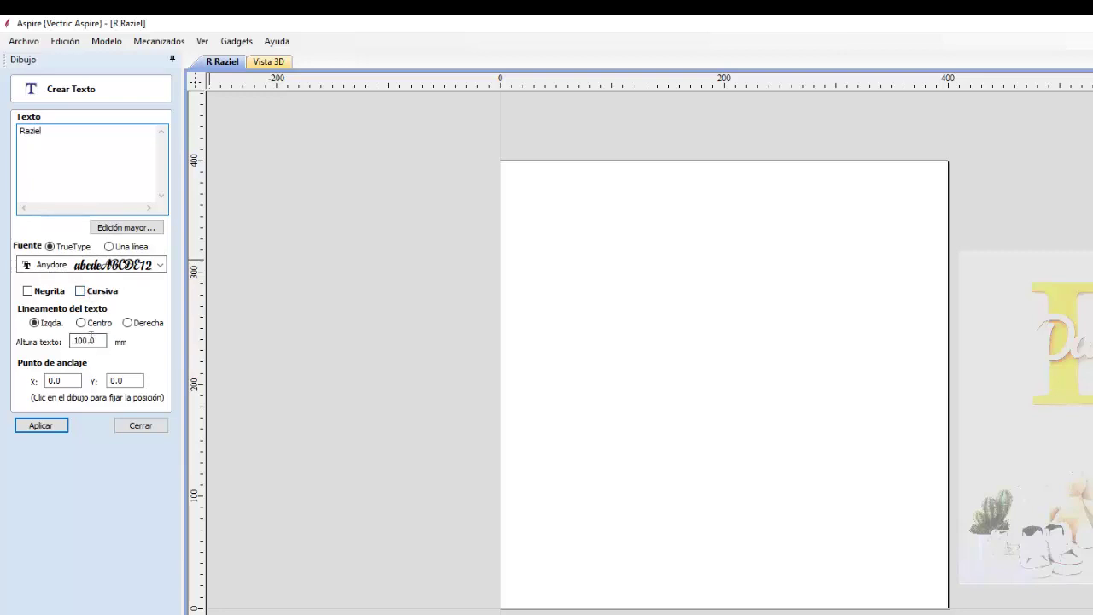
drag(99, 340, 68, 333)
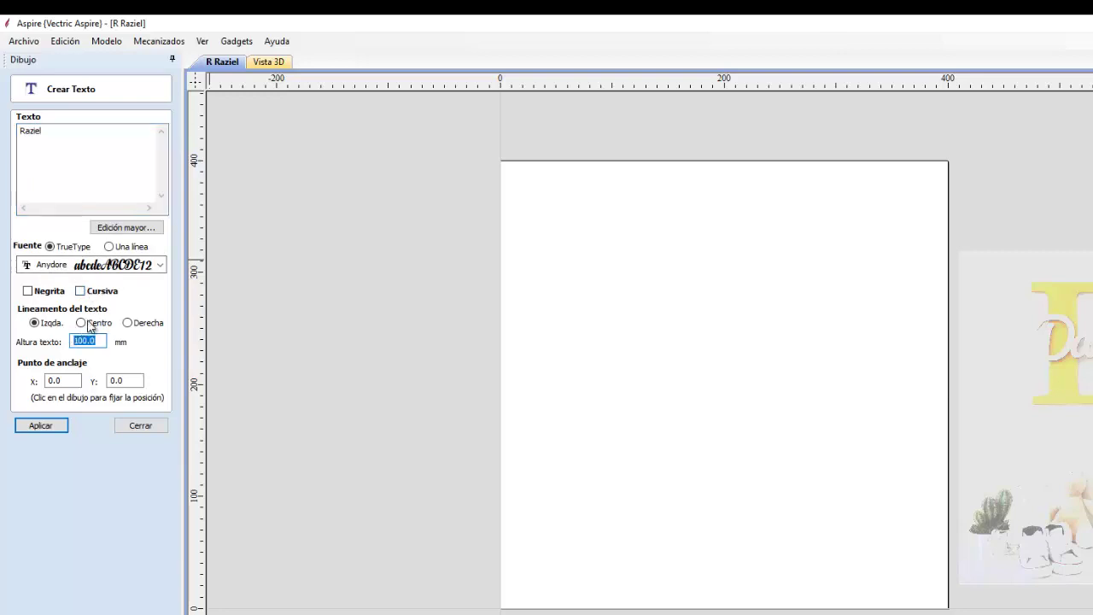
click(163, 266)
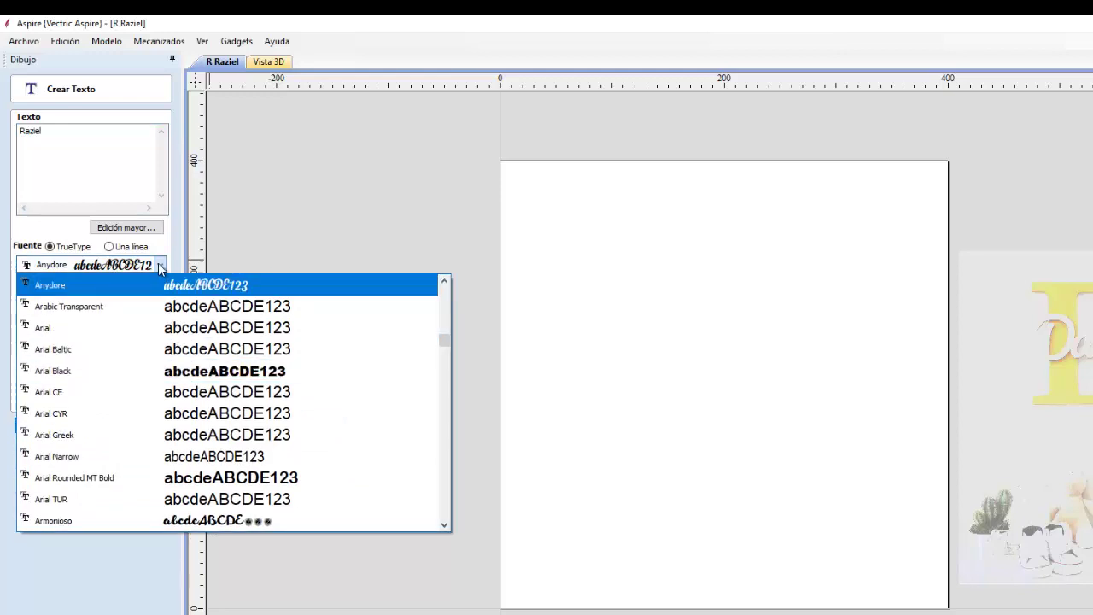
click(160, 268)
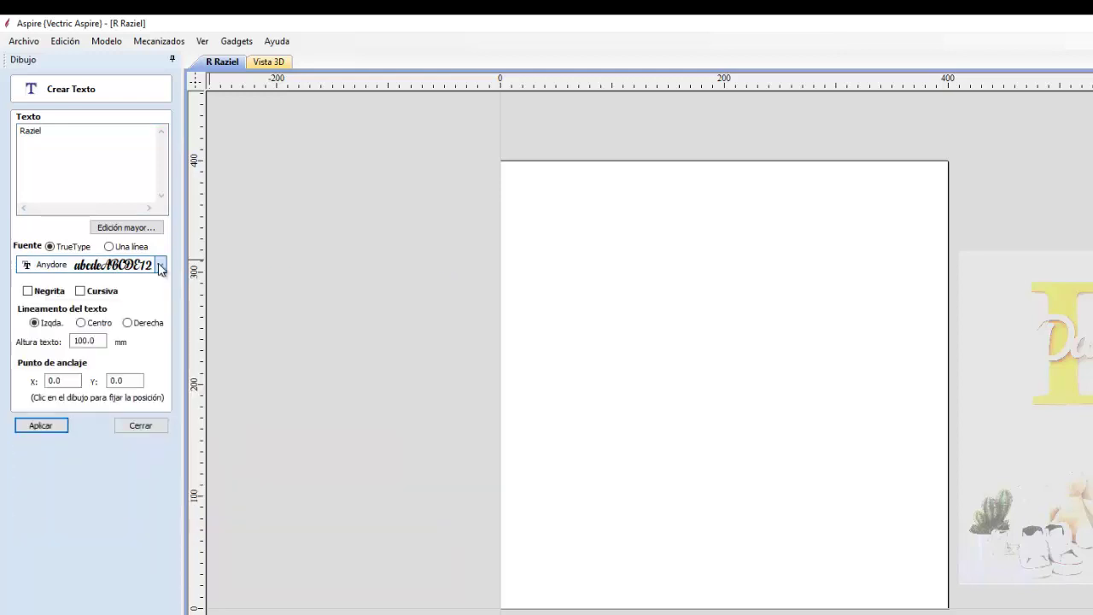
click(48, 425)
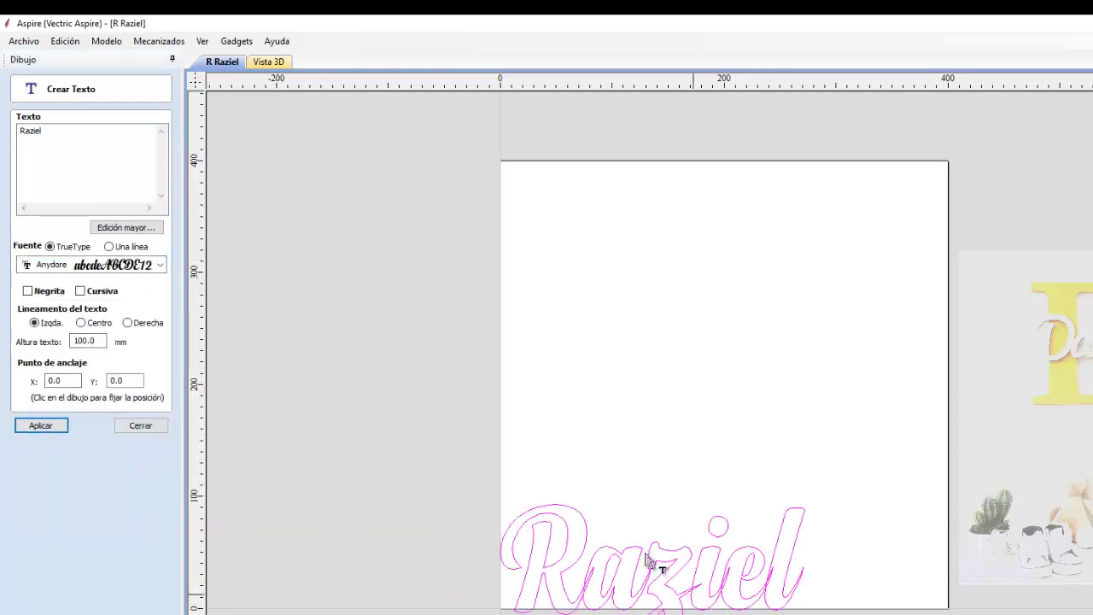
- Create a separate letter R in Adobe Garamond Pro Bold, 100 mm high, anchored at about X 117, Y 219 mm
click(630, 364)
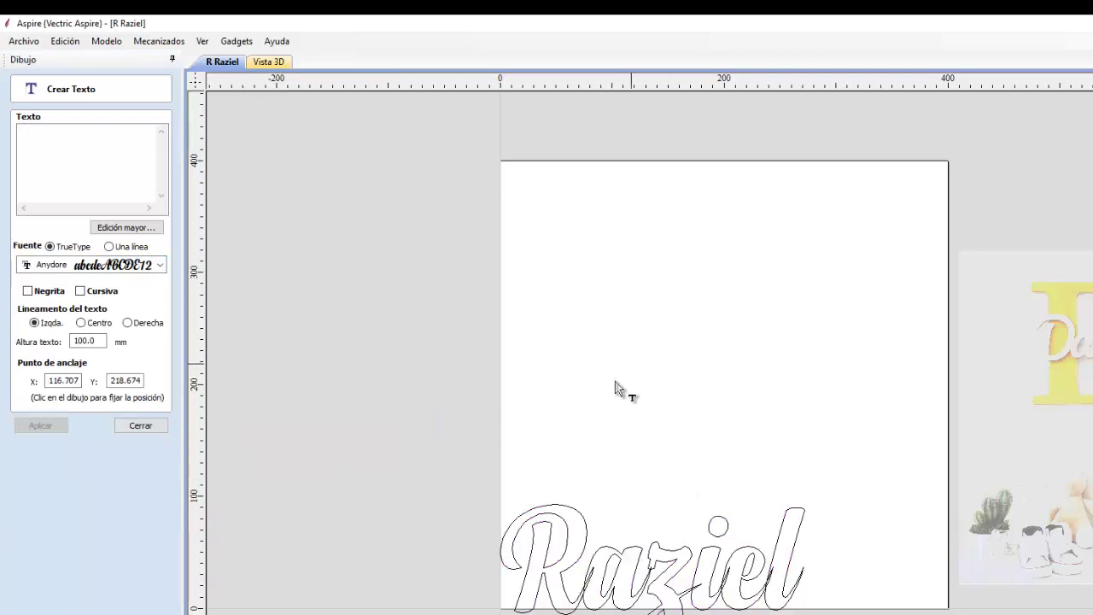
click(129, 158)
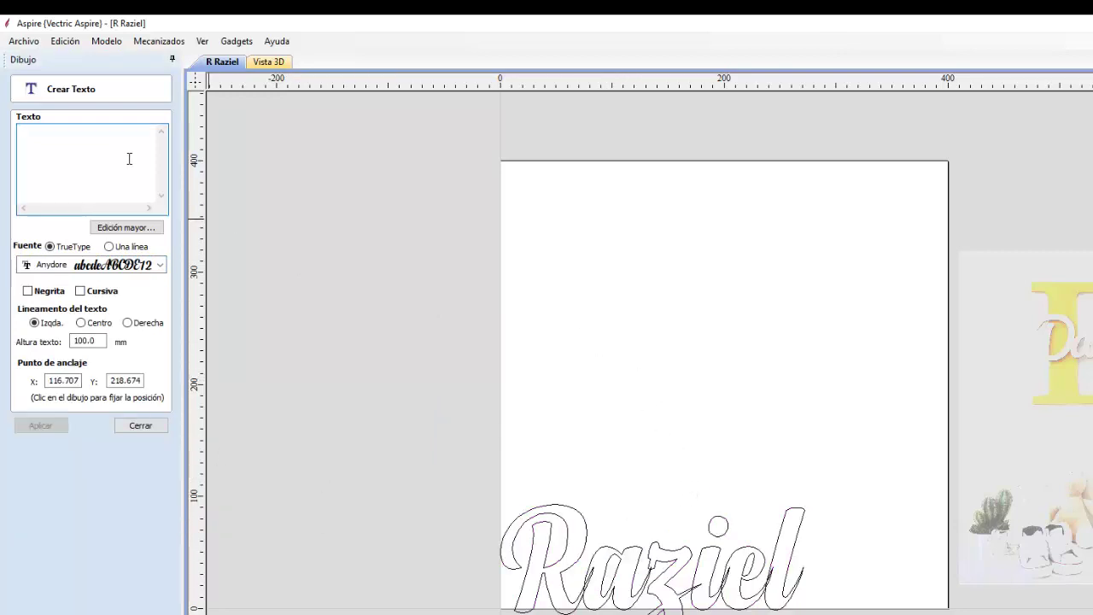
text(R)
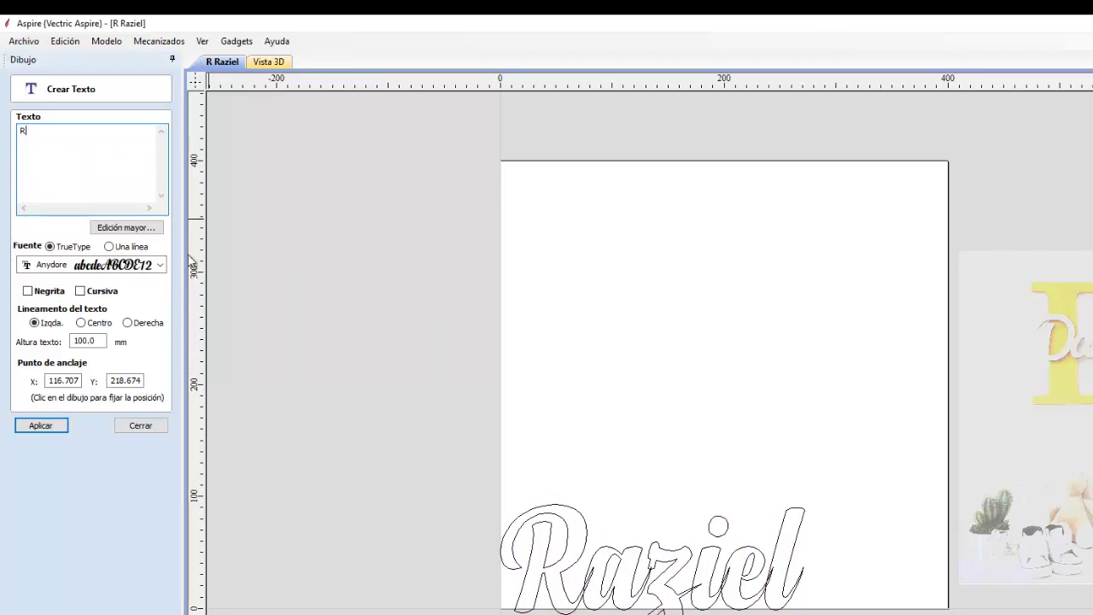
click(162, 266)
scroll(156, 313, up, 2)
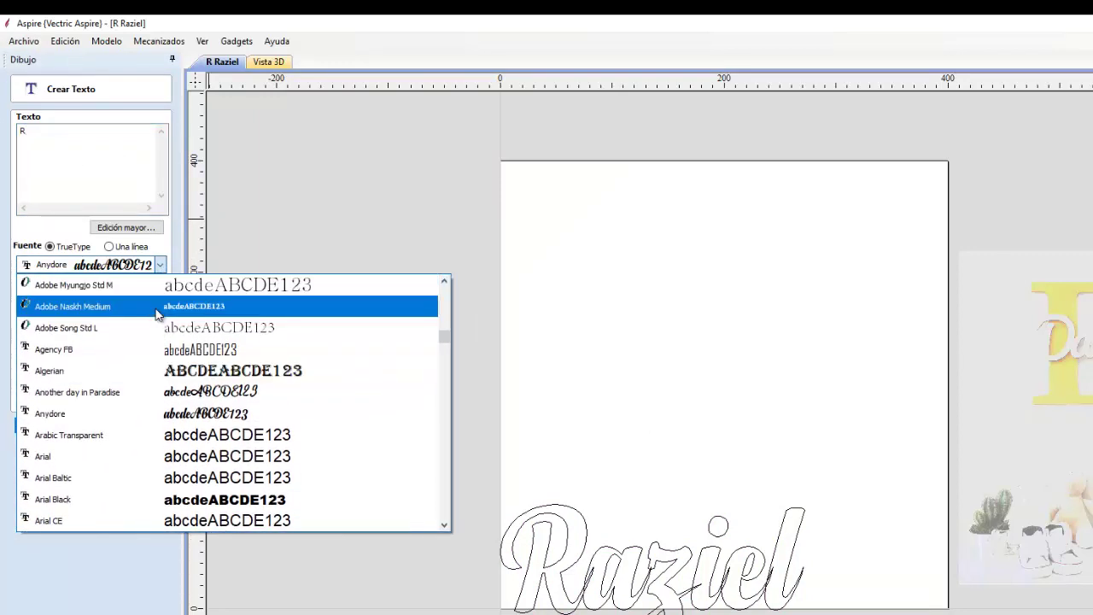
scroll(156, 312, up, 3)
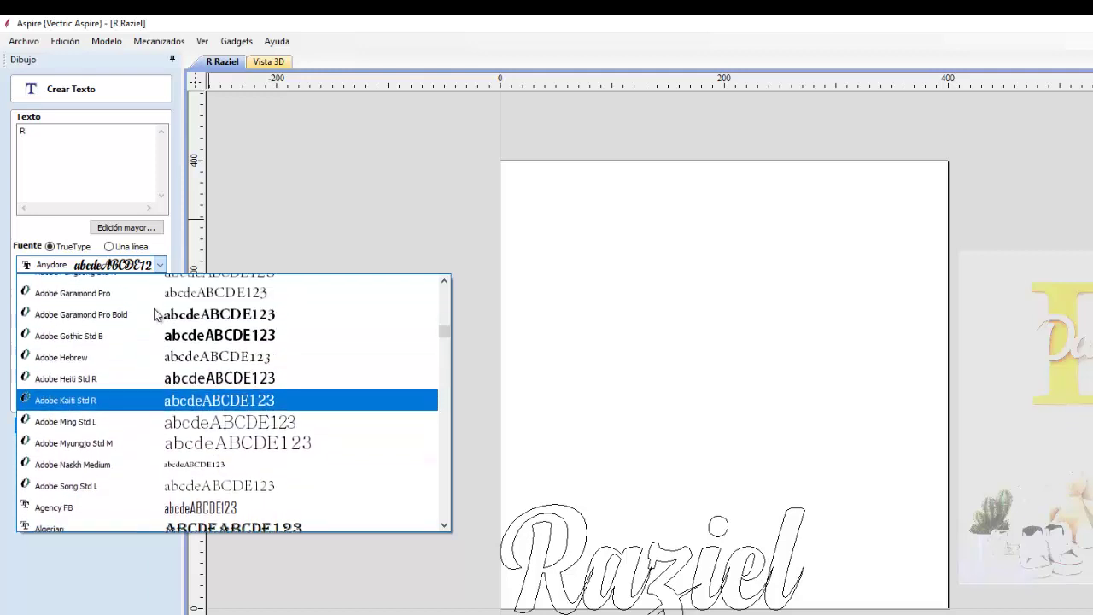
click(136, 346)
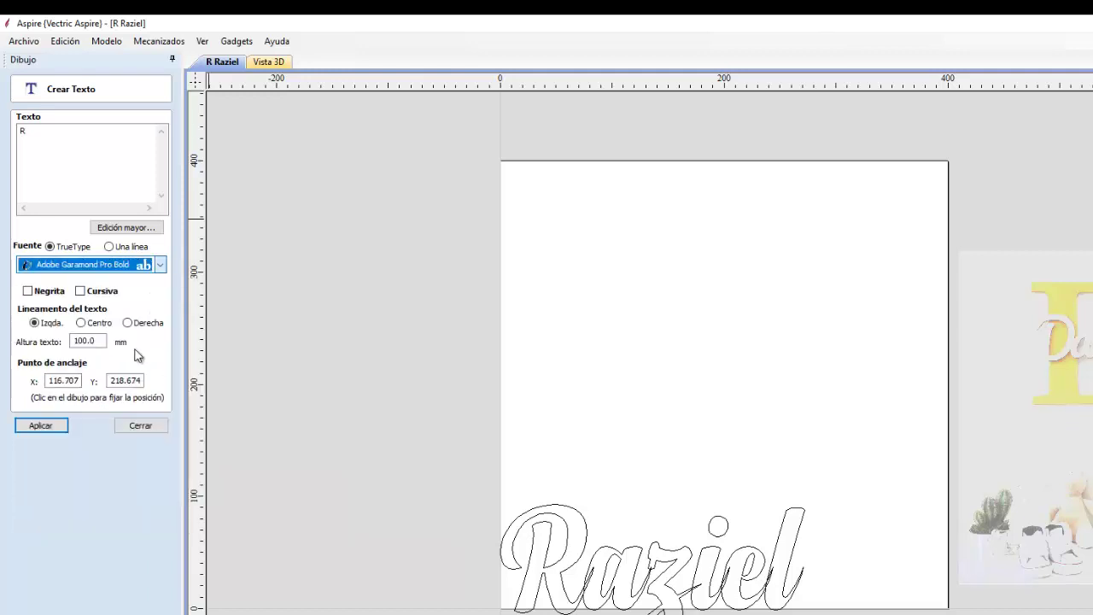
click(58, 429)
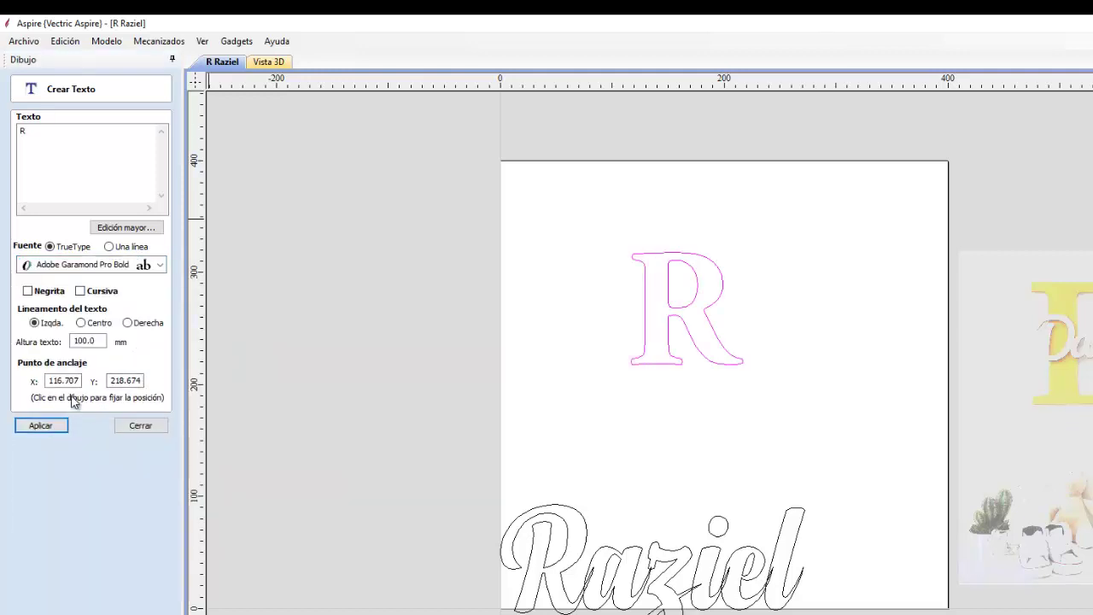
click(140, 425)
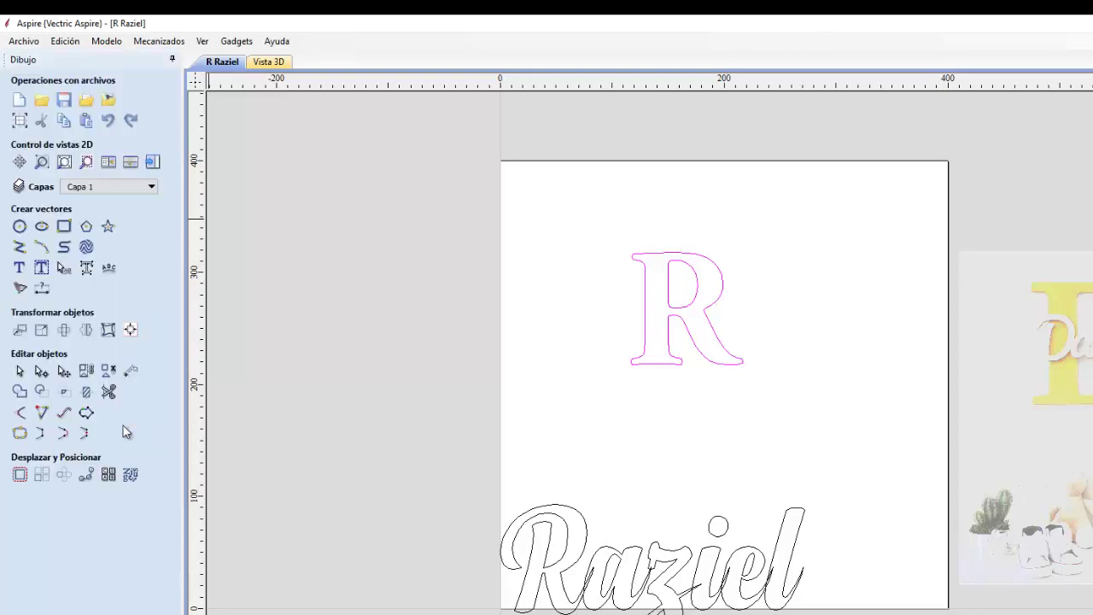
- Enlarge the letter R freehand from its upper-left corner to about 112 mm wide and 112 mm high
click(722, 319)
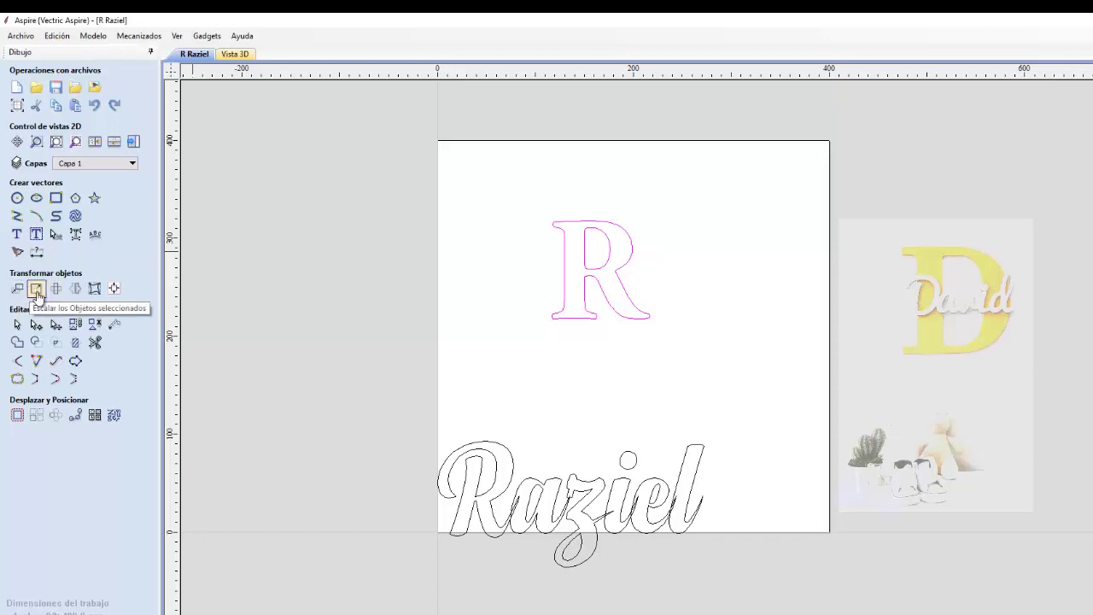
click(566, 255)
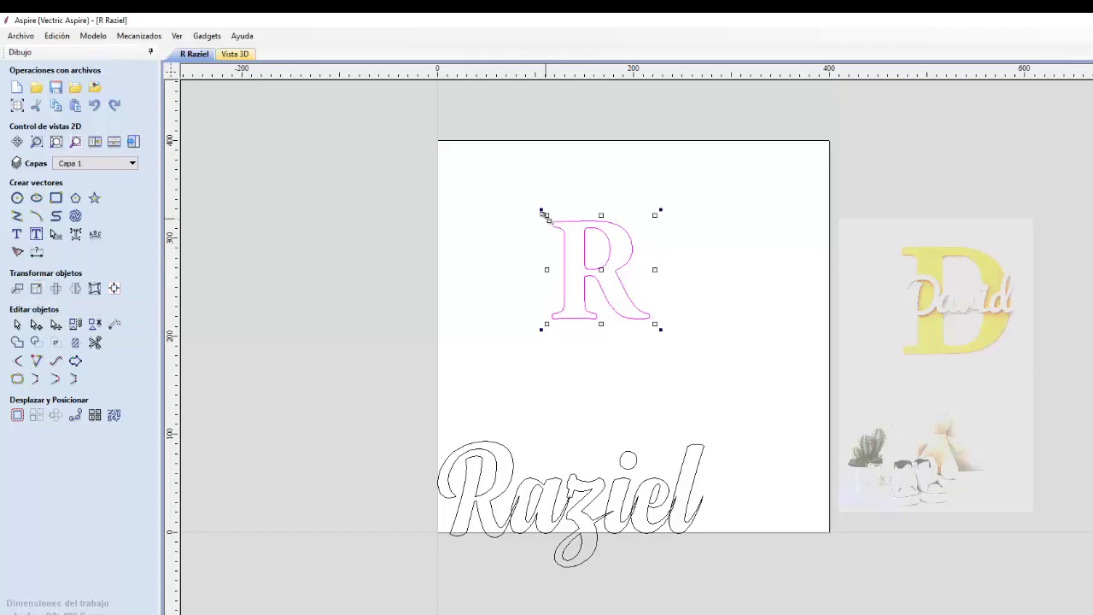
mouse_move(545, 213)
mouse_down()
mouse_move(505, 180)
mouse_move(541, 214)
mouse_move(533, 203)
mouse_up()
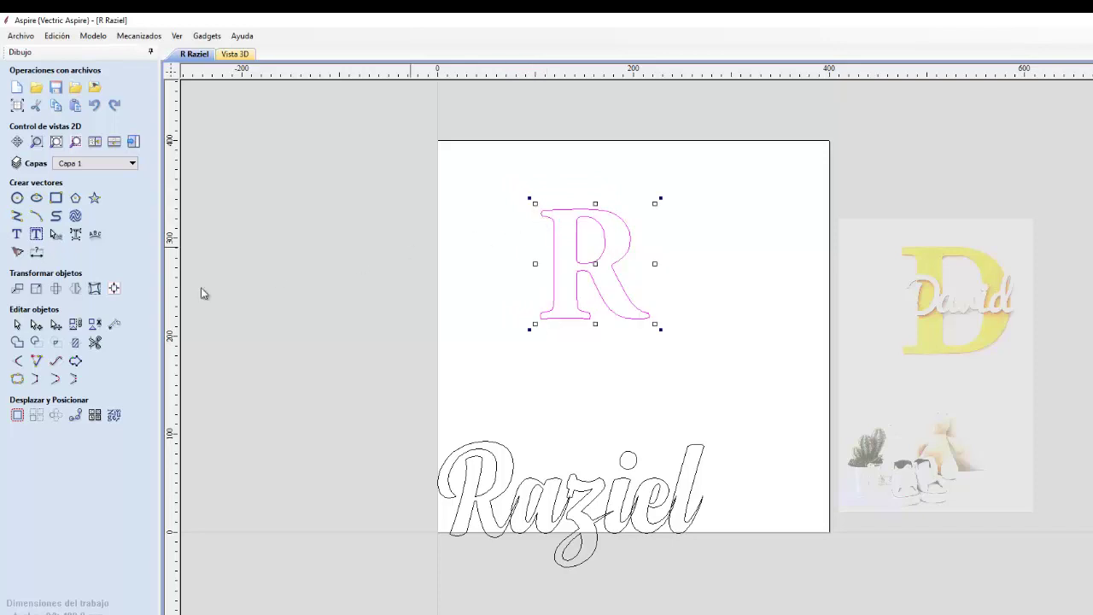
- Resize the letter R to a height of 280 mm with width and height linked
click(36, 289)
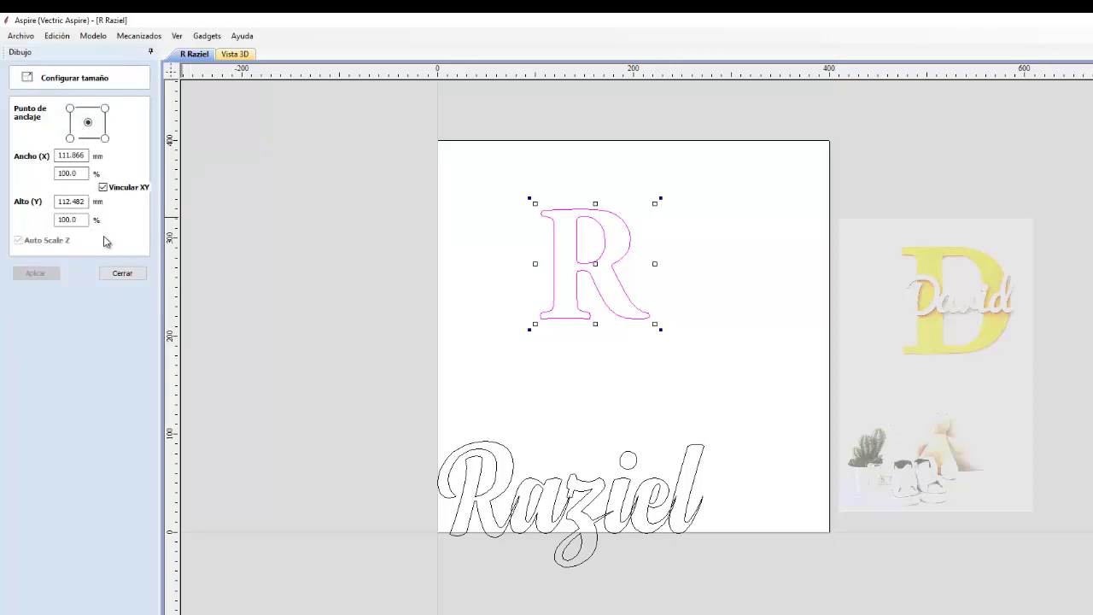
click(86, 155)
click(81, 205)
drag(87, 201, 3, 201)
text(280)
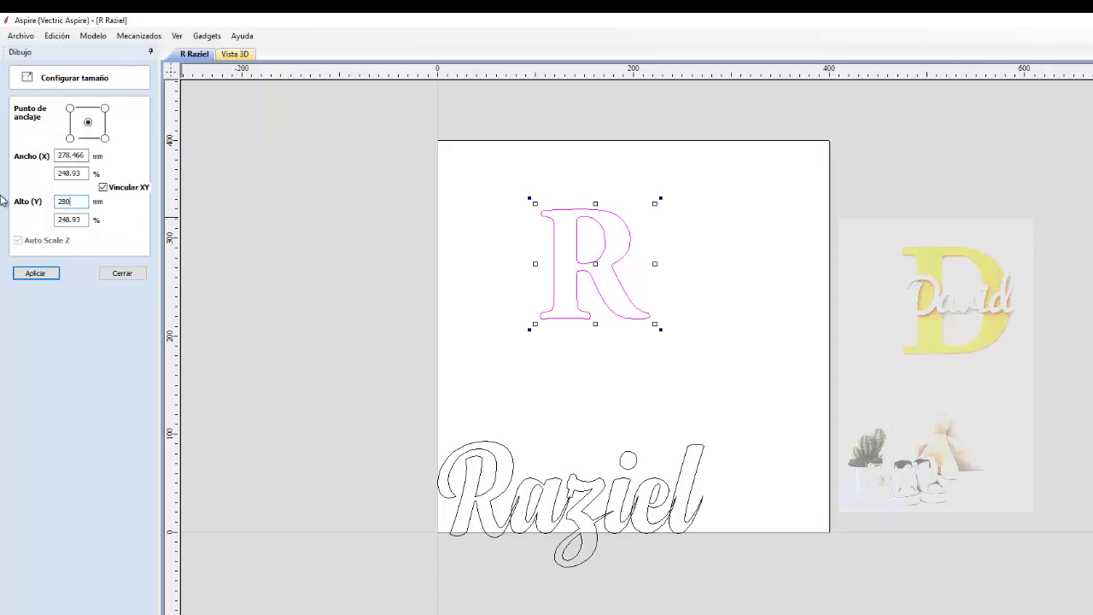
click(35, 274)
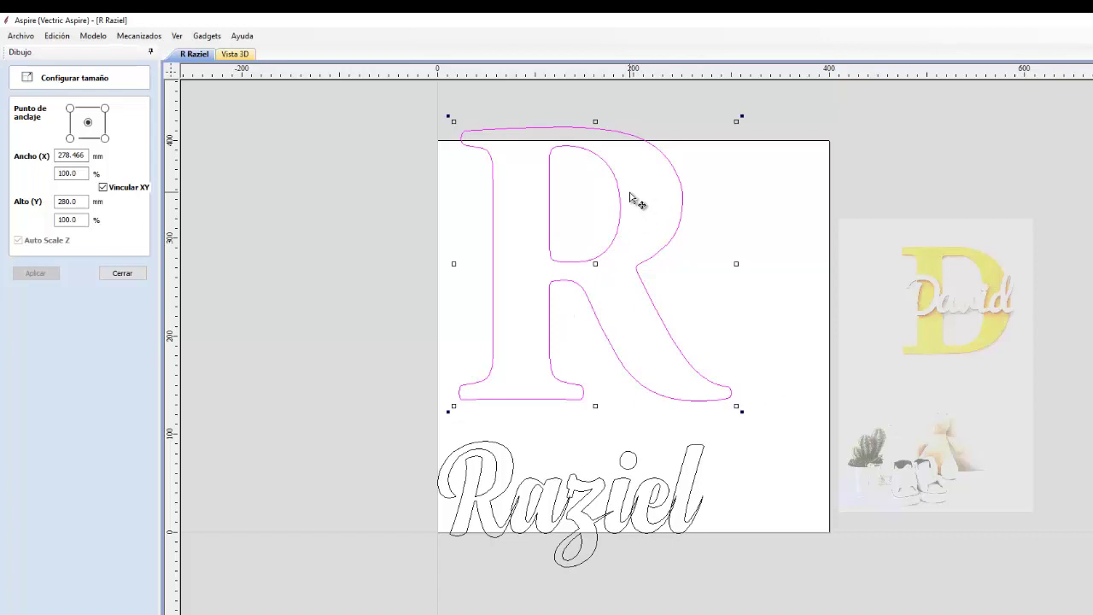
- Try a 10 mm height for the letter R with its proportions unlinked, and undo that resize
click(103, 187)
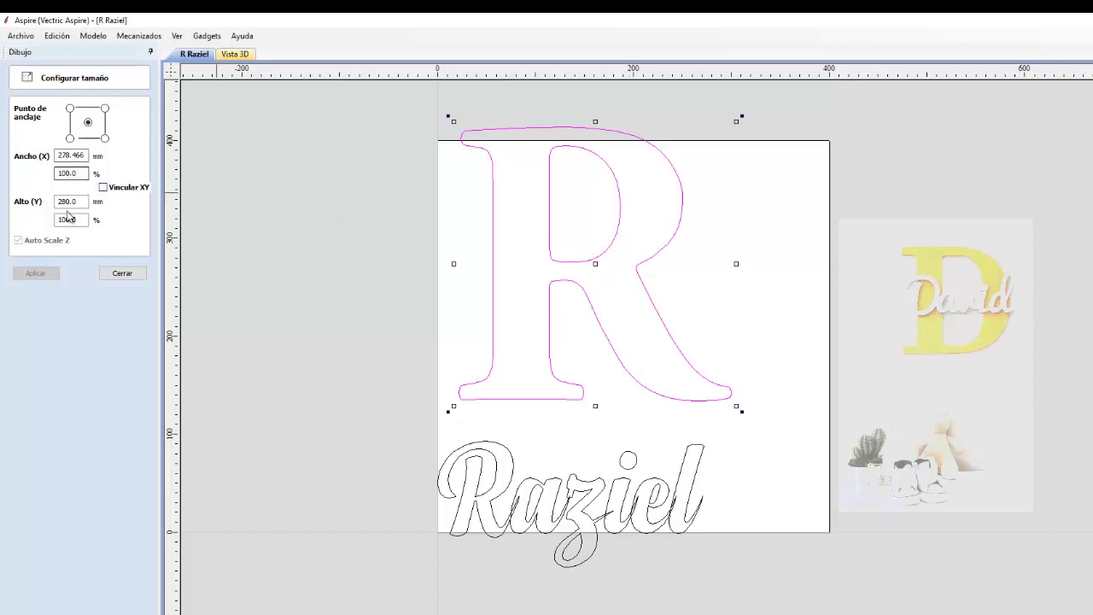
double_click(85, 201)
text(10)
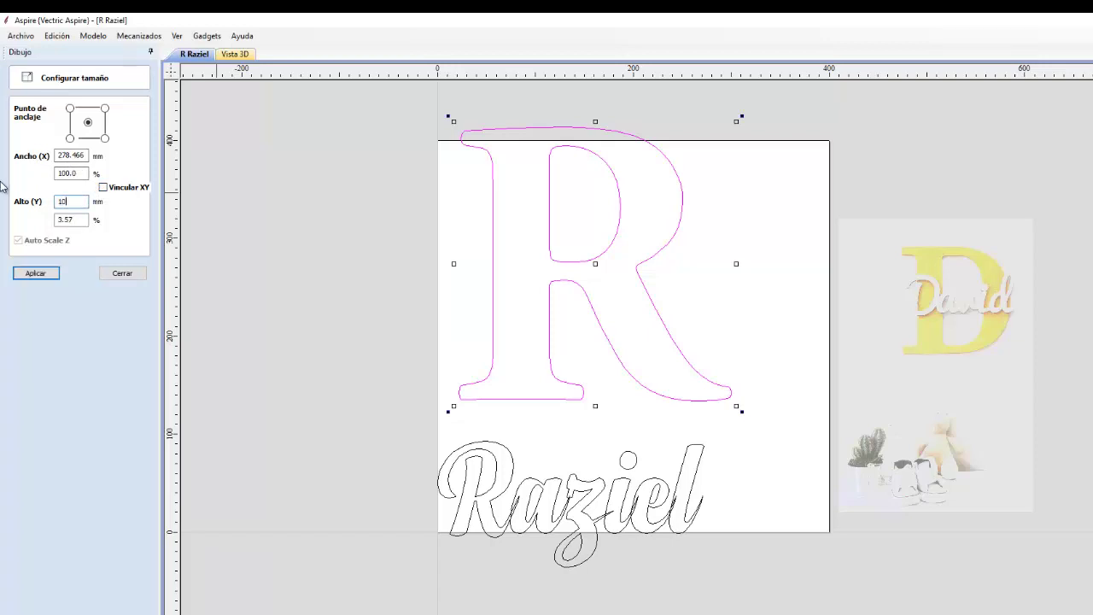
click(45, 274)
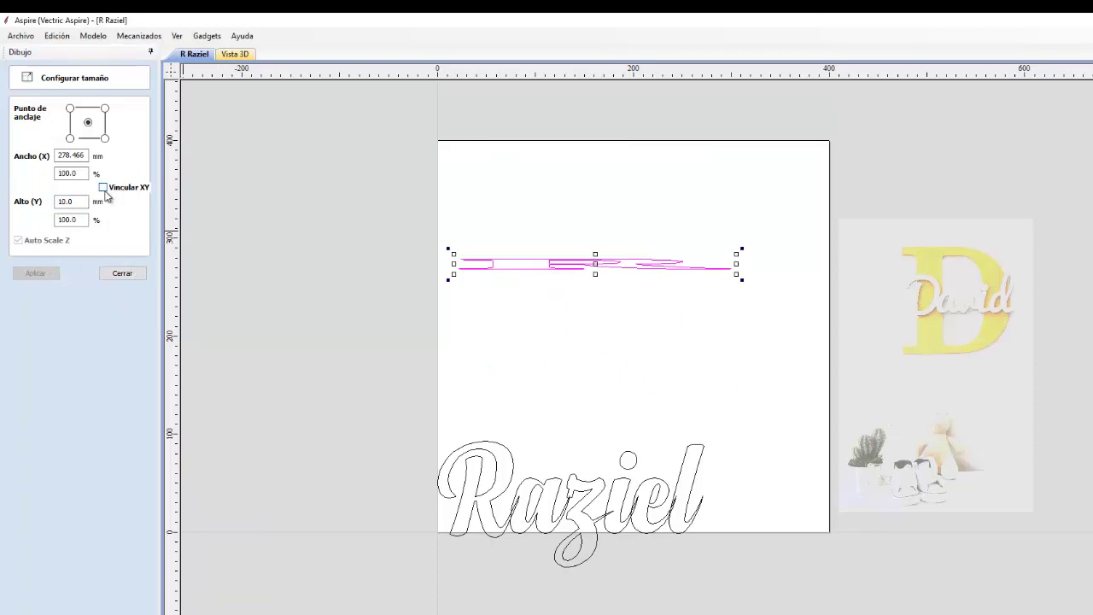
key(ctrl+z)
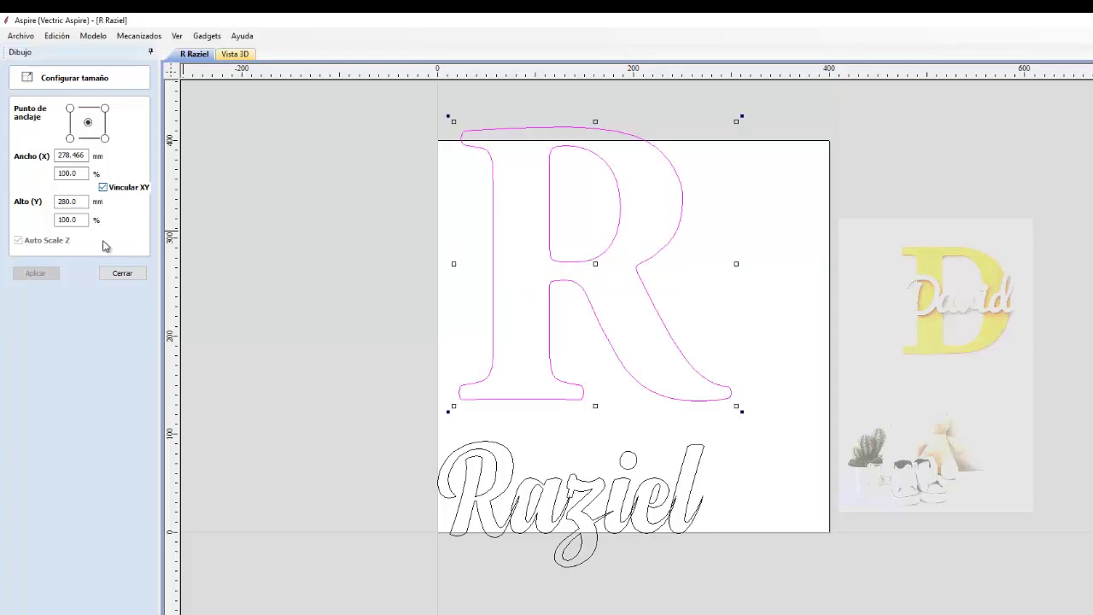
click(123, 273)
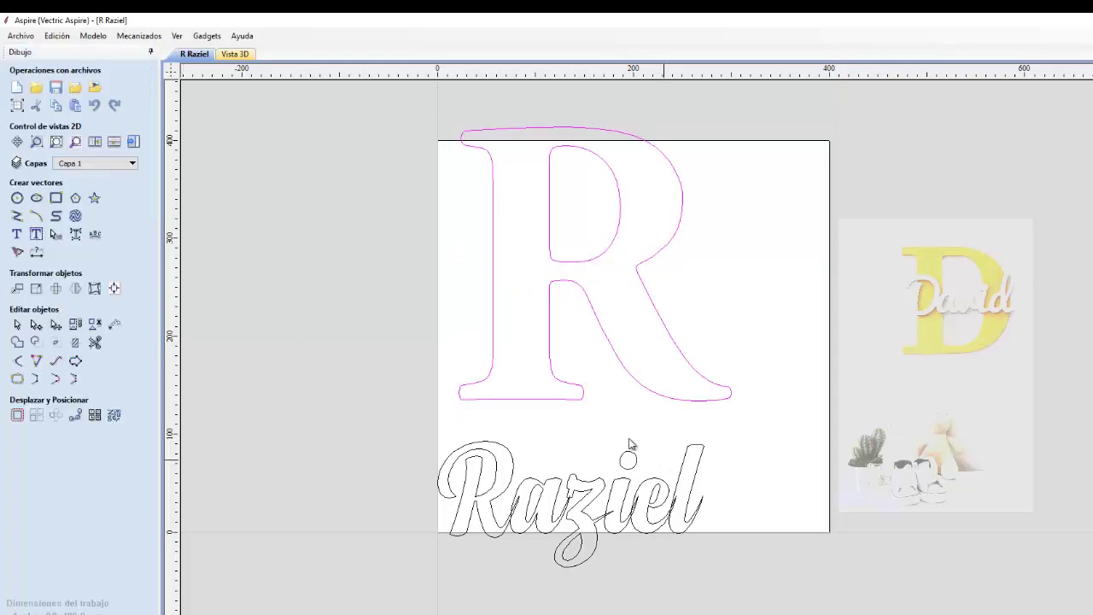
- Move the name lettering mostly off the material's left edge and place the letter R in the material's lower-left corner
click(504, 518)
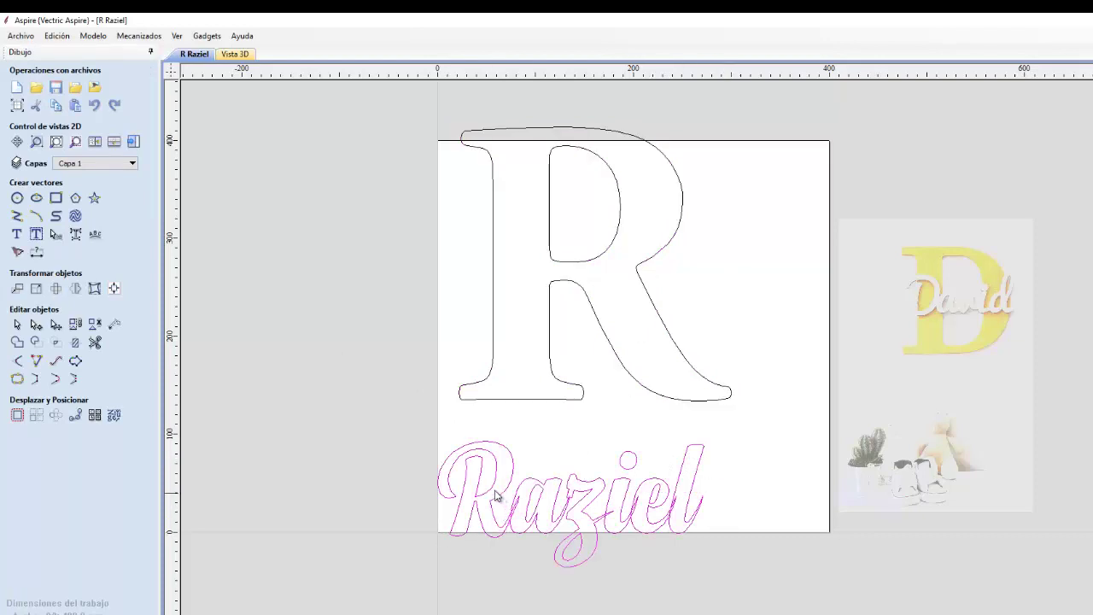
drag(494, 493, 261, 260)
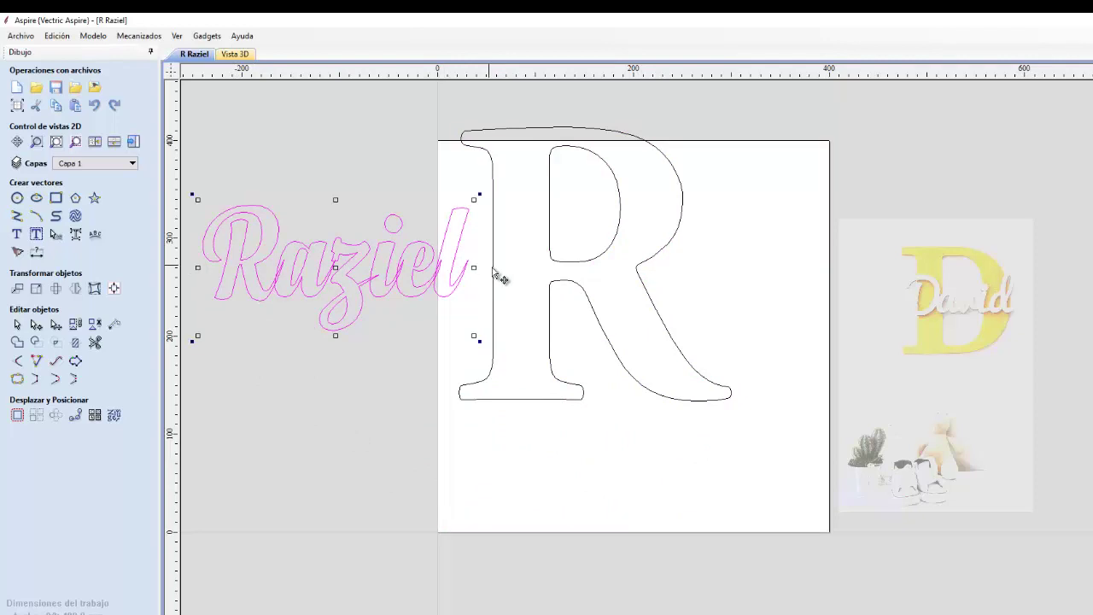
click(494, 275)
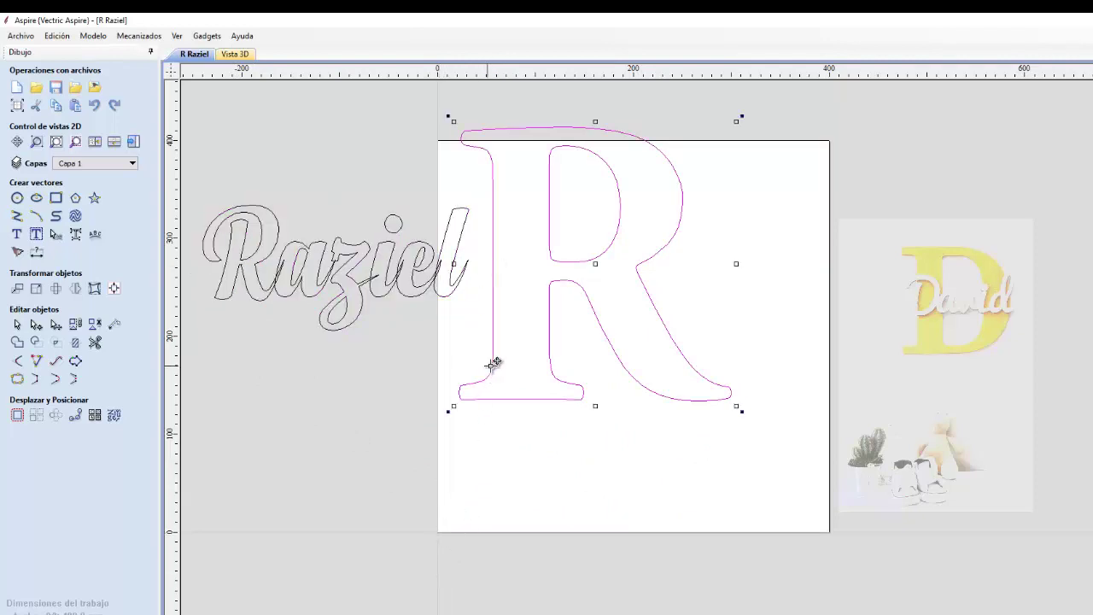
drag(492, 375, 472, 495)
scroll(471, 495, up, 3)
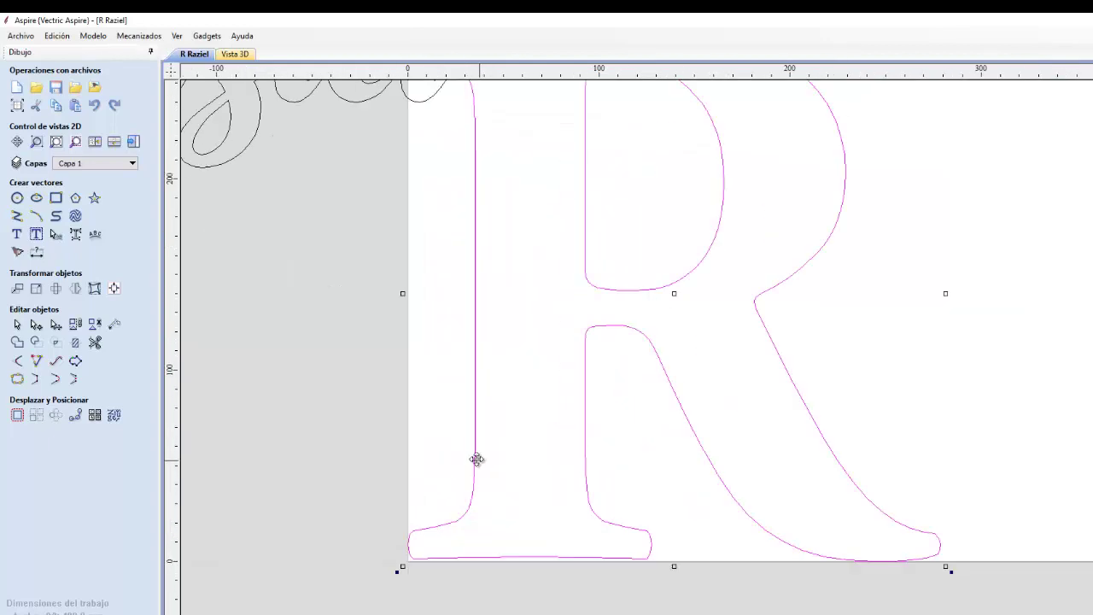
drag(480, 456, 483, 460)
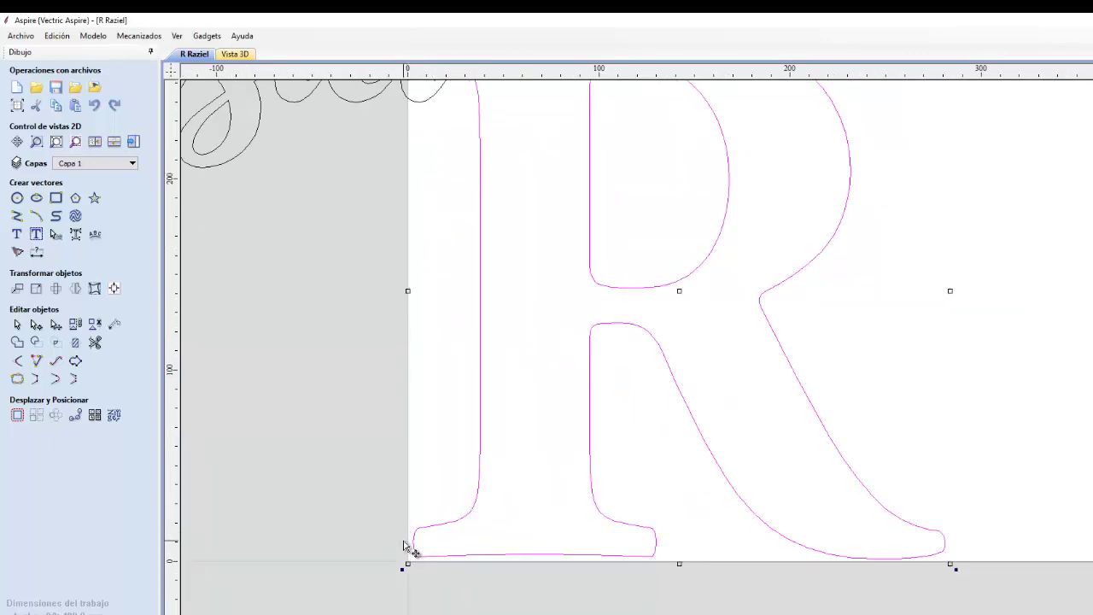
- Move the letter R so its lower-left anchor point sits at absolute position X 0, Y 0
scroll(524, 395, down, 2)
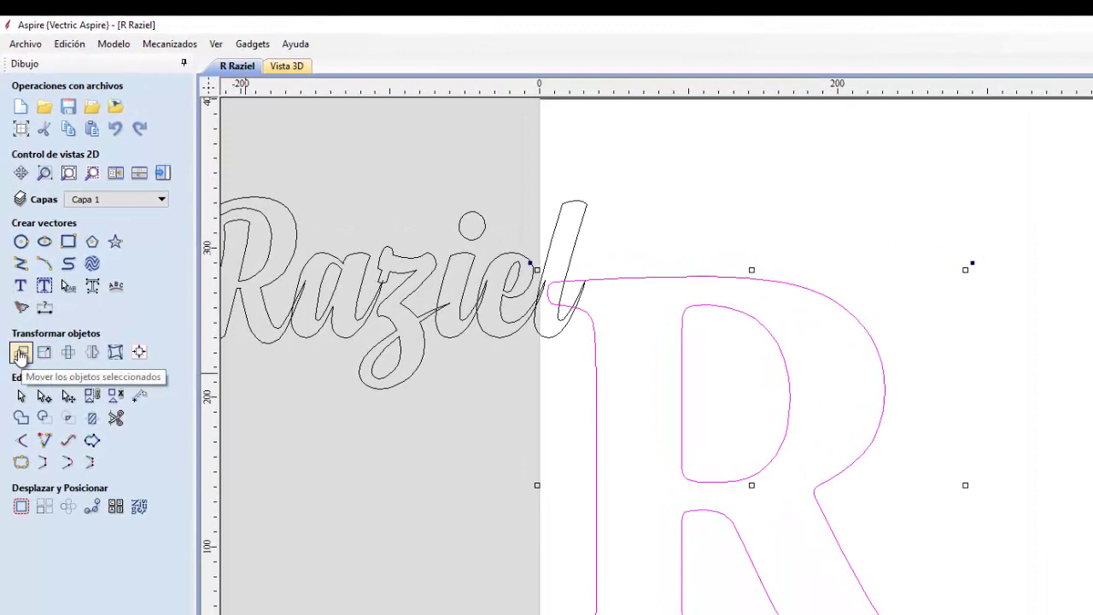
click(21, 352)
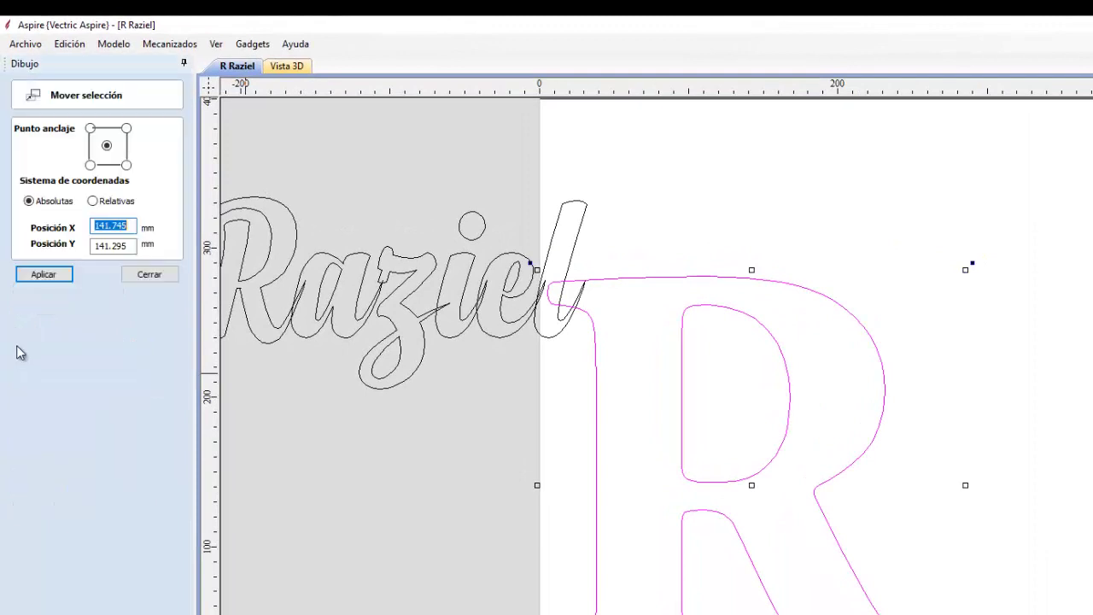
click(91, 164)
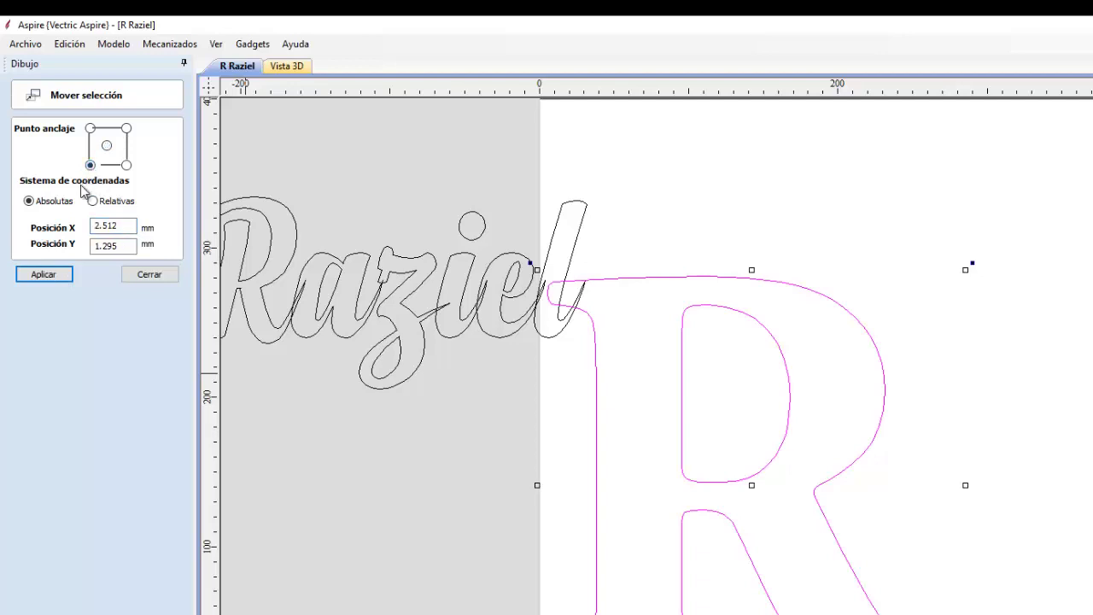
click(122, 226)
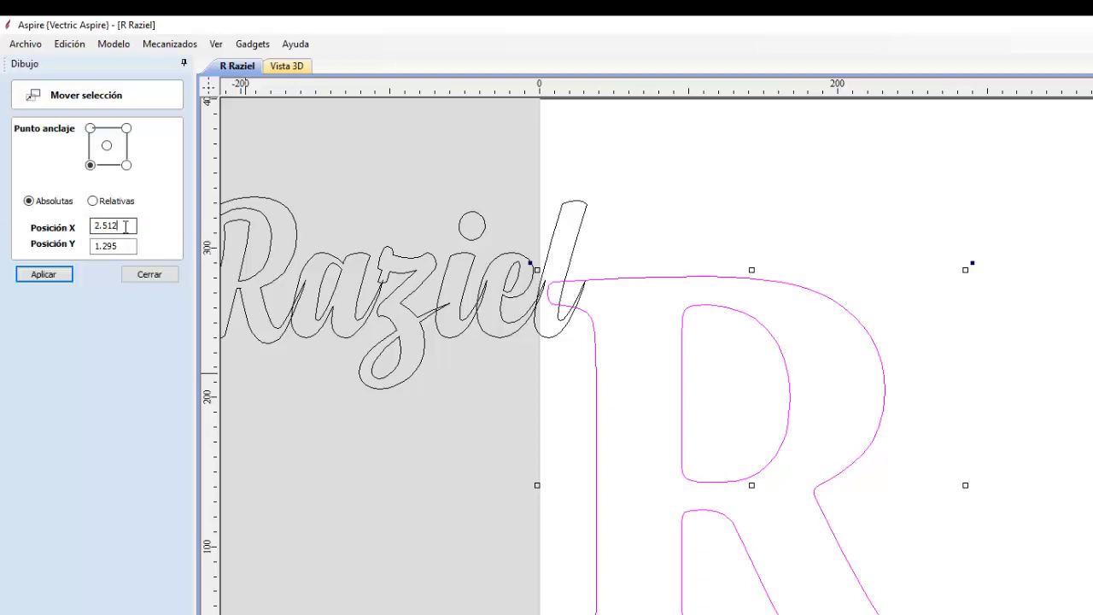
drag(124, 226, 72, 223)
text(0)
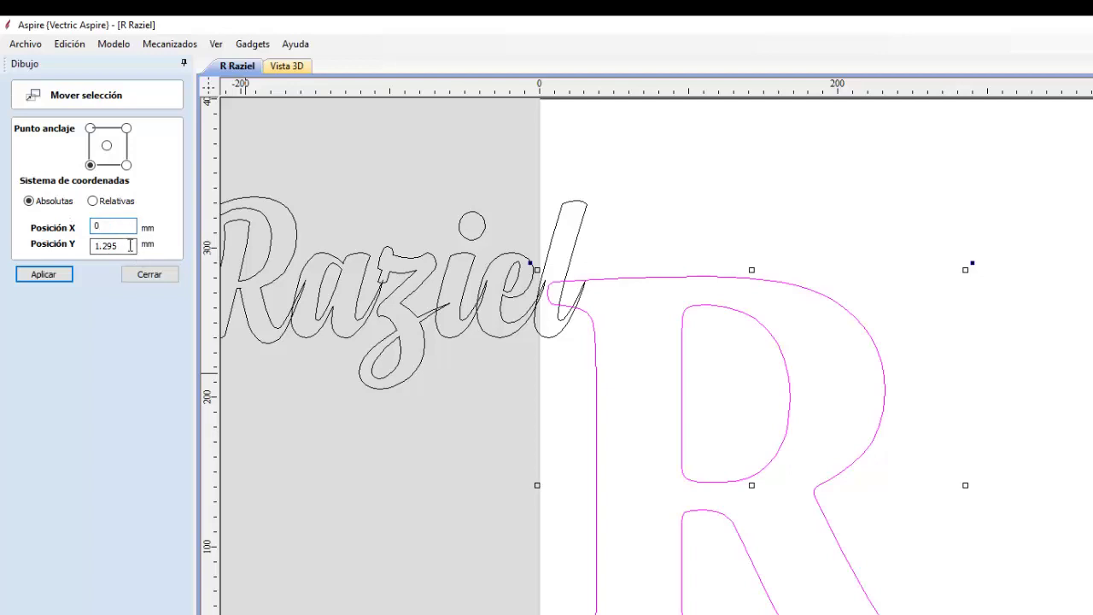
drag(130, 245, 73, 242)
text(0)
click(60, 275)
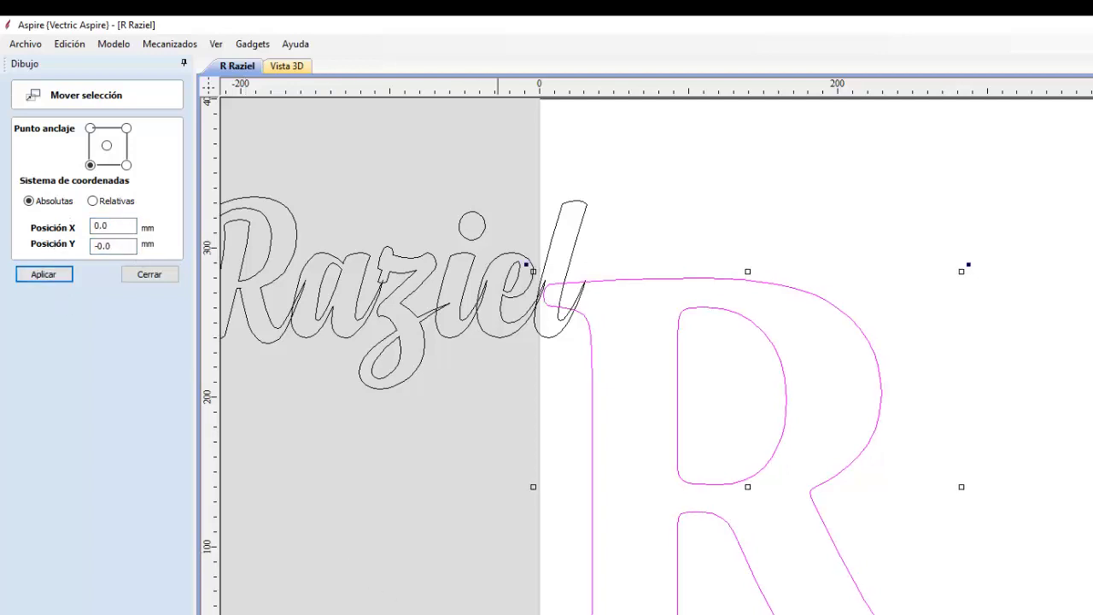
- Move the name lettering above the letter R, placing its lower-left corner at about X 108 mm, Y 293 mm
scroll(534, 589, up, 5)
scroll(657, 358, down, 5)
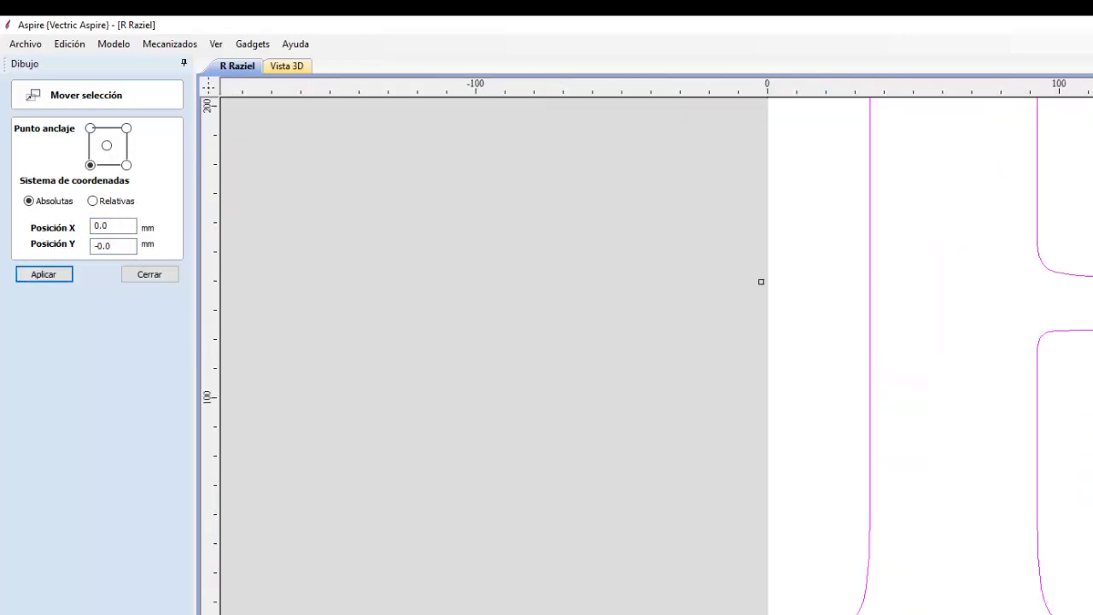
scroll(657, 358, up, 5)
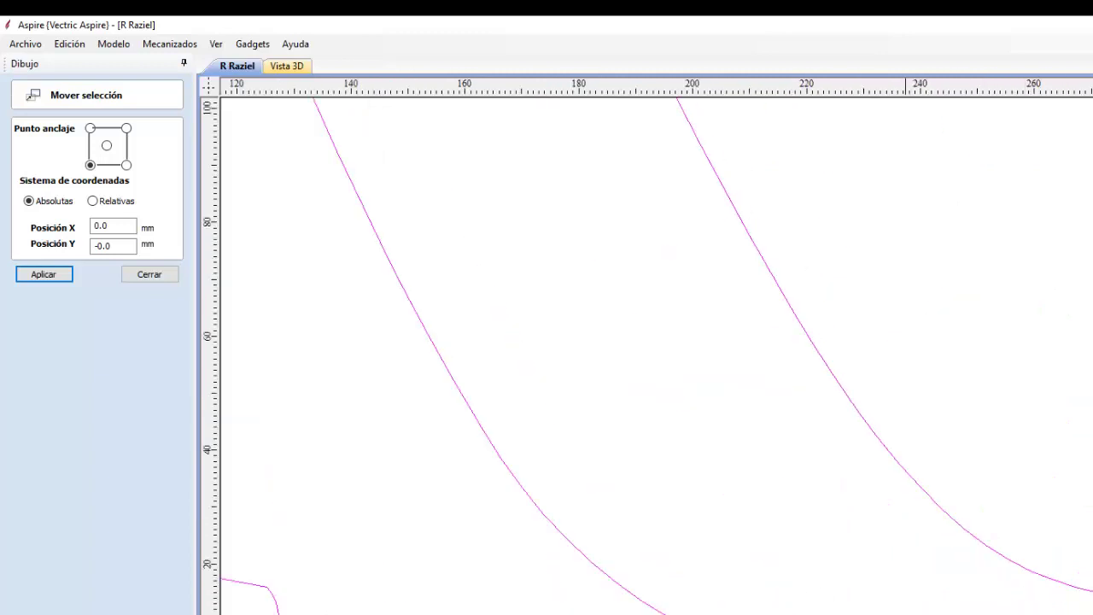
scroll(737, 563, down, 5)
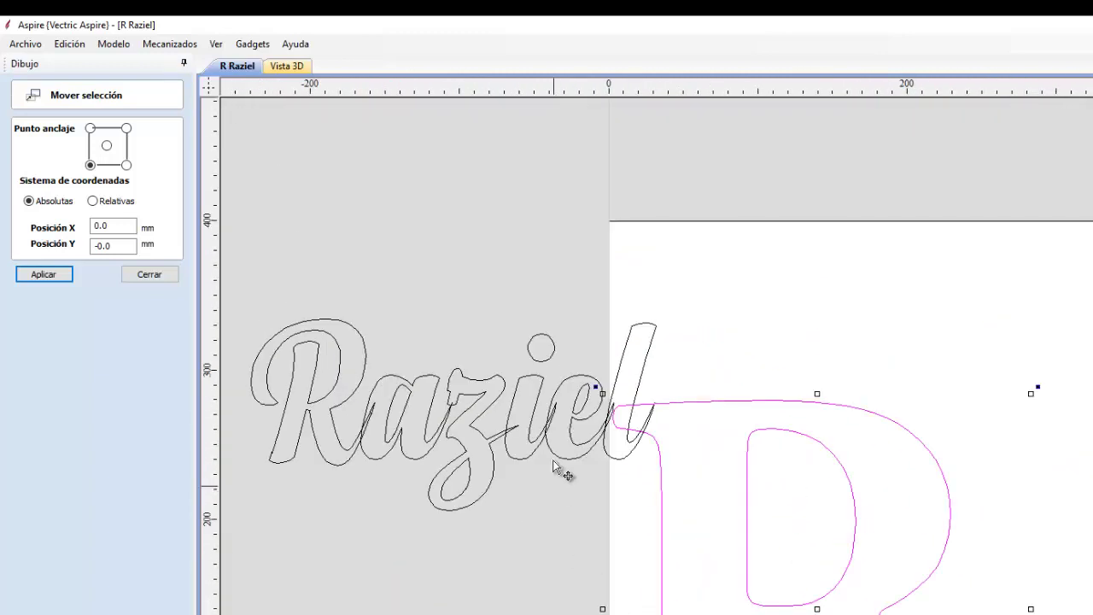
click(644, 366)
drag(644, 366, 1092, 236)
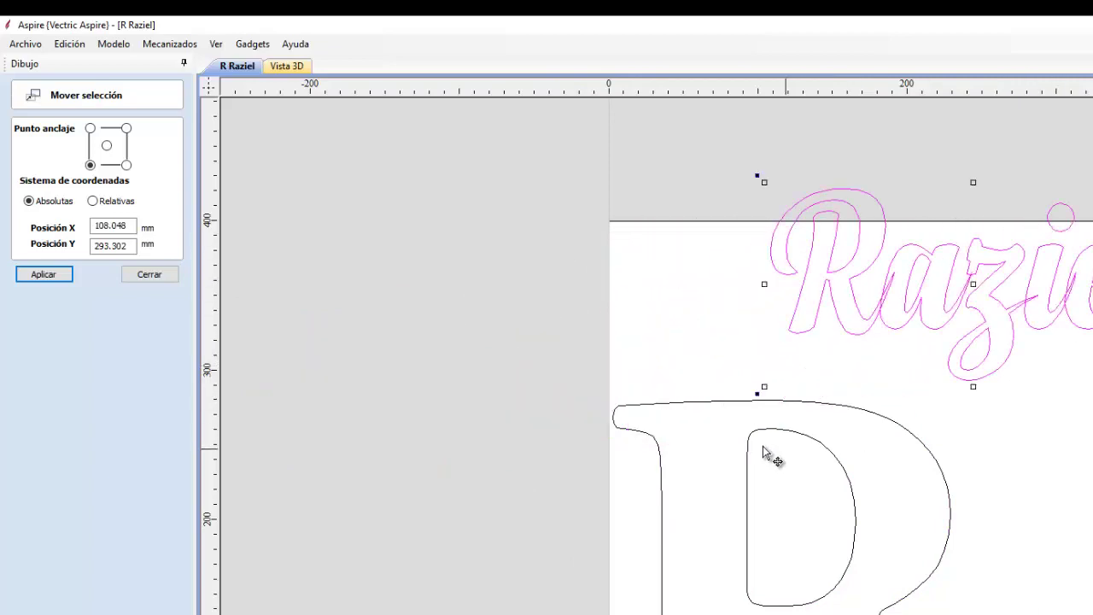
click(149, 274)
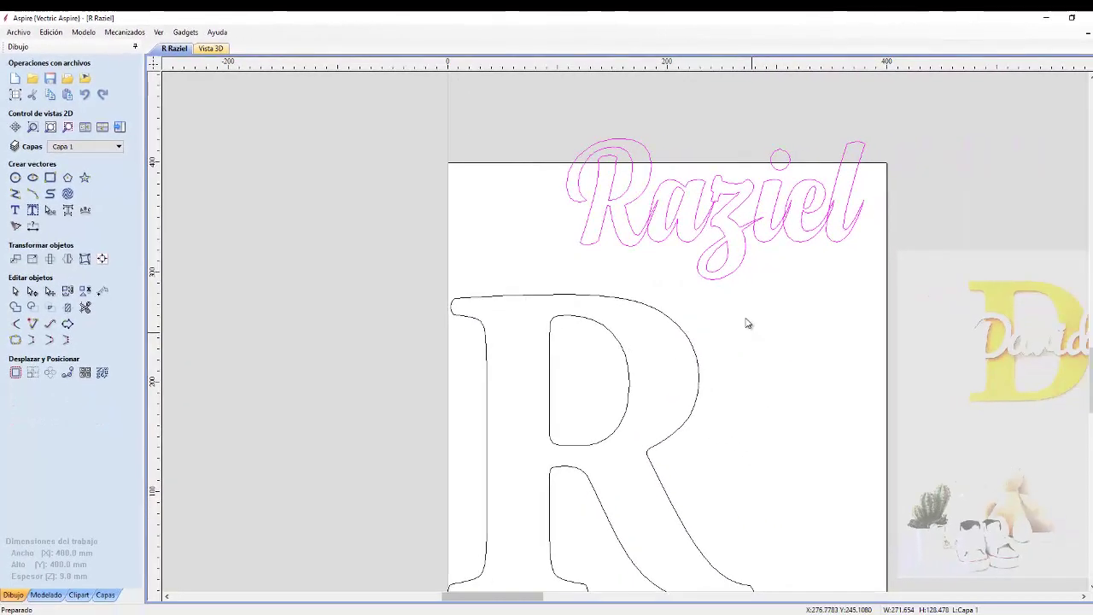
middle_drag(747, 322, 556, 336)
click(554, 336)
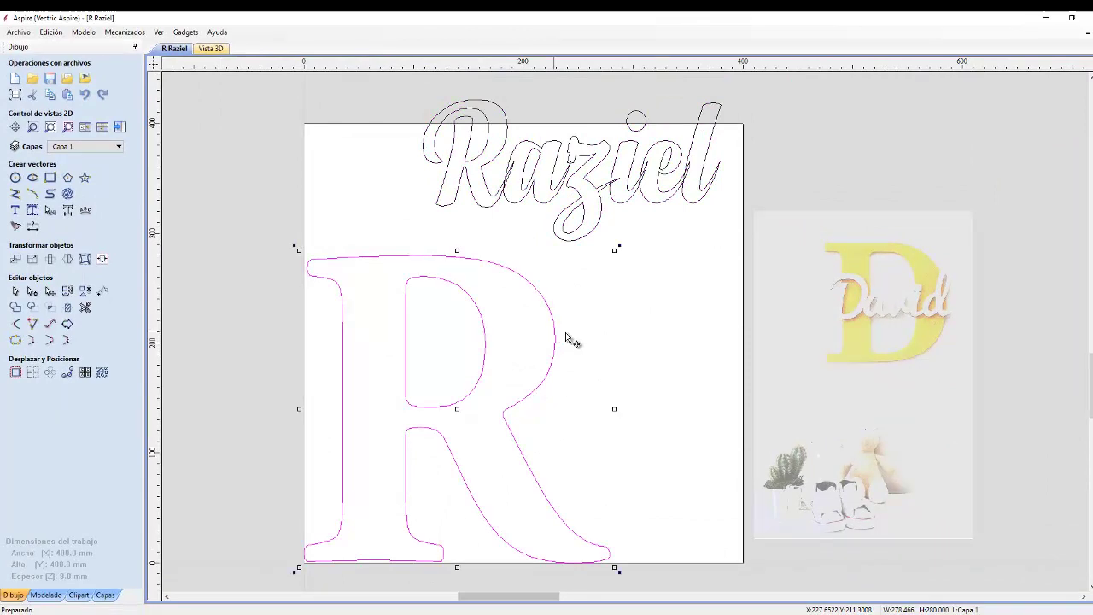
click(622, 349)
click(555, 353)
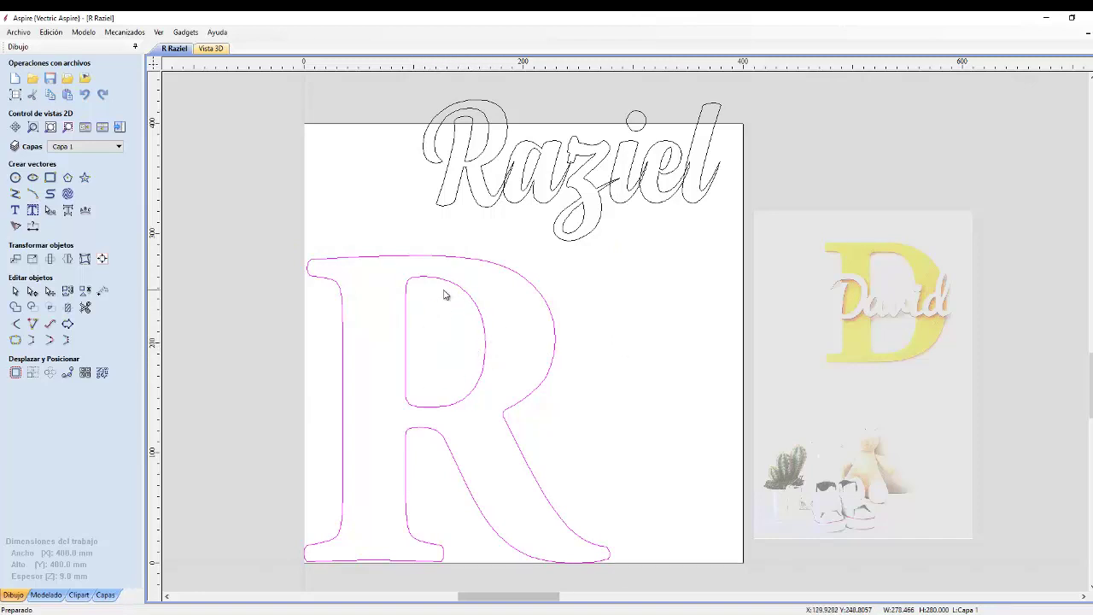
- Convert the name lettering from text to curves and ungroup it into separate letter outlines
click(612, 175)
click(613, 175)
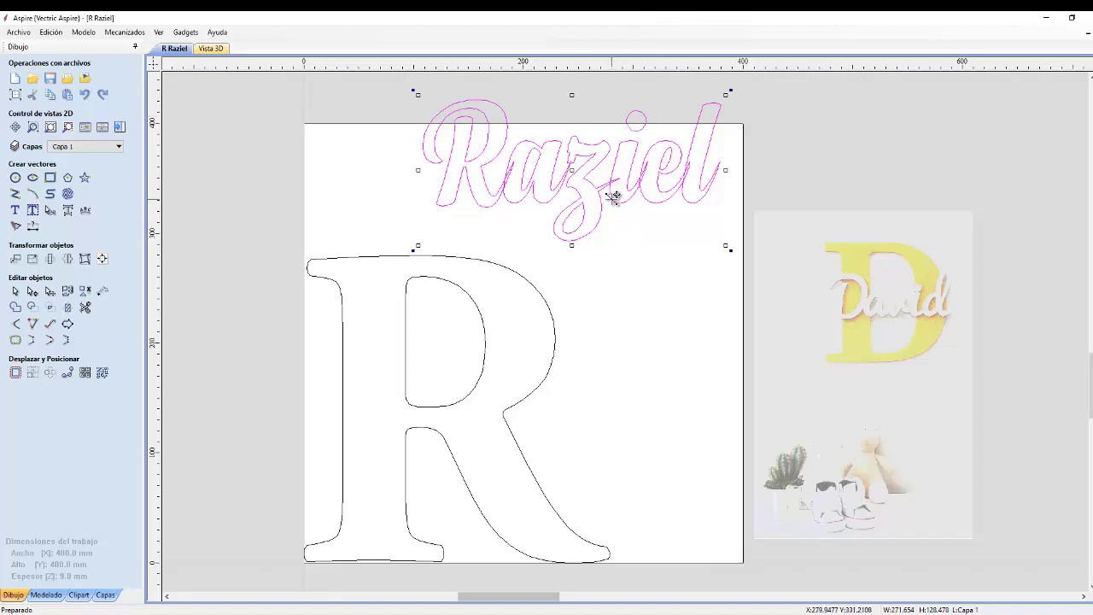
middle_drag(557, 186, 554, 172)
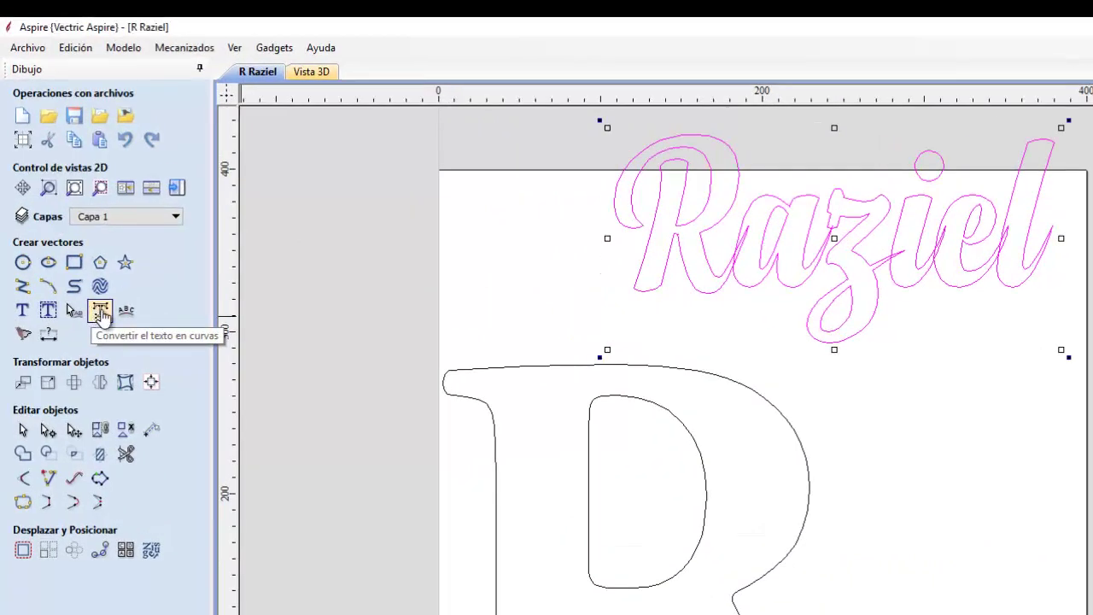
click(124, 434)
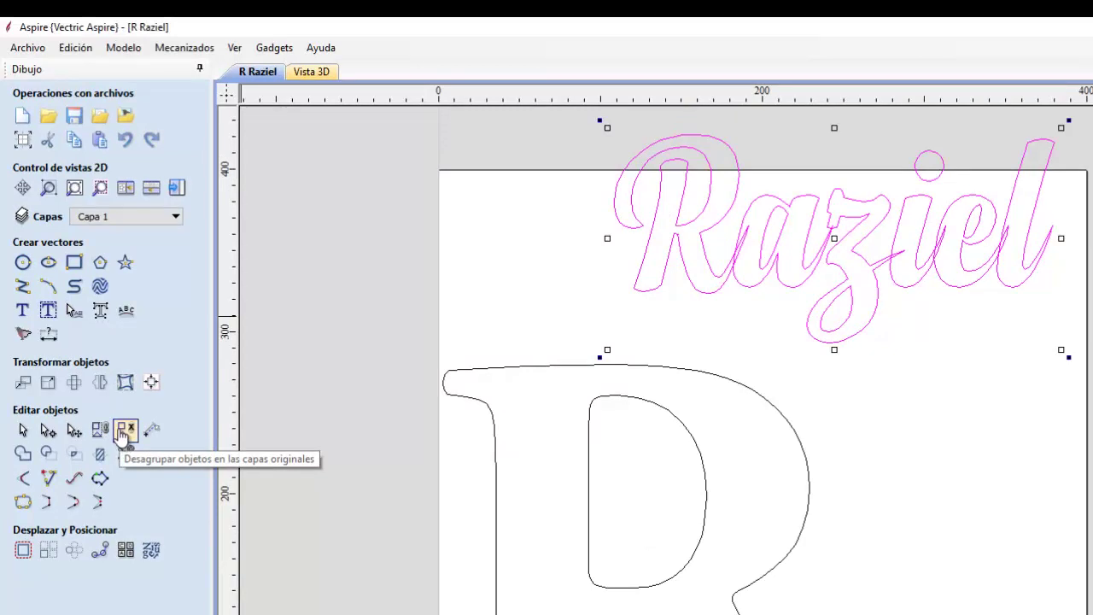
click(100, 312)
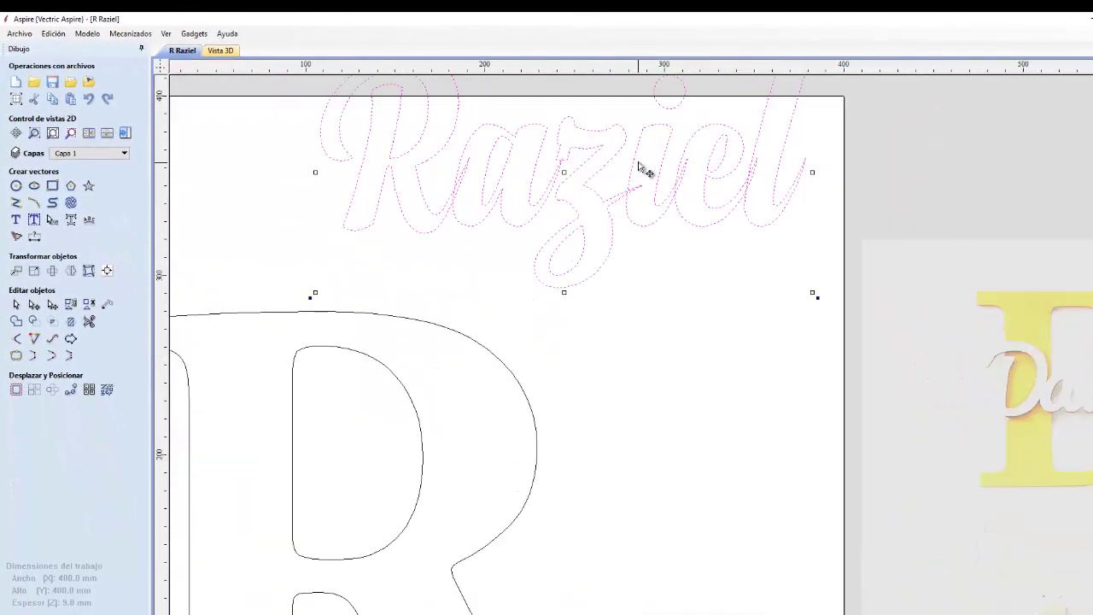
- Inspect the separate outlines of the name, including the script R, the i's dot and the overlaps between neighbouring letters
scroll(644, 168, up, 1)
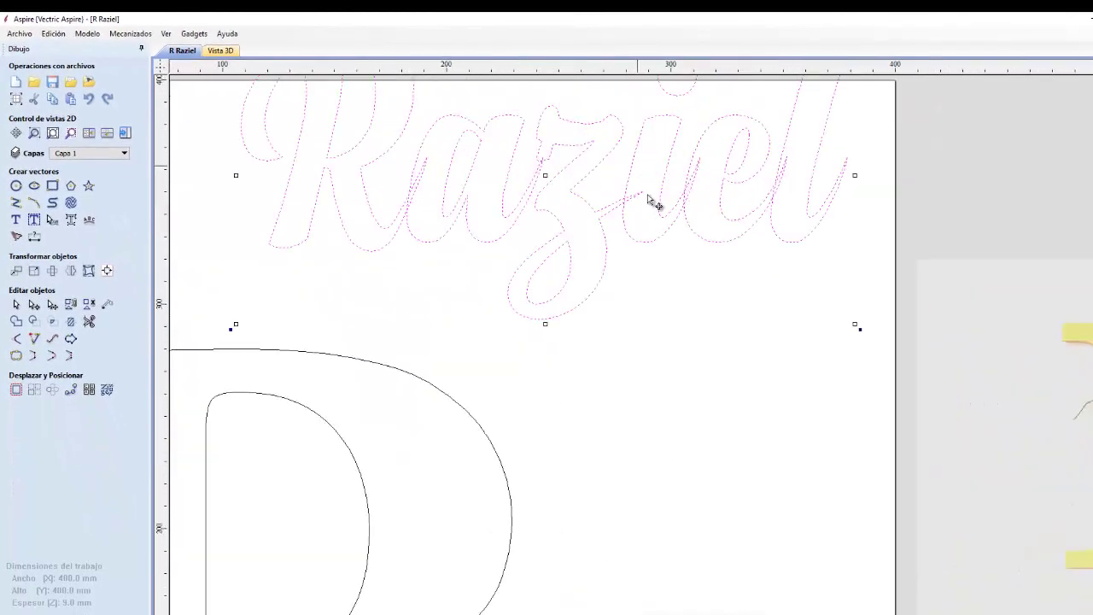
middle_drag(654, 199, 665, 308)
click(521, 393)
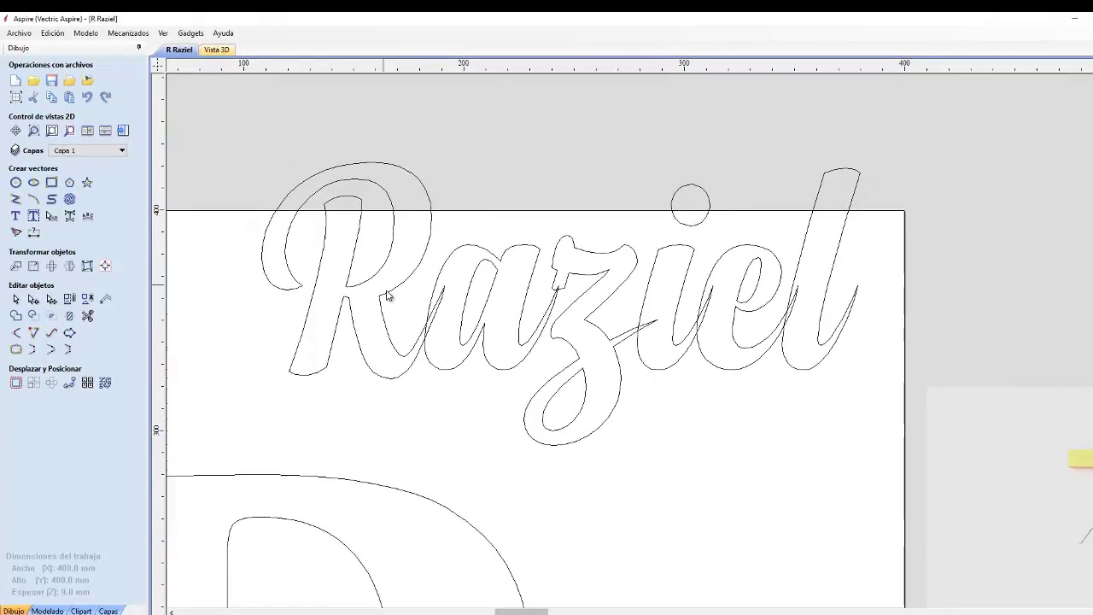
click(386, 285)
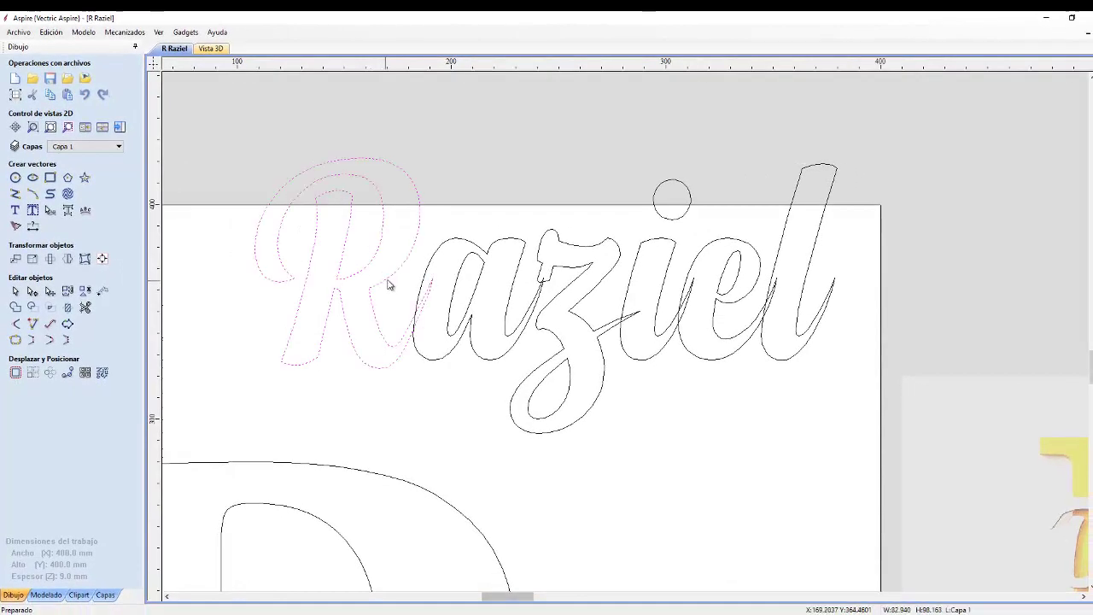
click(691, 215)
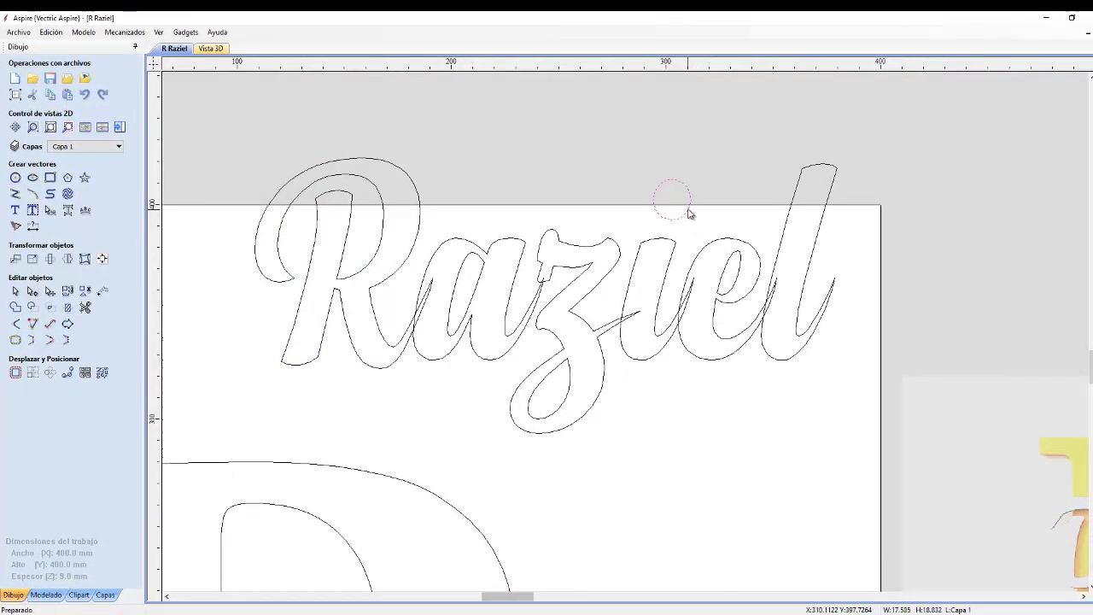
scroll(689, 216, up, 3)
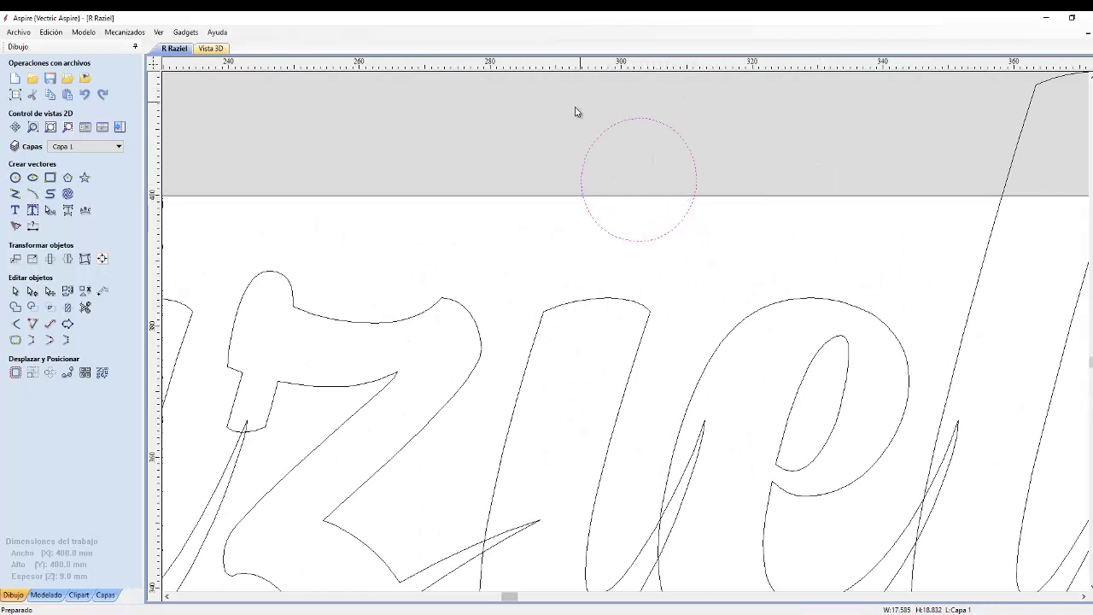
scroll(670, 235, down, 3)
middle_drag(618, 286, 908, 294)
click(538, 304)
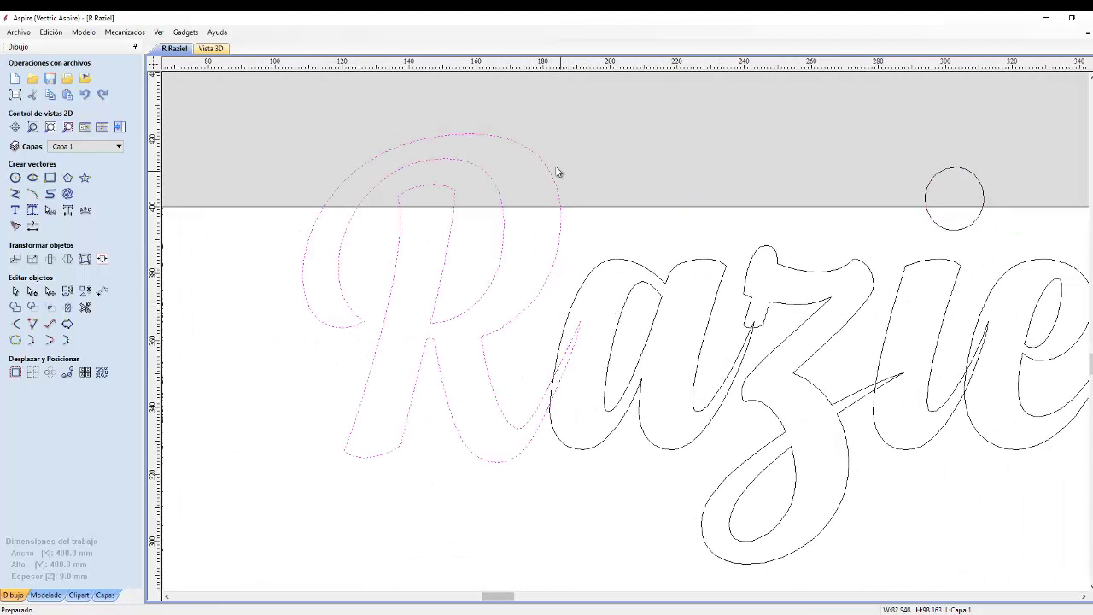
scroll(427, 386, up, 1)
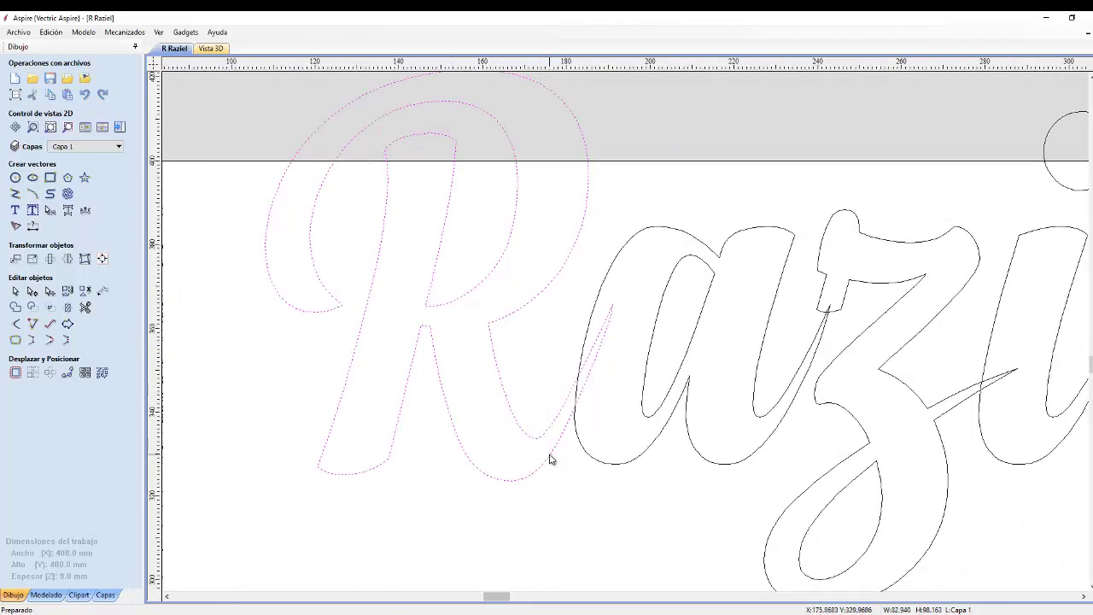
scroll(562, 445, up, 1)
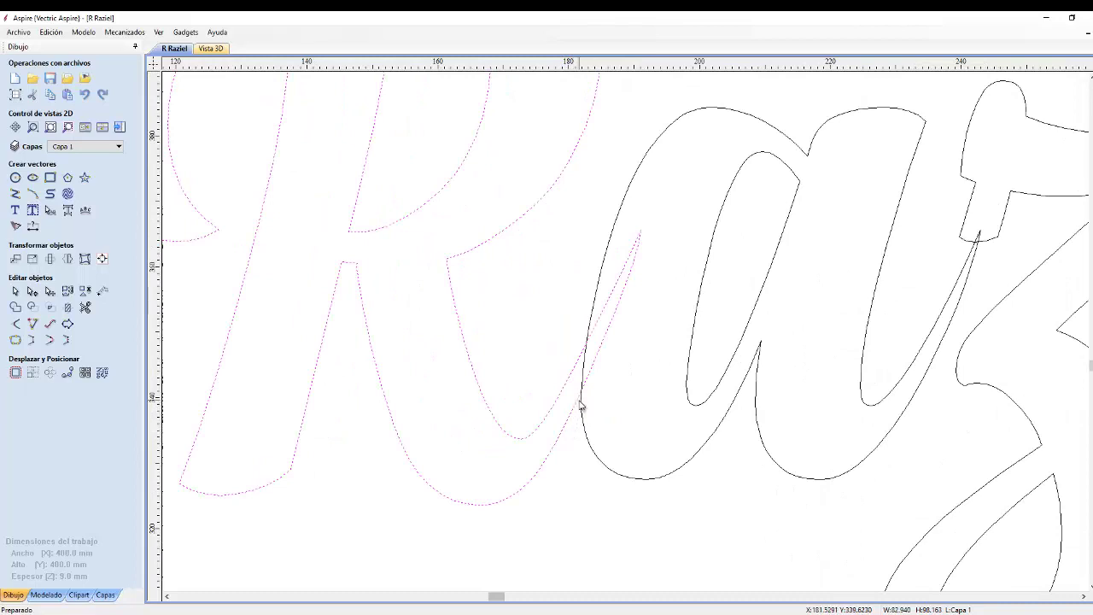
click(580, 395)
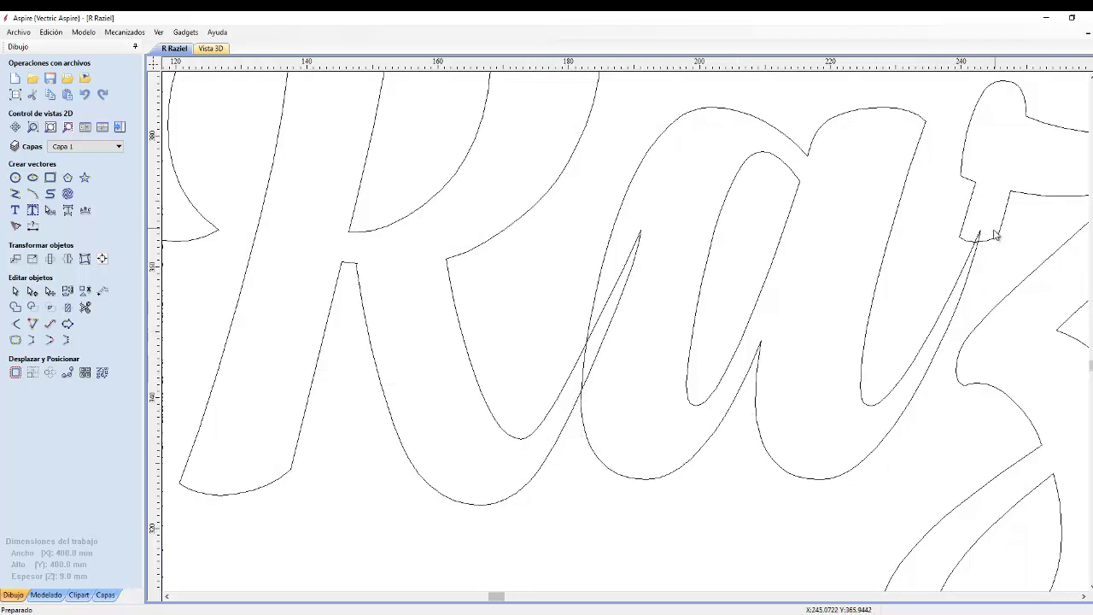
scroll(588, 305, down, 2)
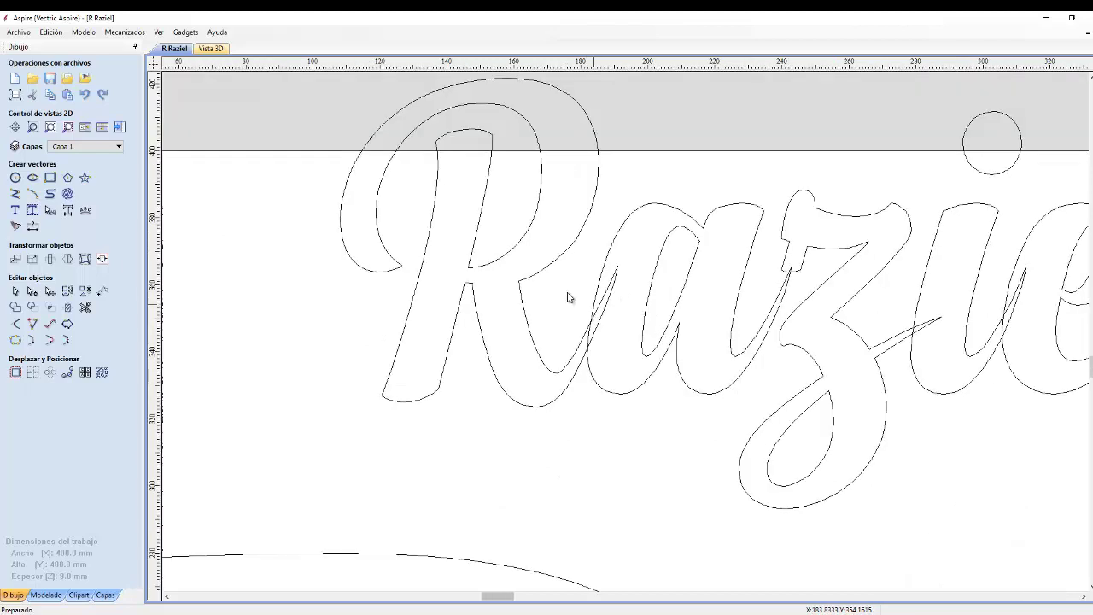
- Thicken the script R's tail where it meets the letter a by moving two nodes on its lower edge outward about 2 to 3 mm
click(600, 327)
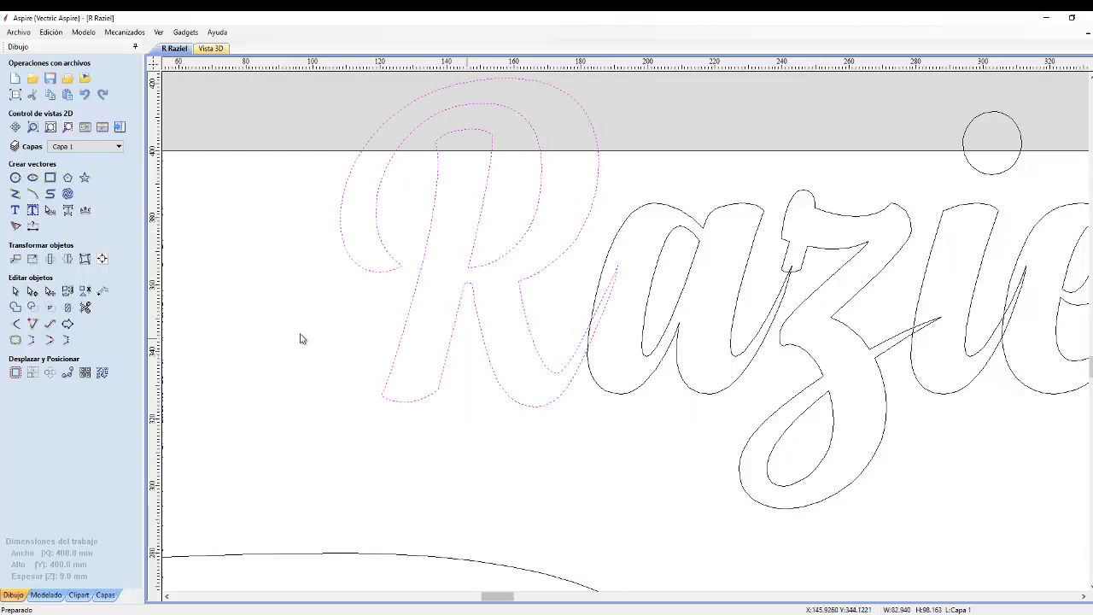
scroll(684, 308, up, 1)
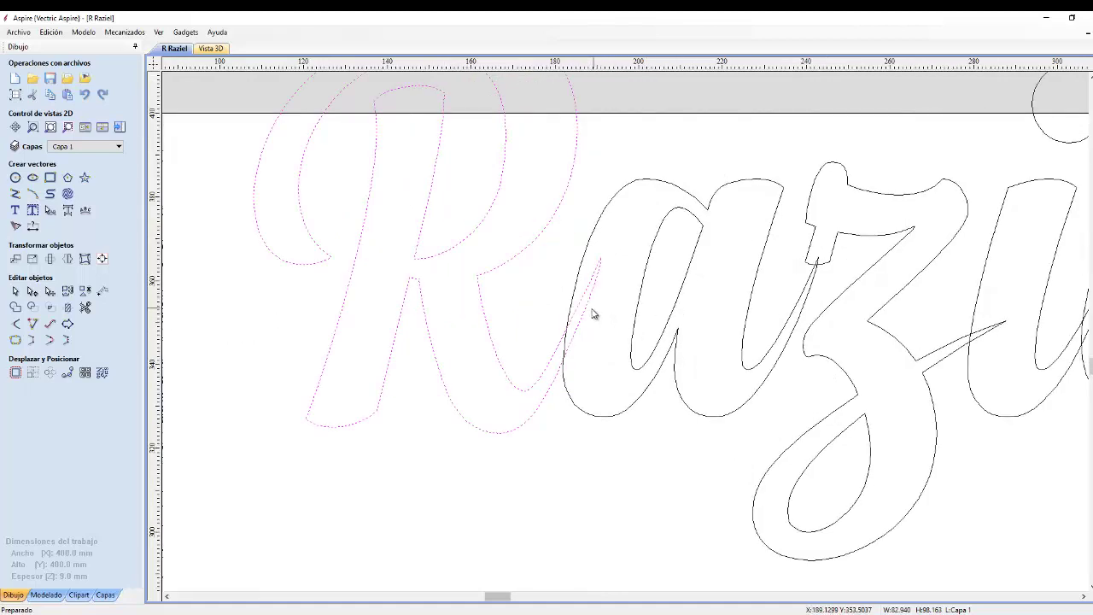
scroll(595, 314, up, 2)
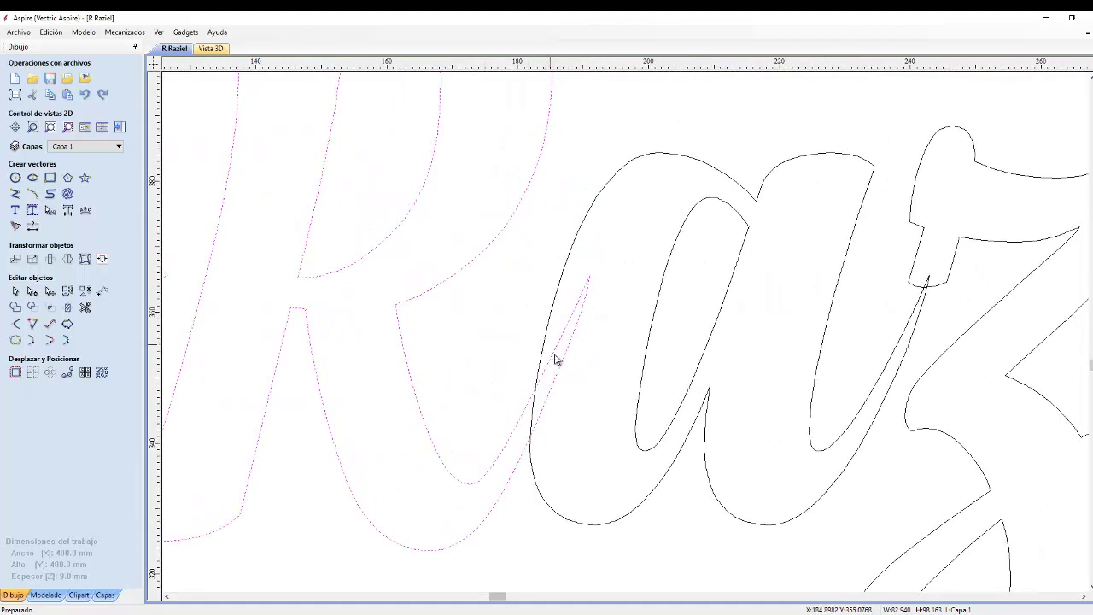
key(n)
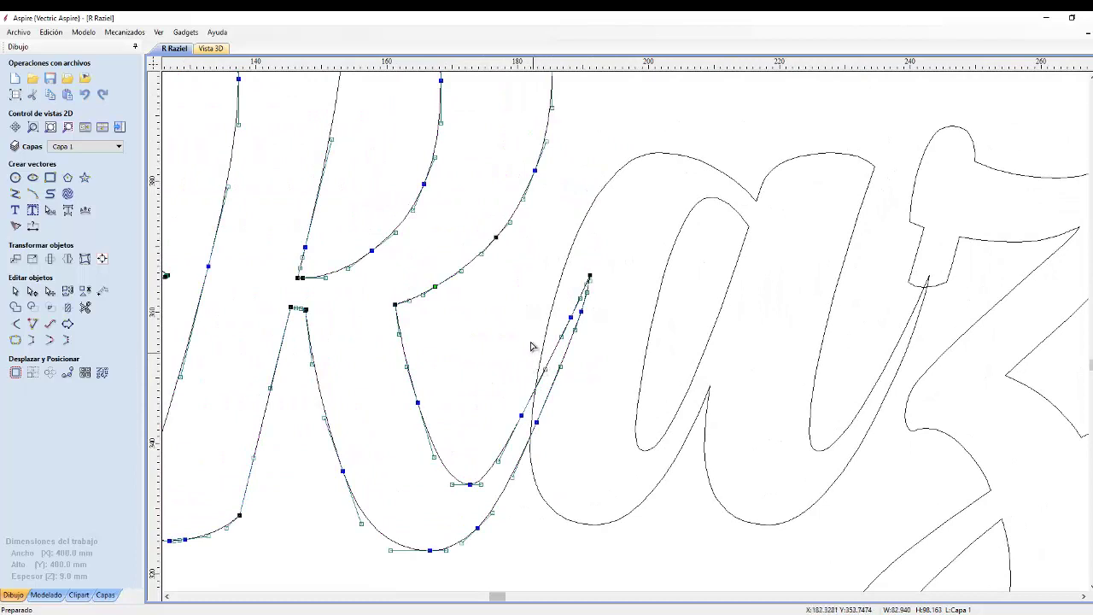
scroll(523, 332, down, 1)
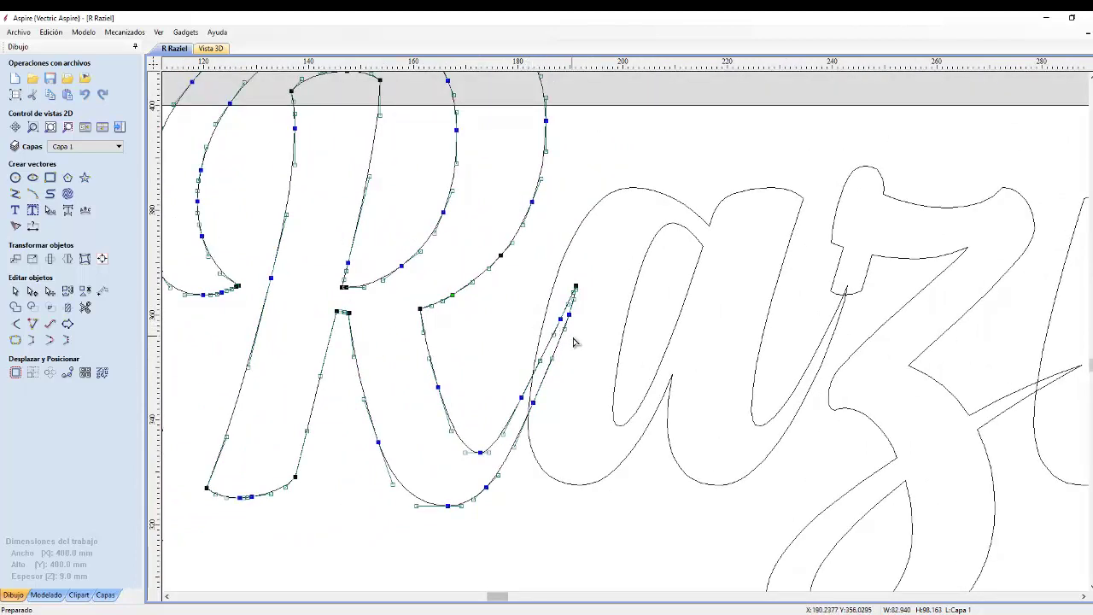
key(n)
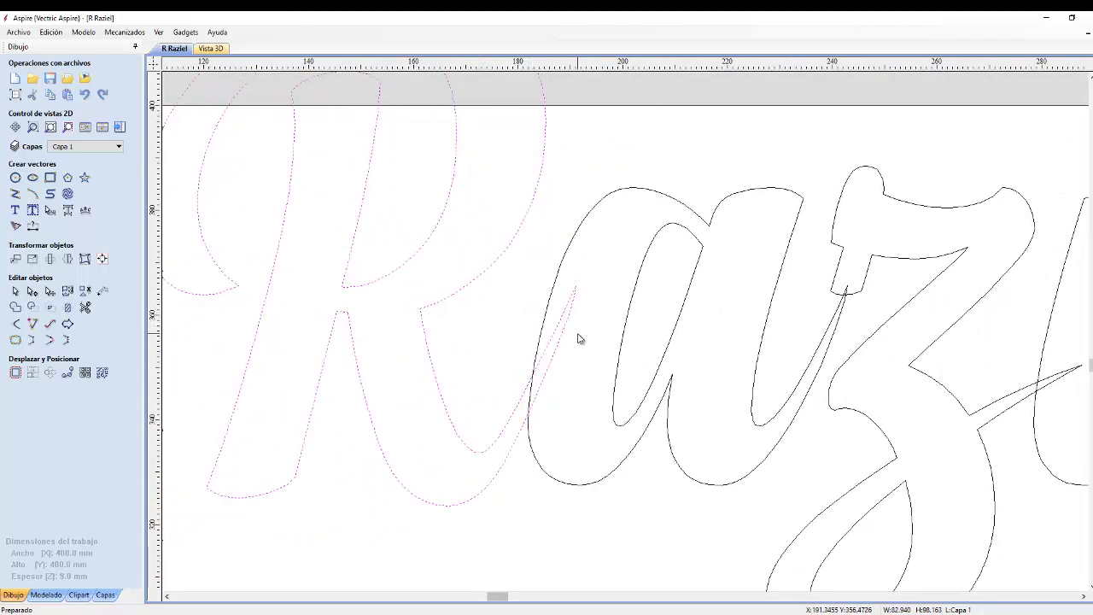
key(n)
scroll(550, 404, up, 3)
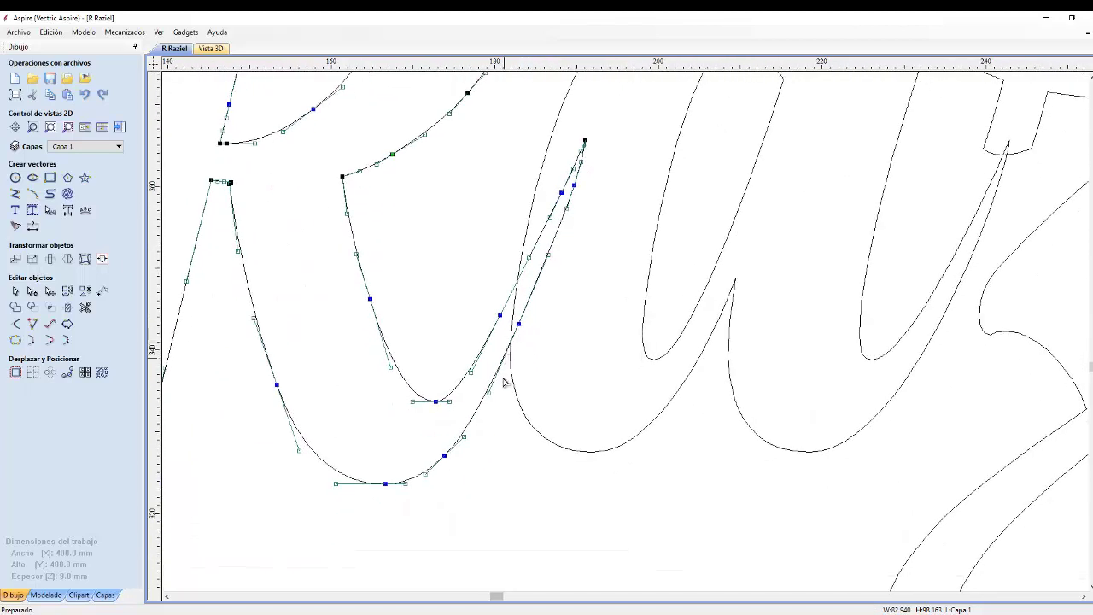
drag(518, 324, 531, 348)
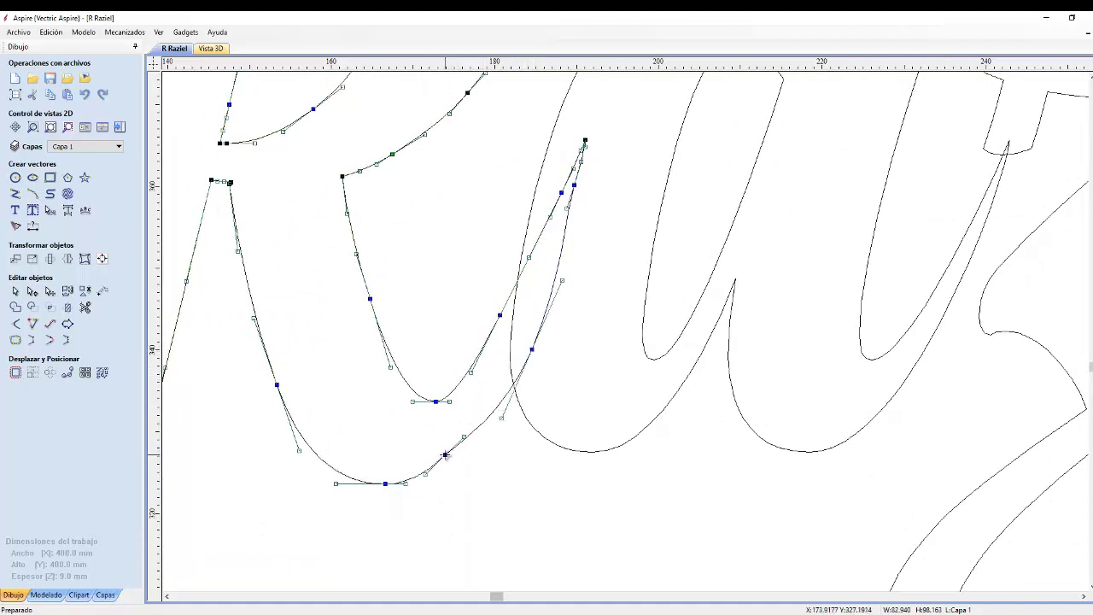
drag(444, 455, 460, 465)
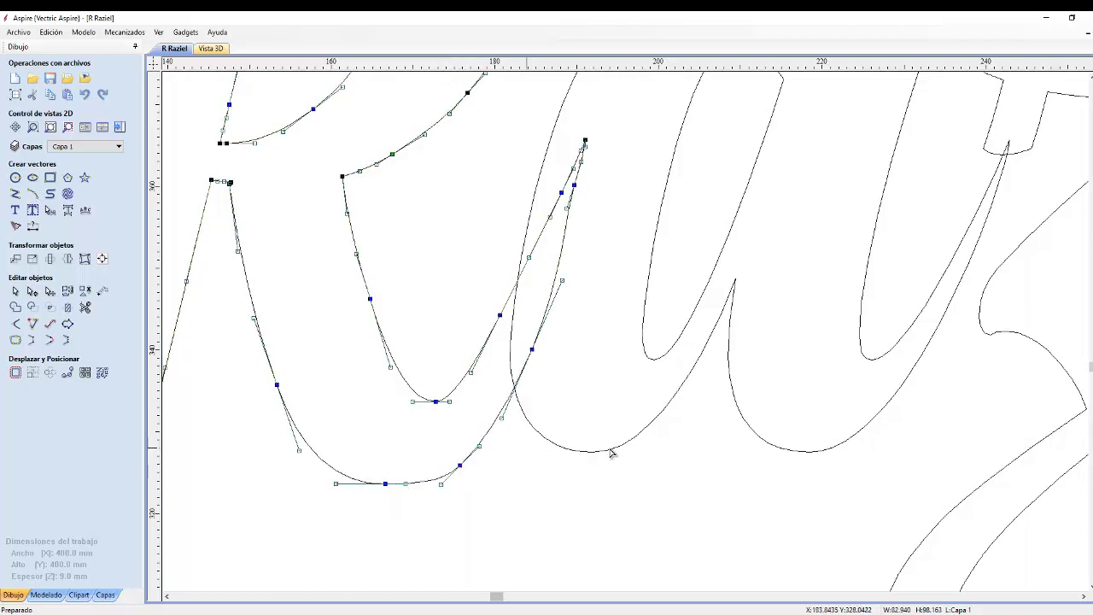
click(539, 453)
- Measure the distance between the lower corner of the script R's inner bowl and the notch between its legs
scroll(550, 355, down, 2)
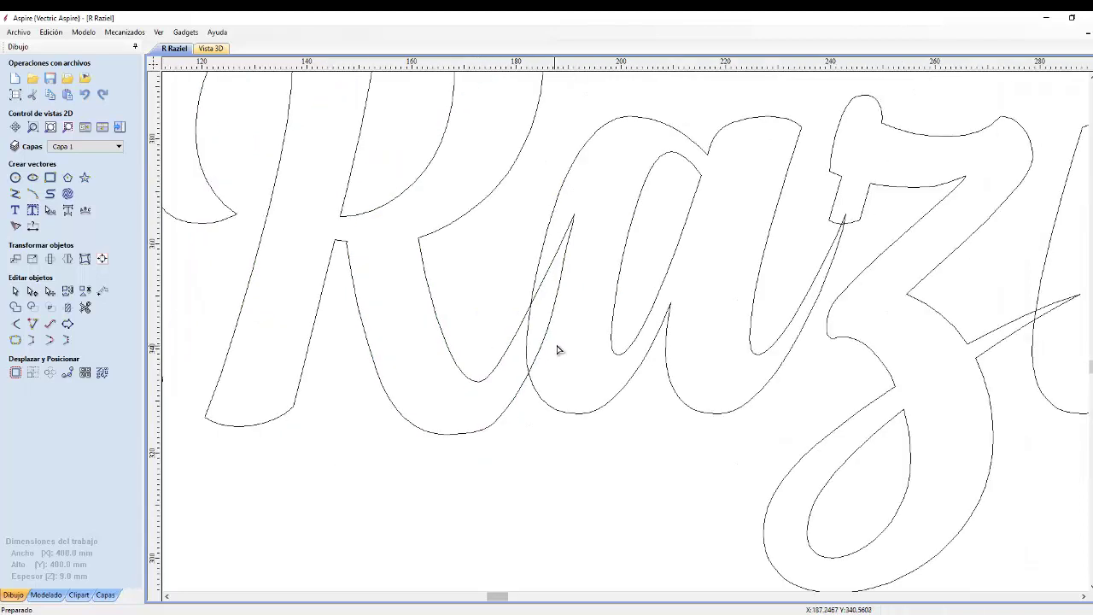
scroll(340, 254, up, 1)
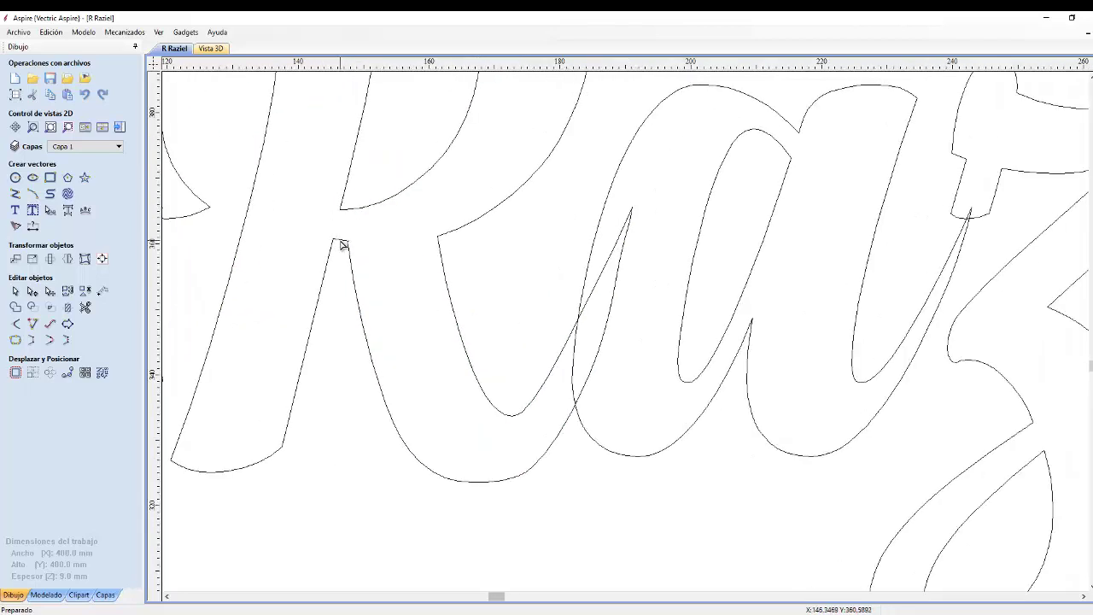
scroll(340, 245, down, 2)
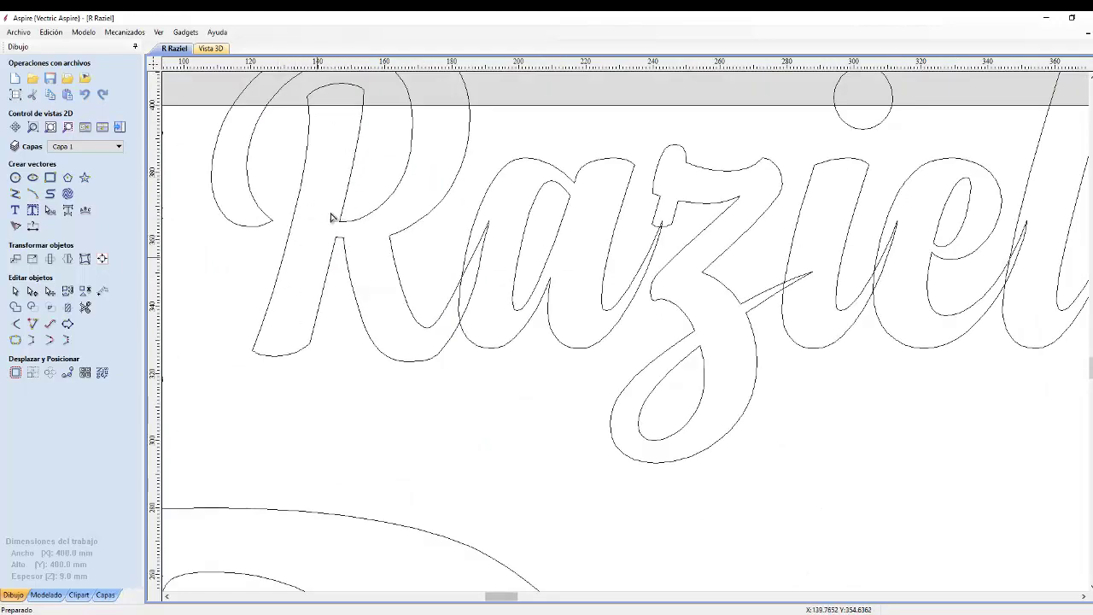
scroll(306, 257, up, 1)
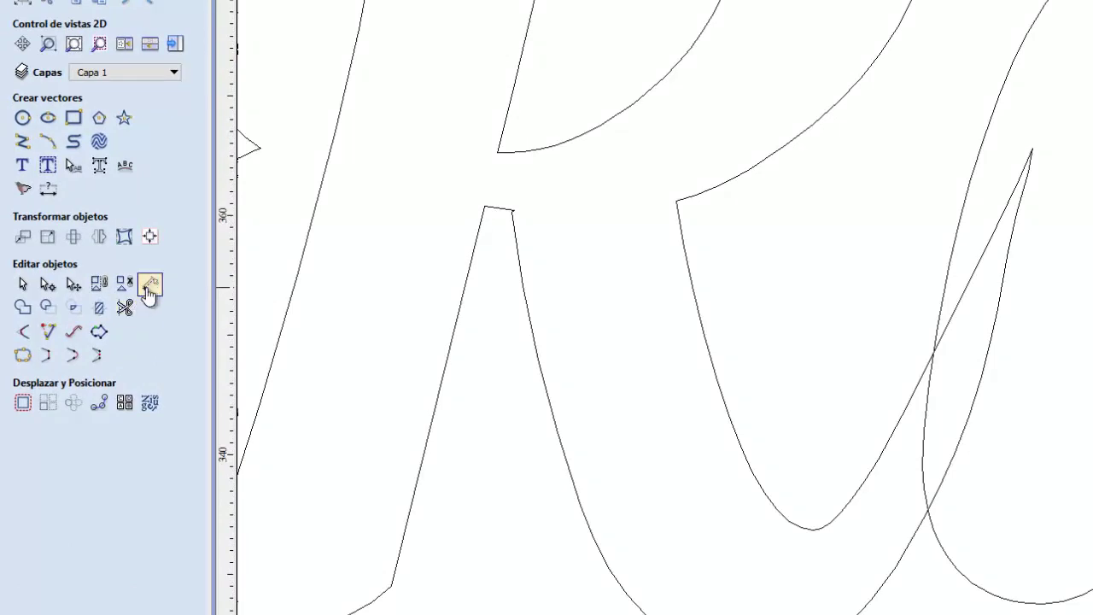
click(148, 284)
click(498, 153)
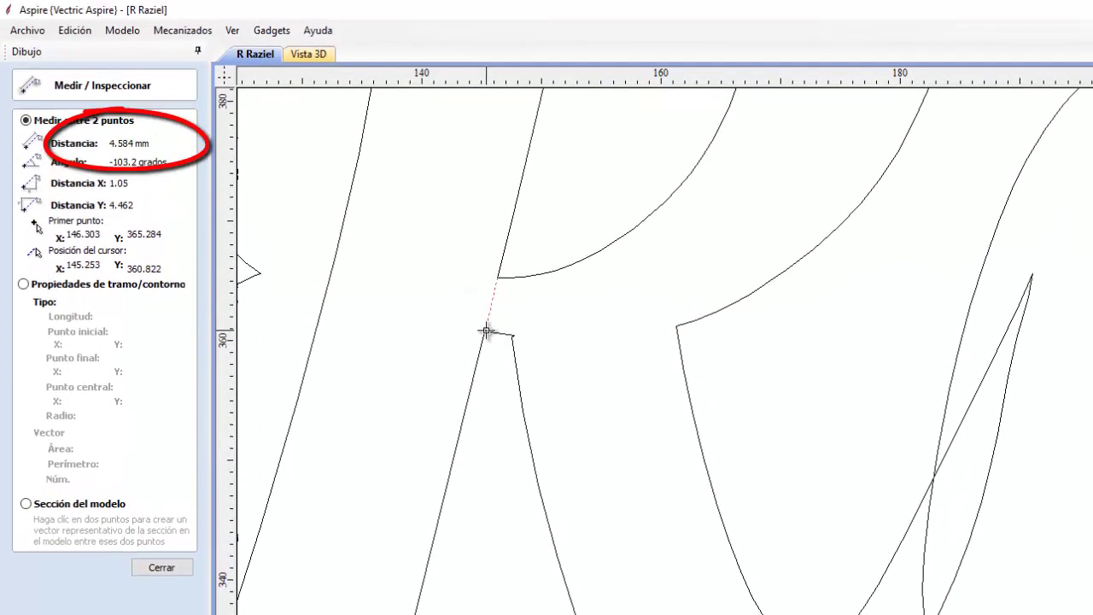
click(161, 567)
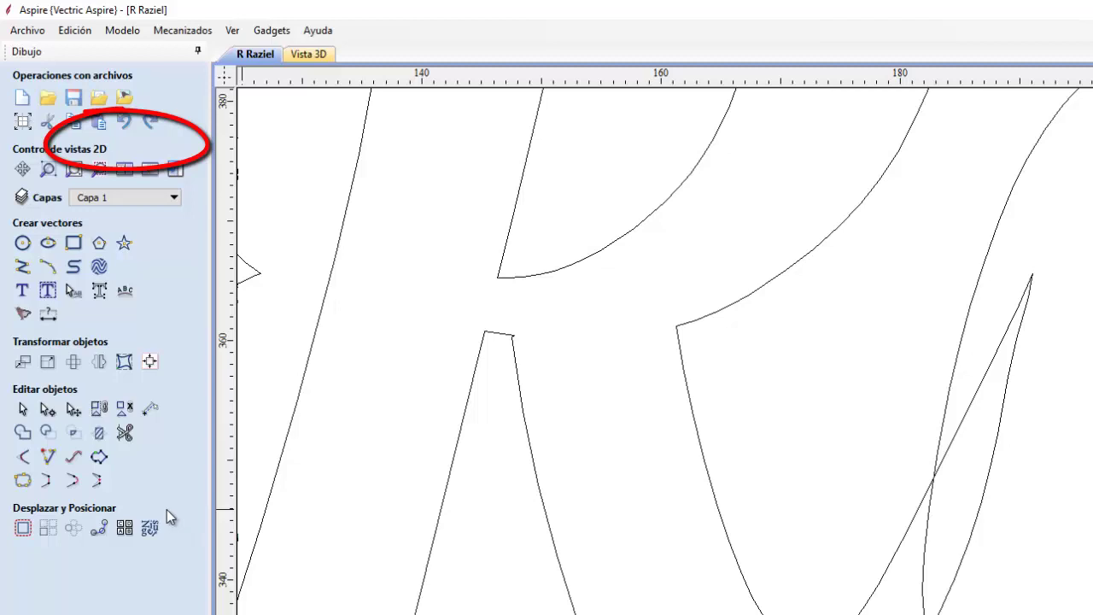
- Widen the script R's junction by lowering two nodes of the notch between its legs about 2 mm and deleting the extra corner node
click(533, 275)
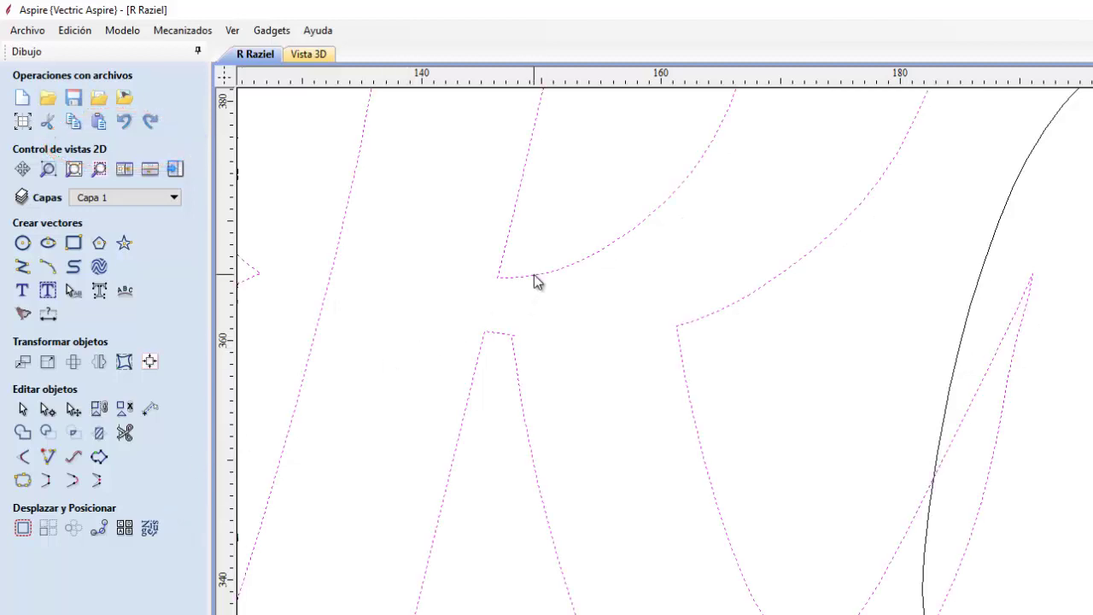
double_click(533, 274)
scroll(501, 340, up, 2)
scroll(501, 340, up, 2)
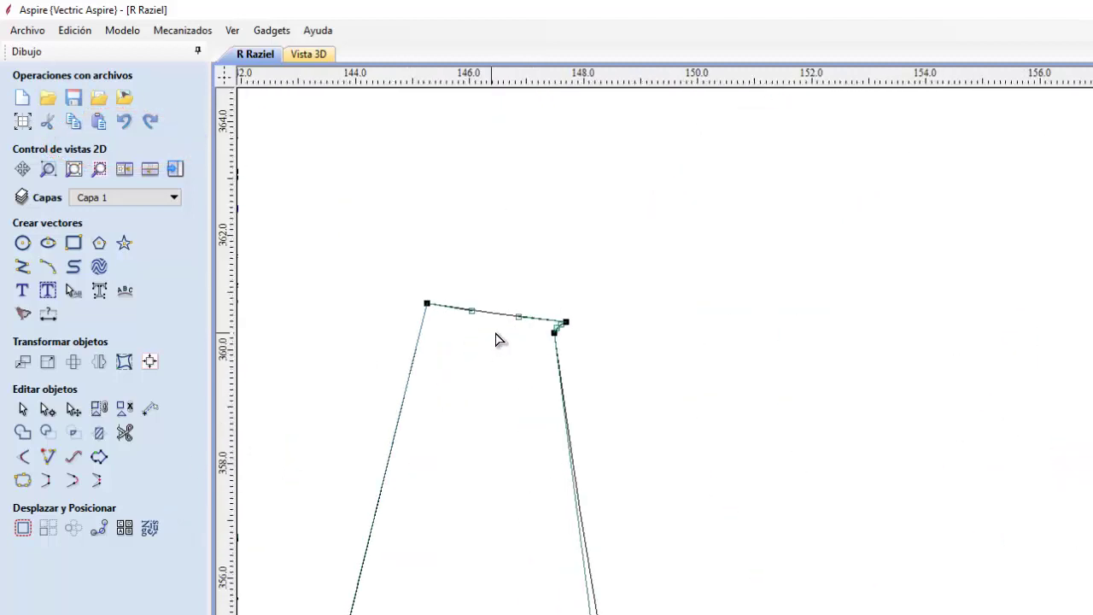
click(427, 303)
drag(427, 317, 395, 436)
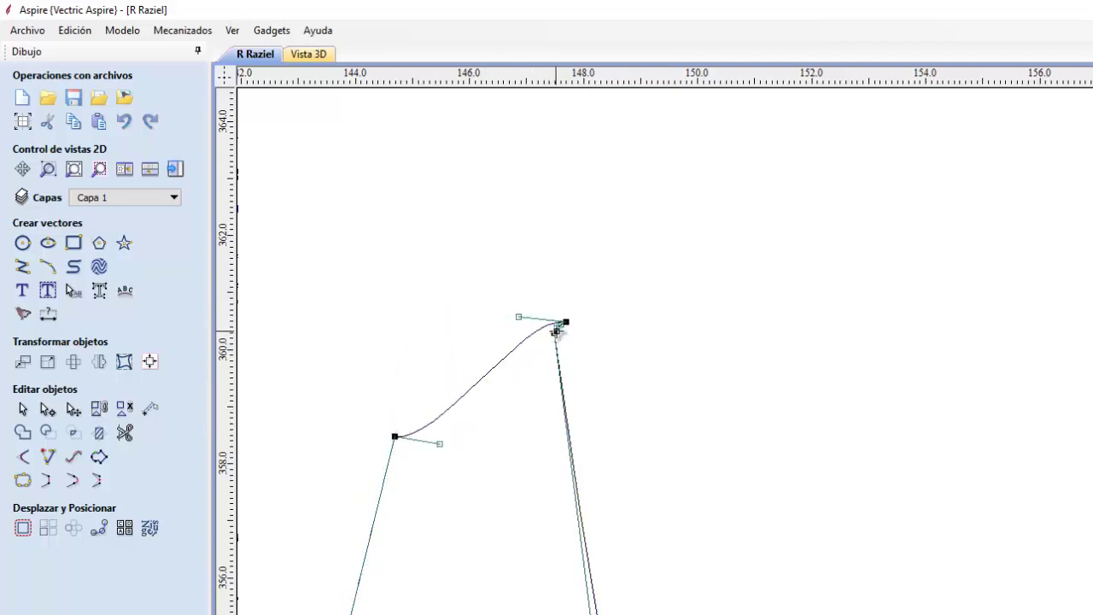
drag(554, 337, 573, 457)
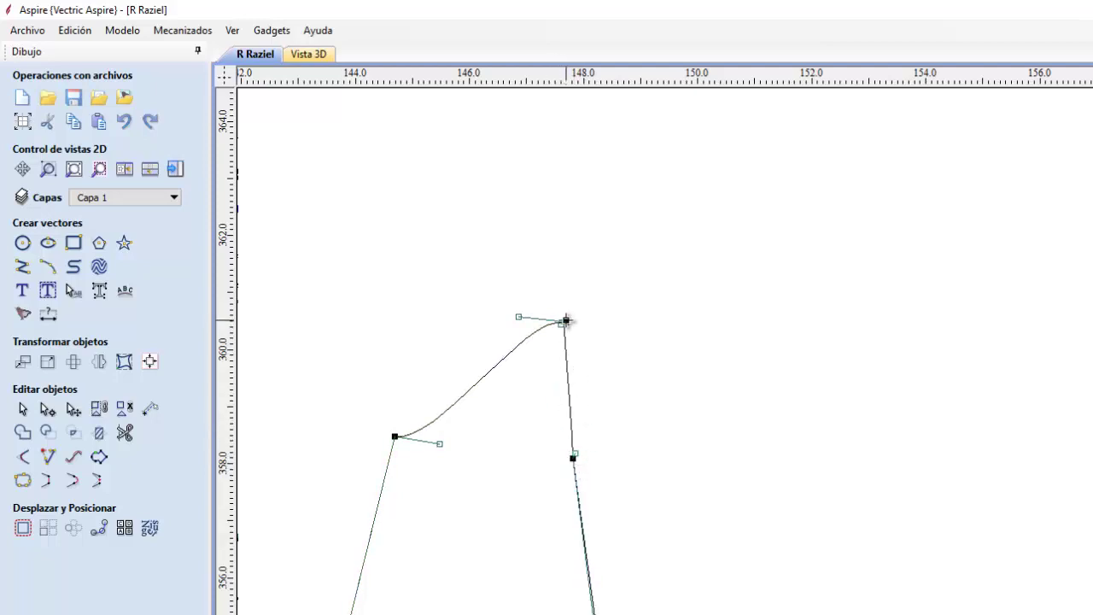
right_click(567, 326)
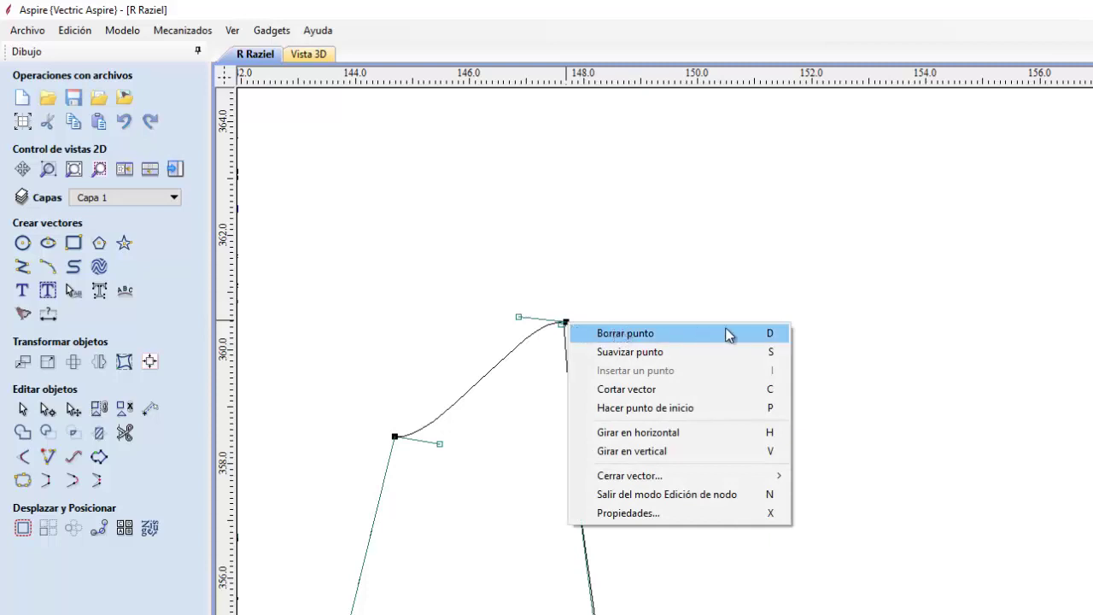
click(751, 334)
- Trim the overlapping sections where the script R meets the letter a, keeping the trimmed sections rejoined as one outline
scroll(661, 401, down, 2)
scroll(658, 411, down, 4)
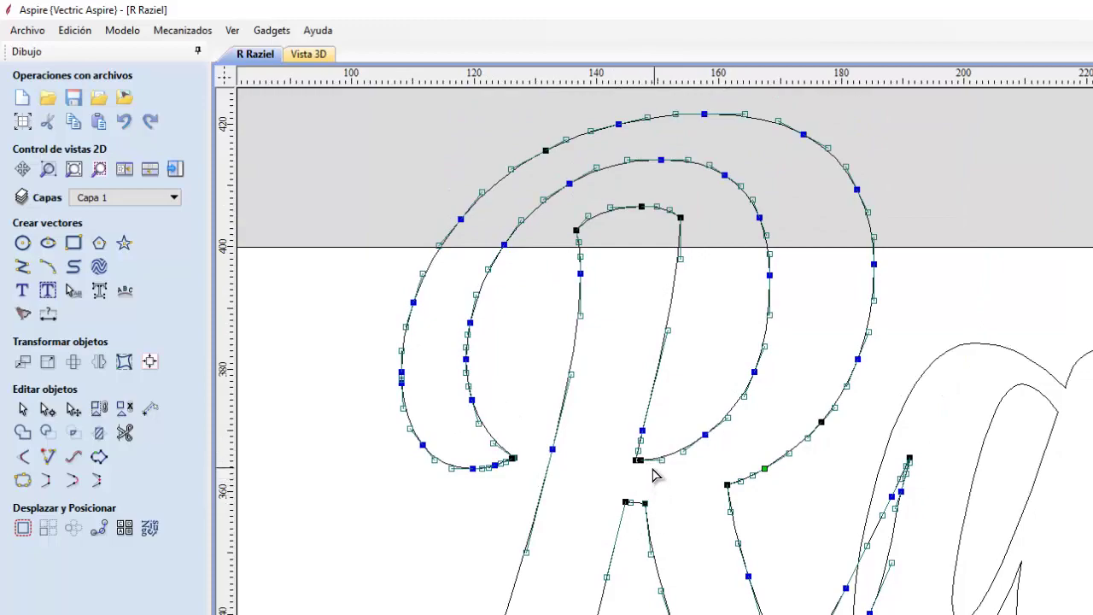
middle_drag(939, 491, 758, 500)
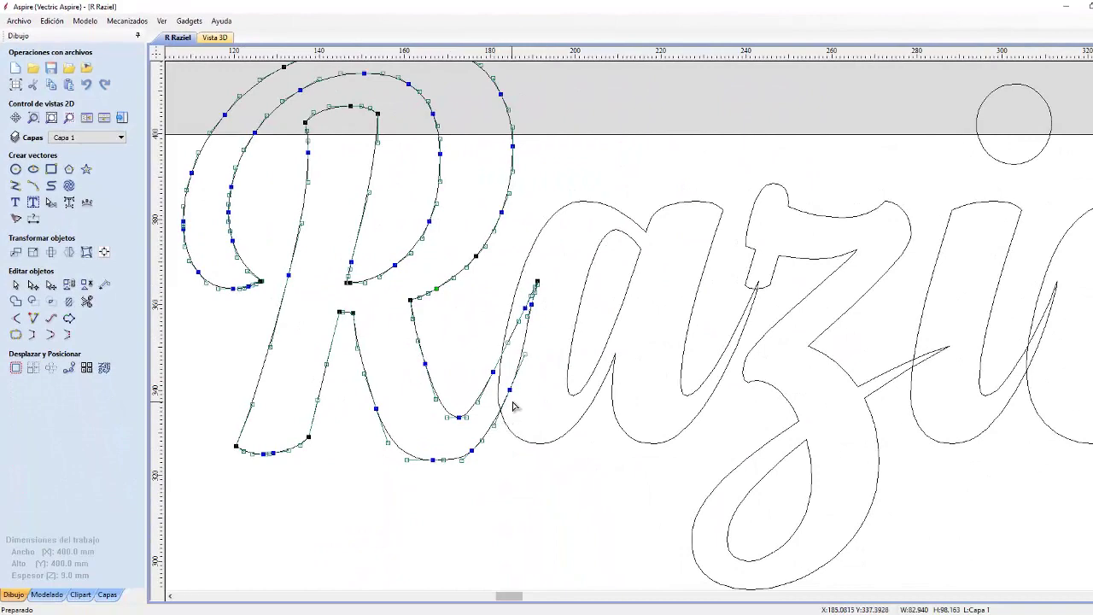
scroll(512, 370, up, 3)
middle_drag(539, 384, 583, 336)
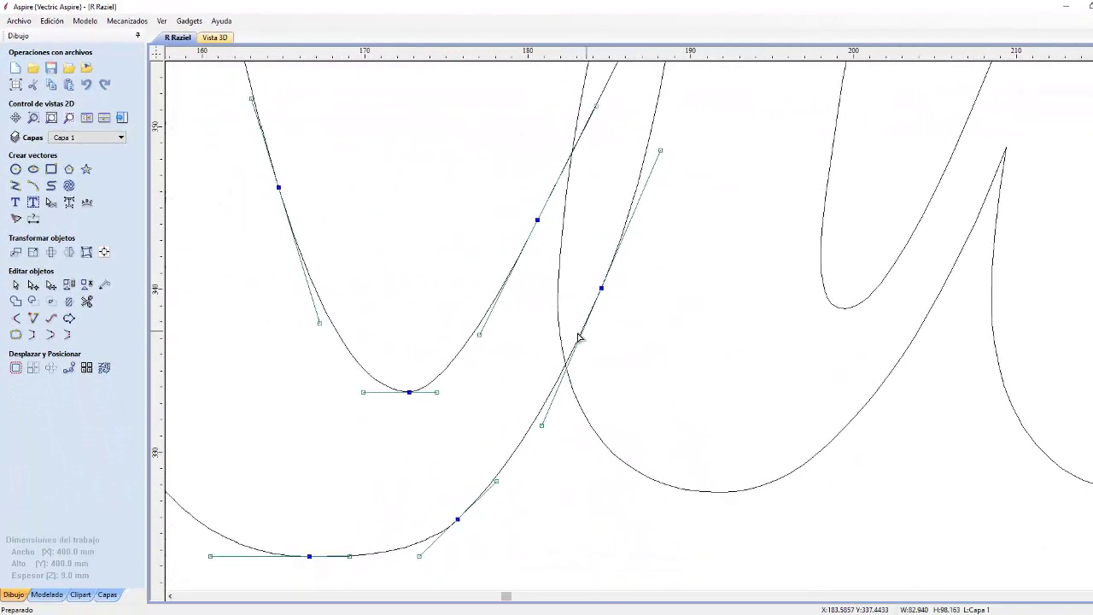
click(86, 303)
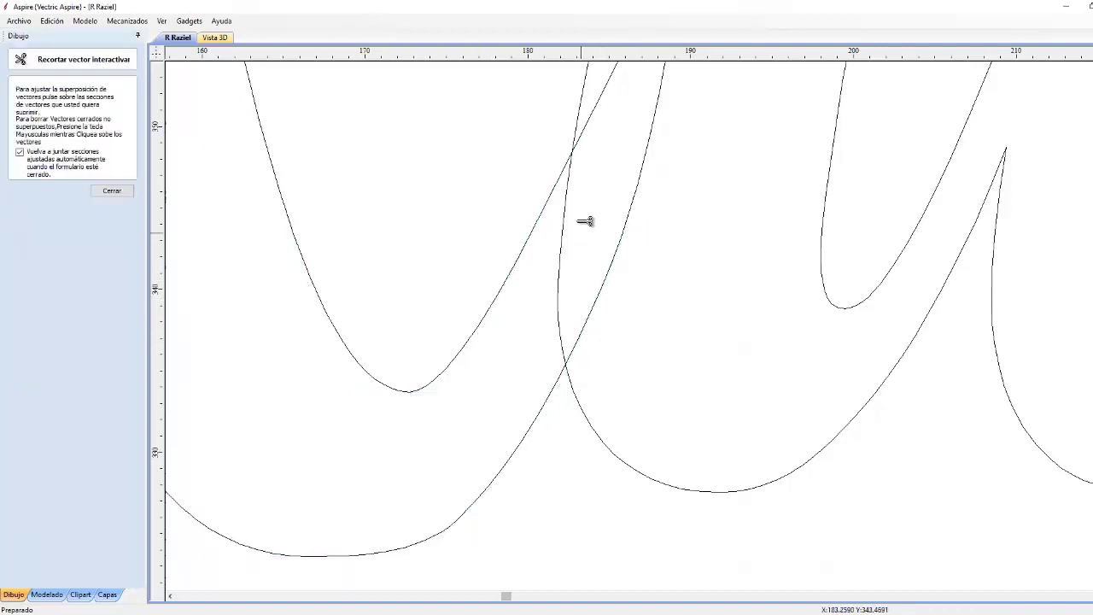
click(587, 131)
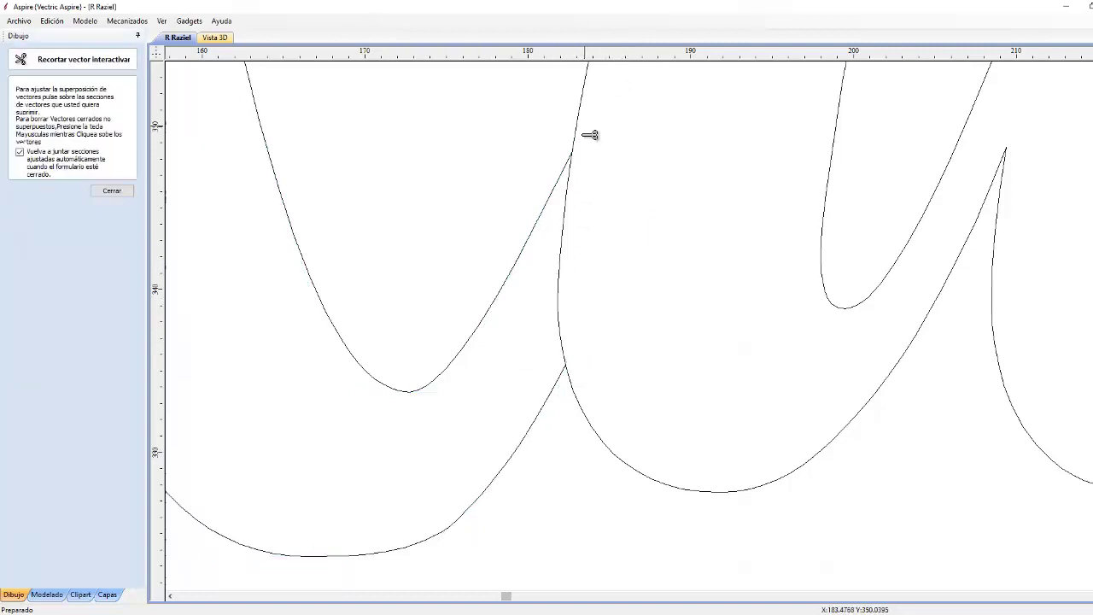
click(573, 216)
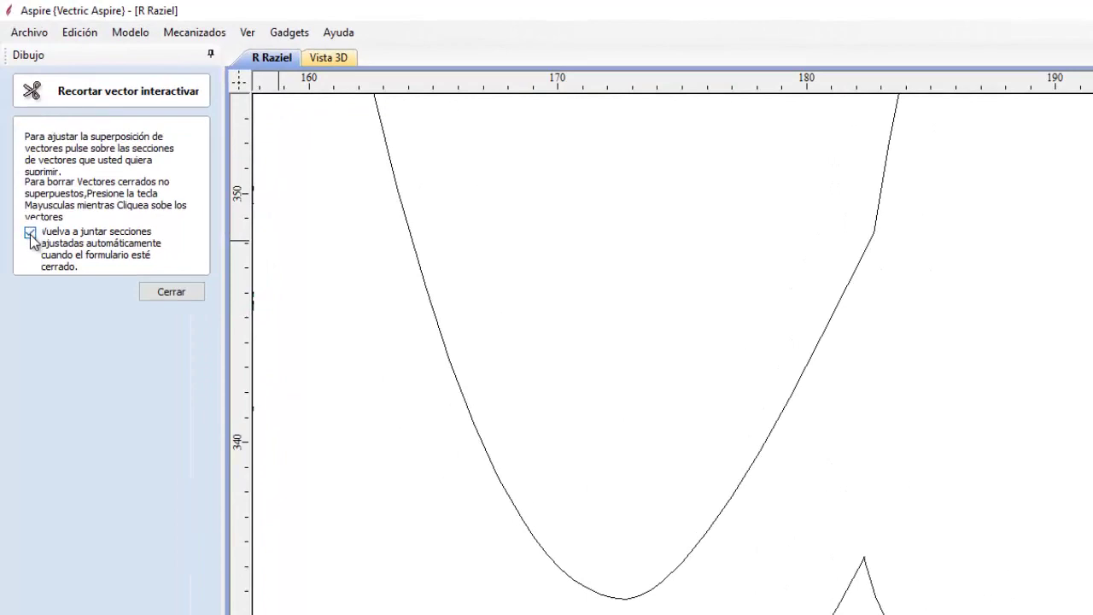
click(171, 292)
- Thicken the lower join of the letter a by lowering its inner corner node about 6 mm, deleting the adjacent node and smoothing the curve
scroll(512, 358, down, 3)
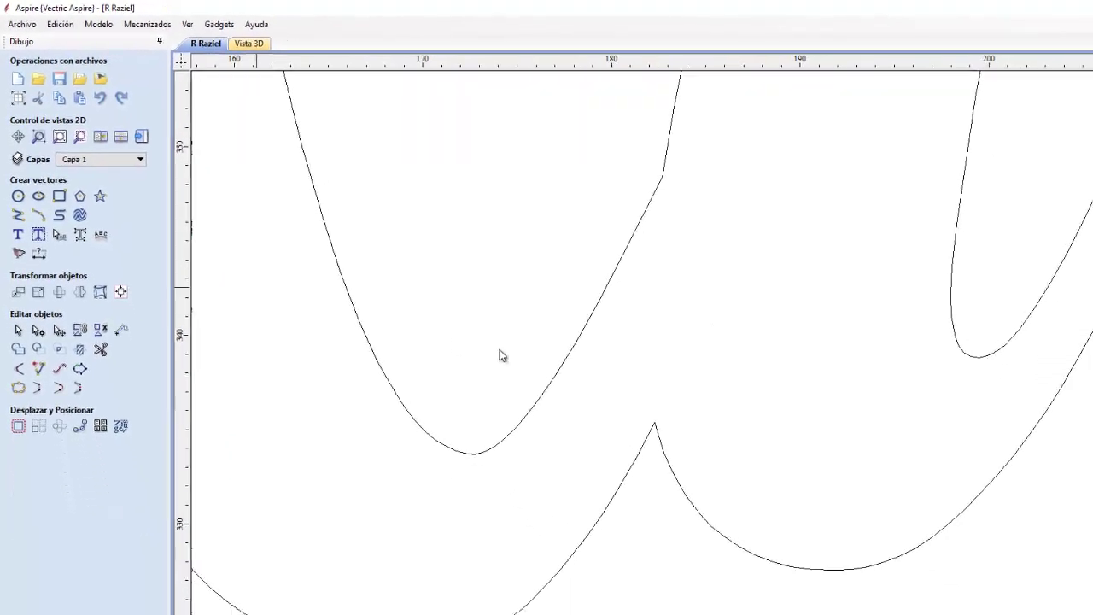
click(548, 363)
scroll(572, 341, down, 2)
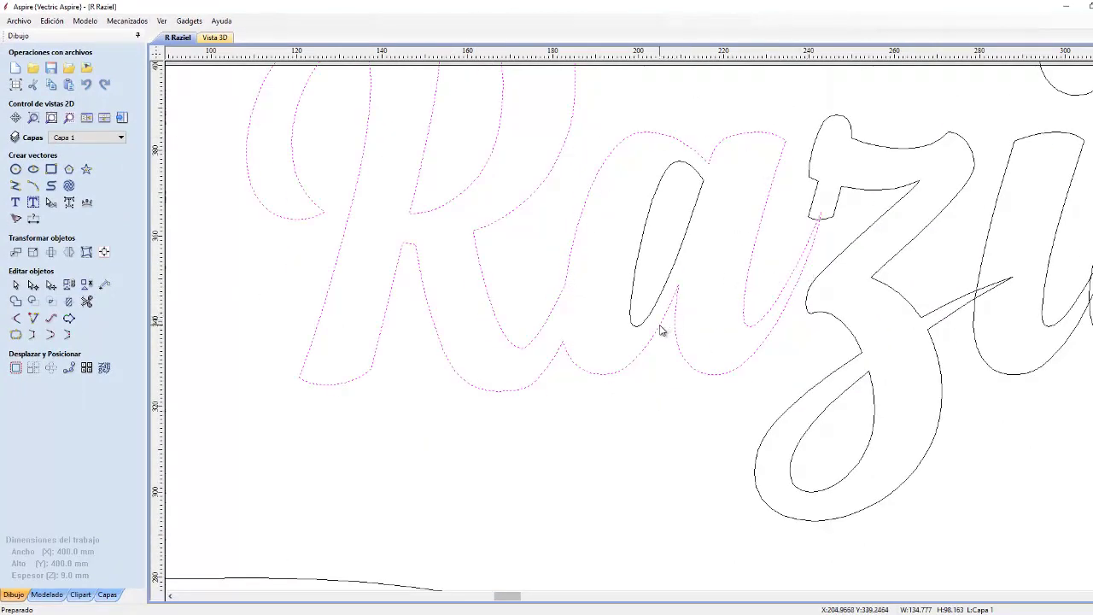
scroll(661, 325, up, 3)
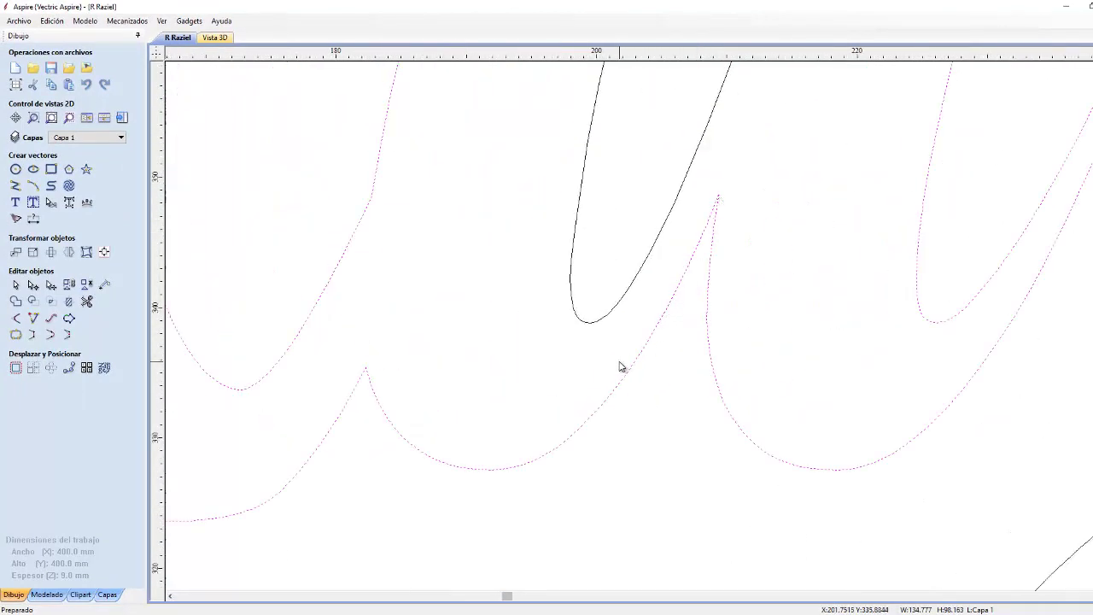
key(n)
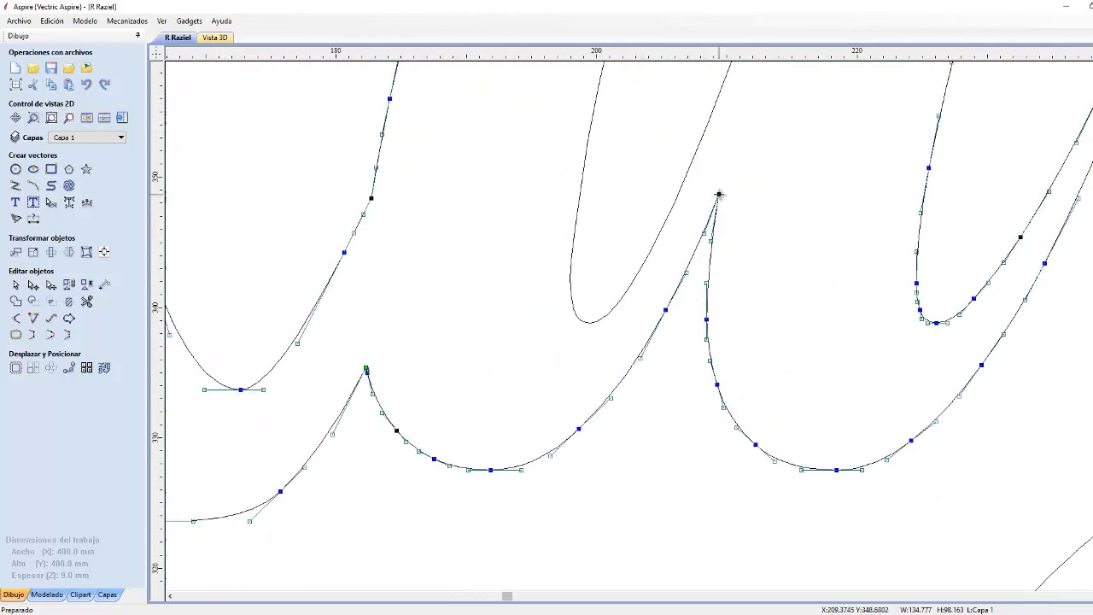
drag(718, 194, 709, 274)
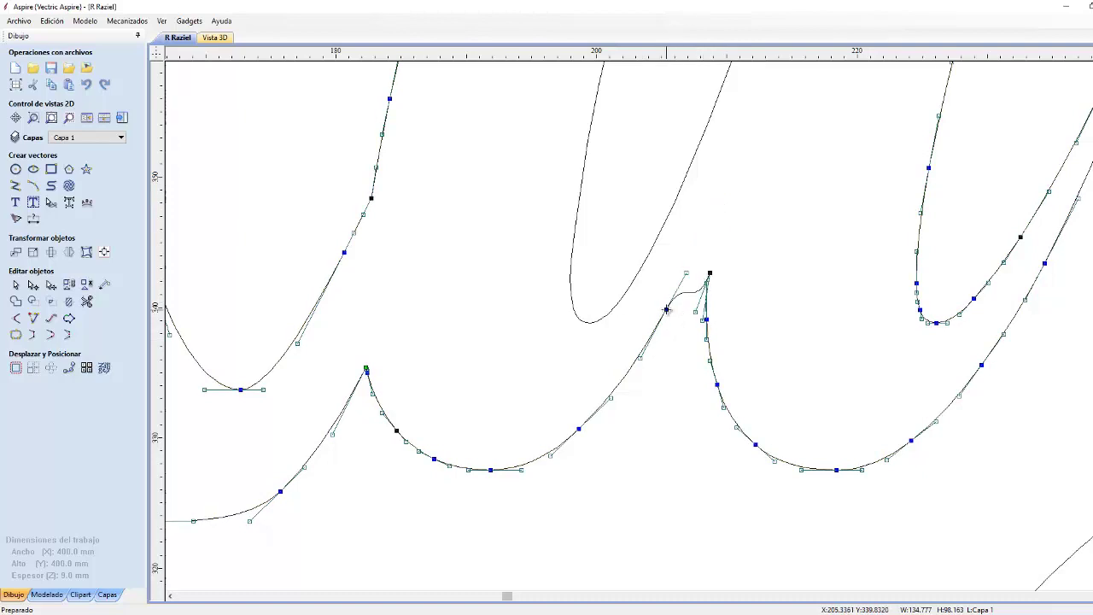
key(Delete)
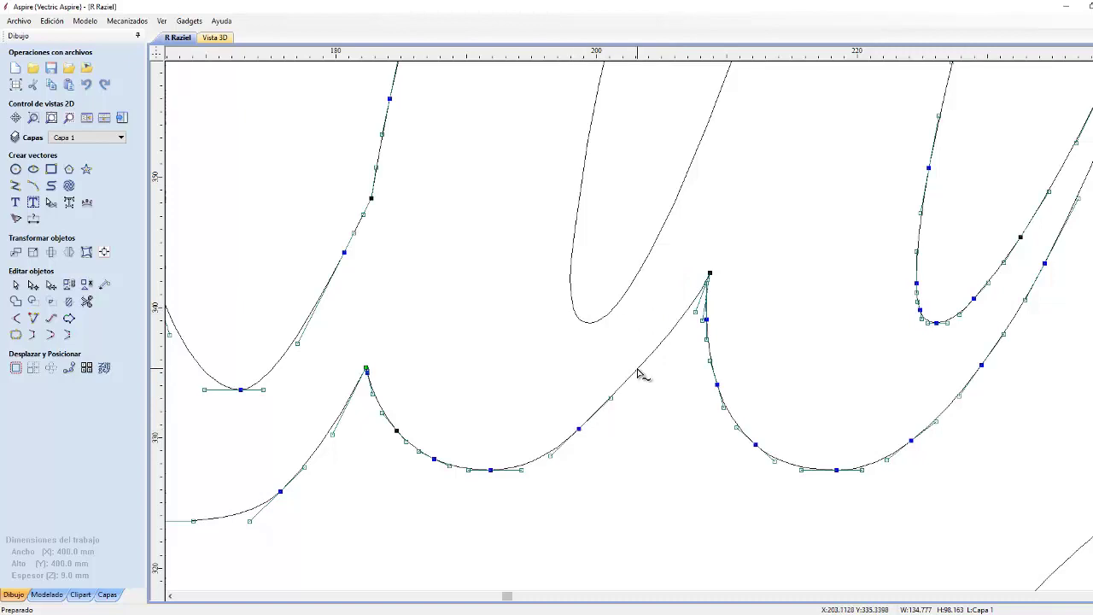
key(c)
drag(579, 428, 595, 434)
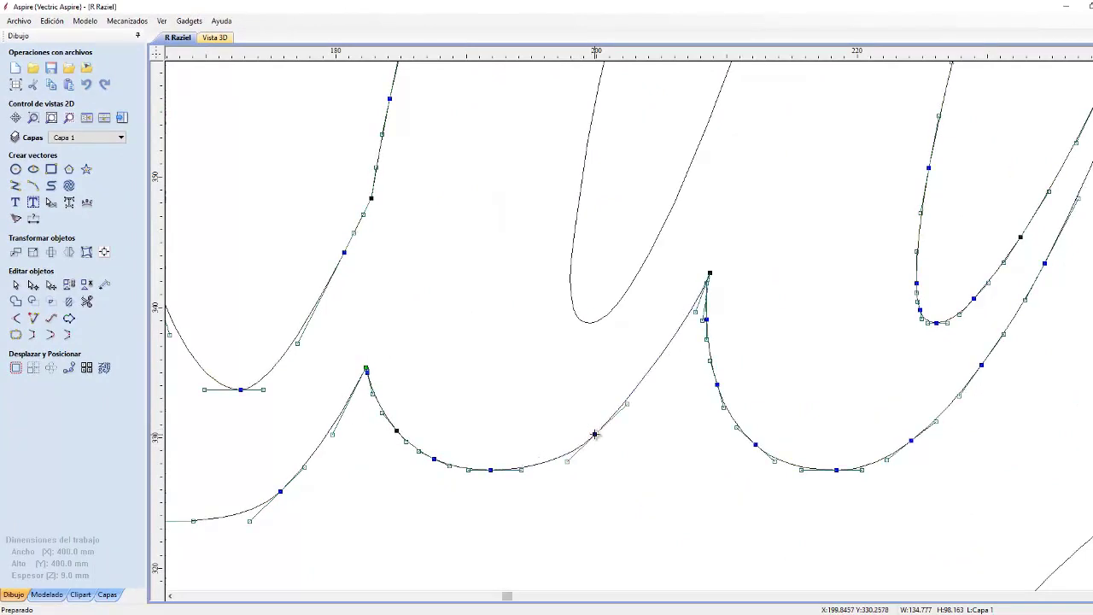
click(741, 368)
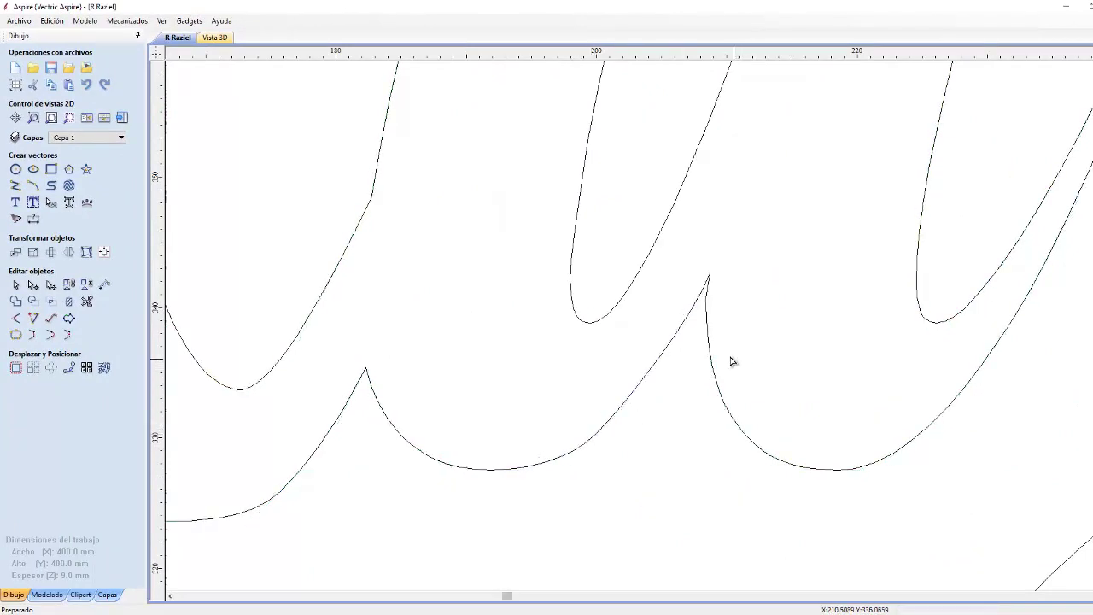
scroll(817, 372, down, 5)
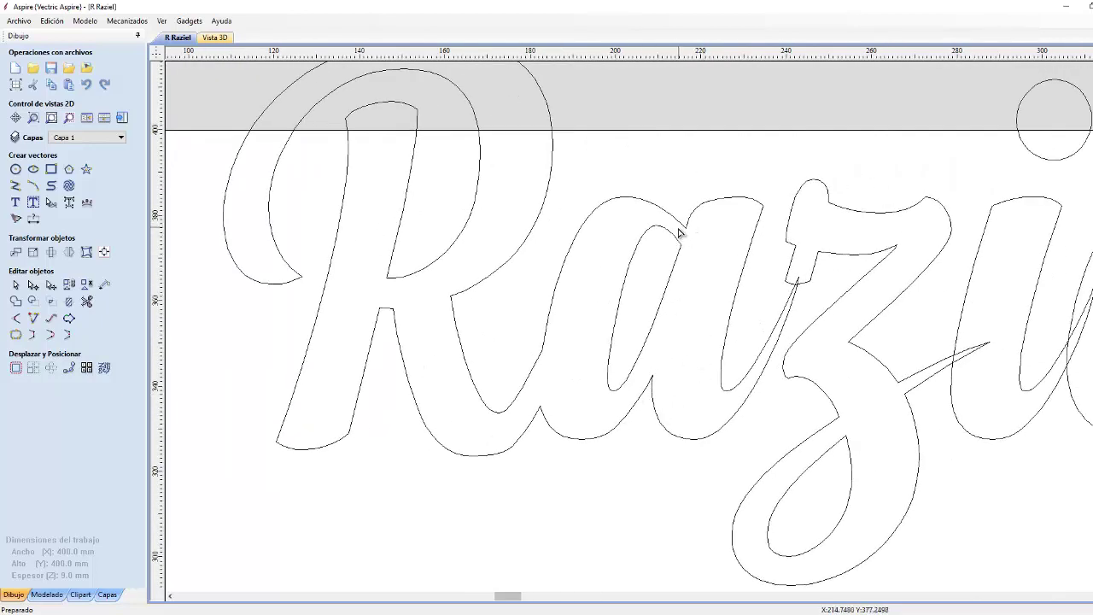
- Widen the end stroke of the letter a by moving its last two edge nodes about 8 mm up into the z
scroll(793, 294, up, 3)
click(798, 309)
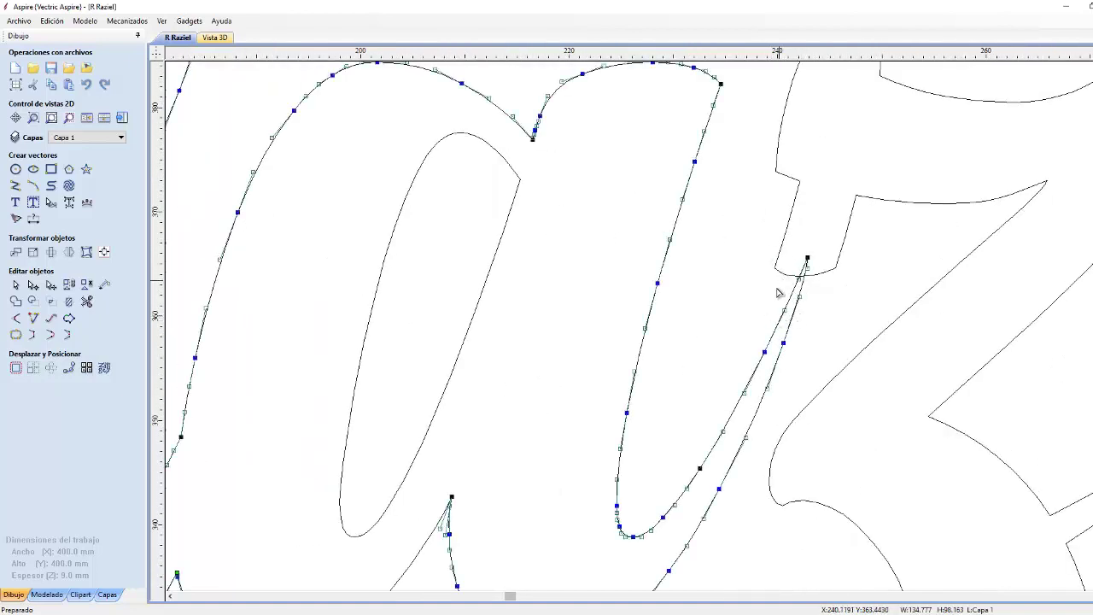
mouse_move(764, 351)
mouse_down()
mouse_move(793, 272)
mouse_move(778, 263)
mouse_up()
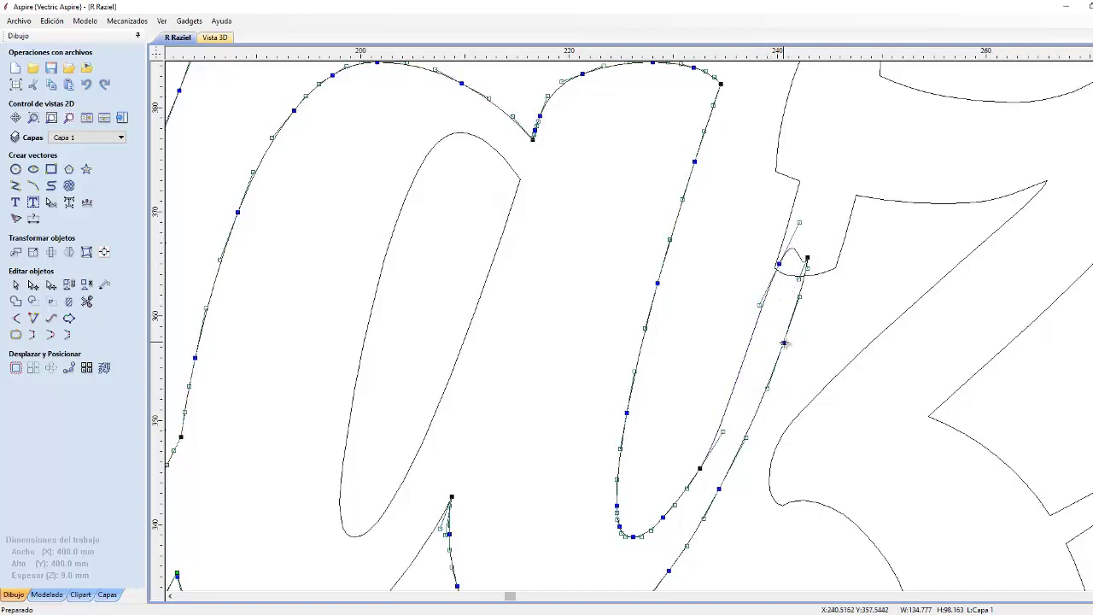
drag(783, 342, 832, 262)
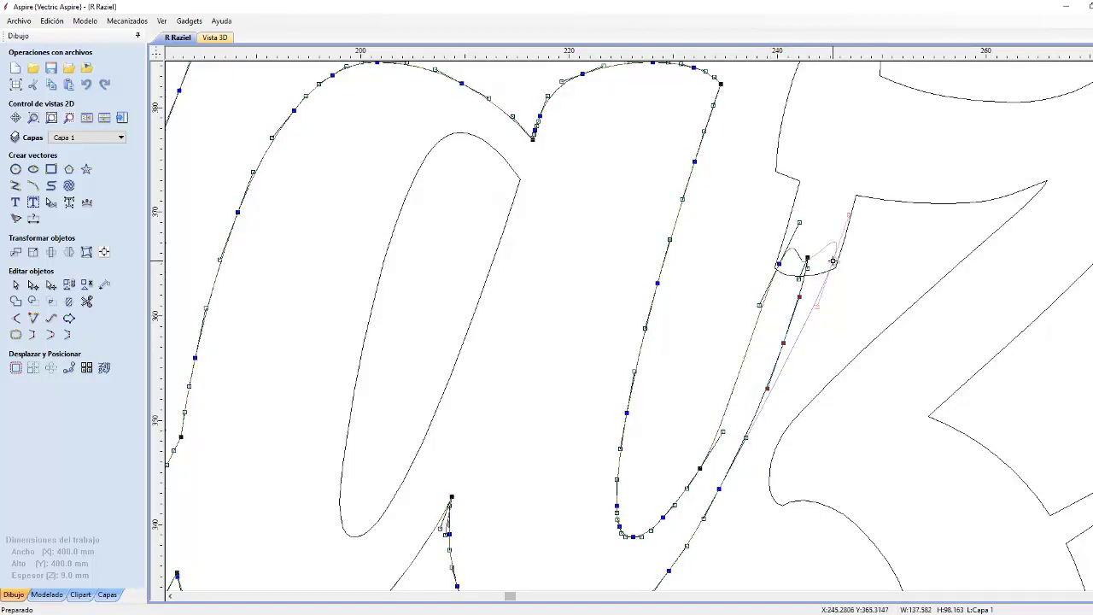
- Trim the overlapping sections where the a's end stroke meets the z, keeping the trimmed sections rejoined as one outline
click(86, 302)
click(822, 271)
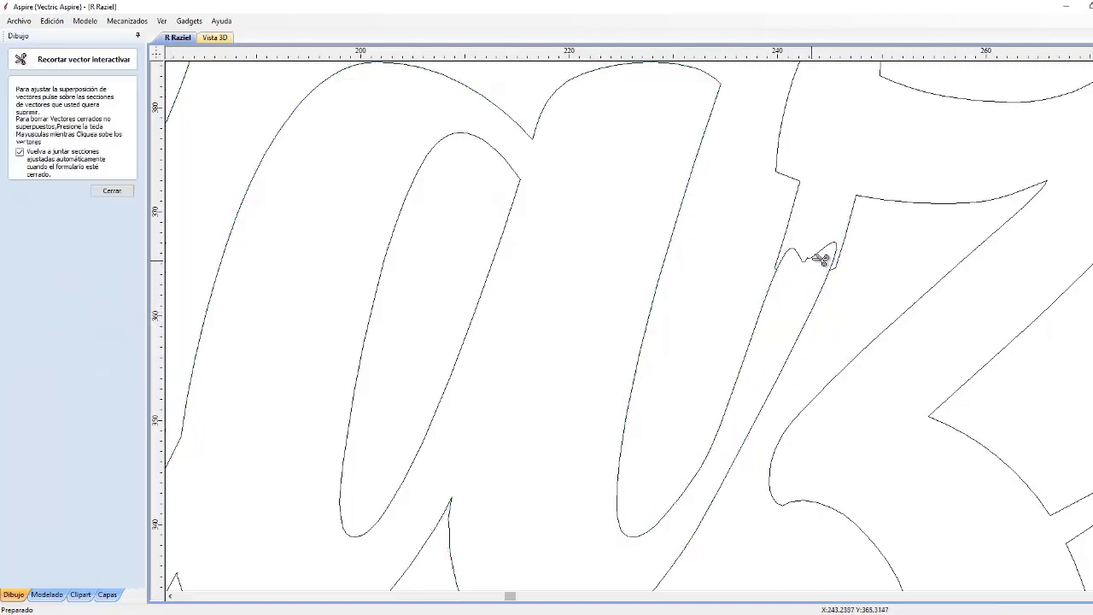
click(822, 259)
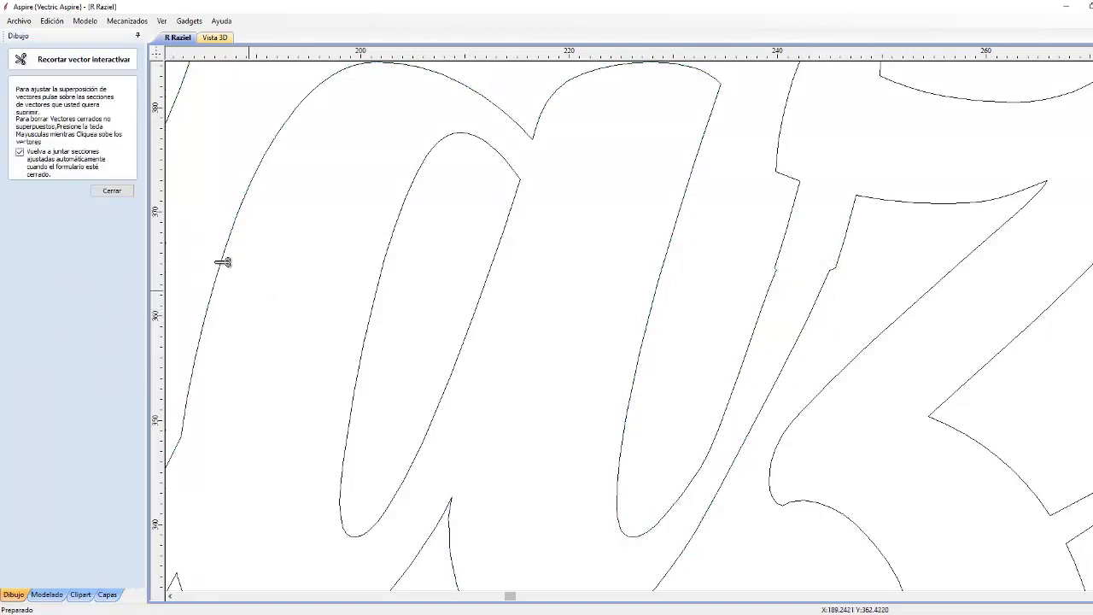
click(119, 193)
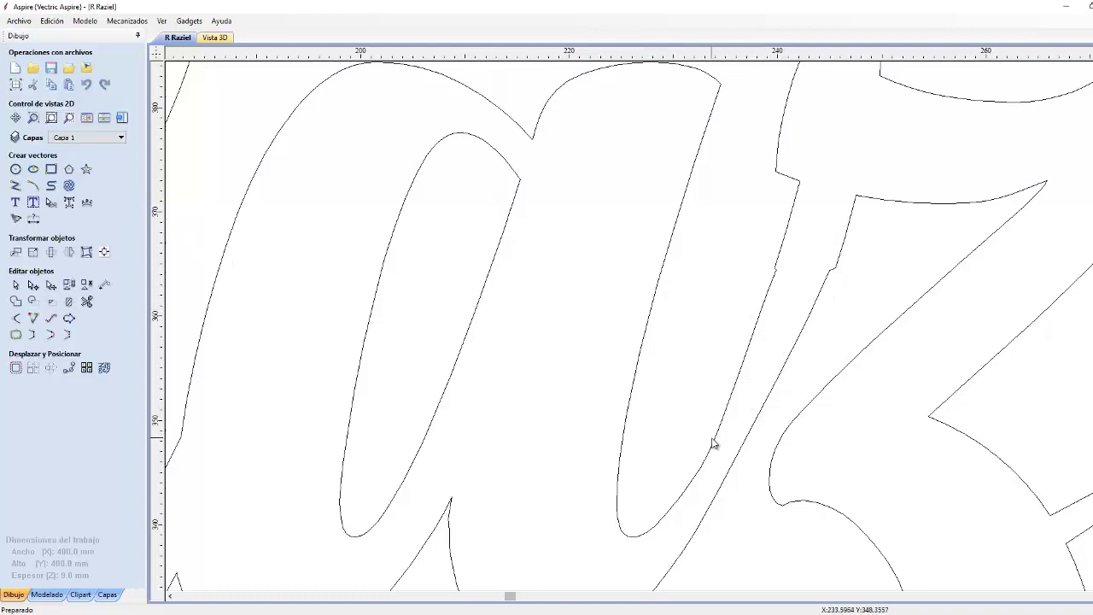
- Straighten the inner edge of the stroke joining a and z by deleting its two intermediate nodes near the bottom
click(713, 443)
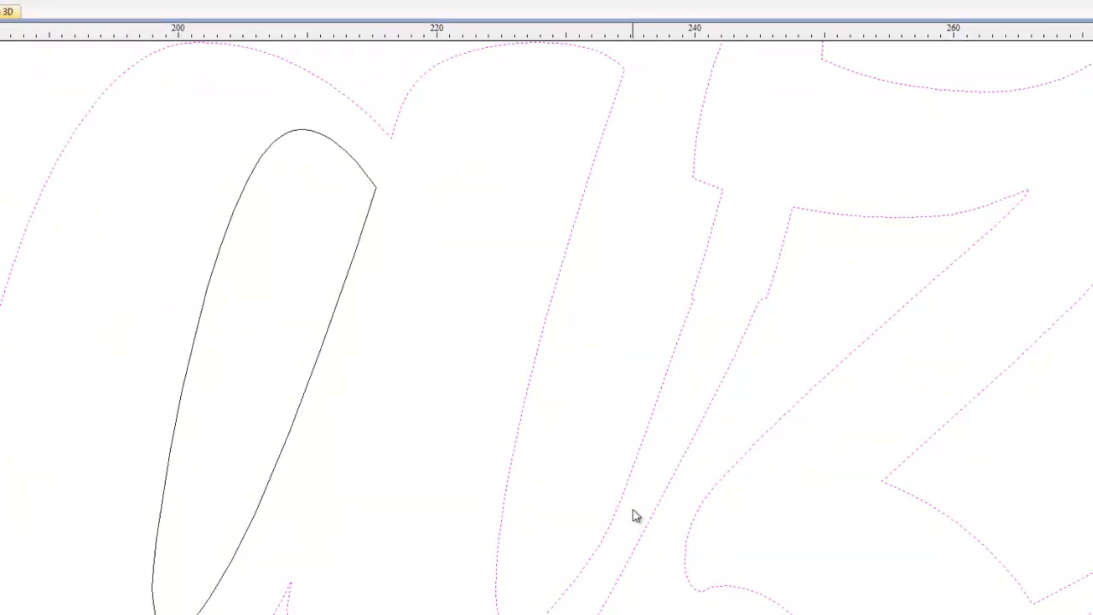
click(636, 516)
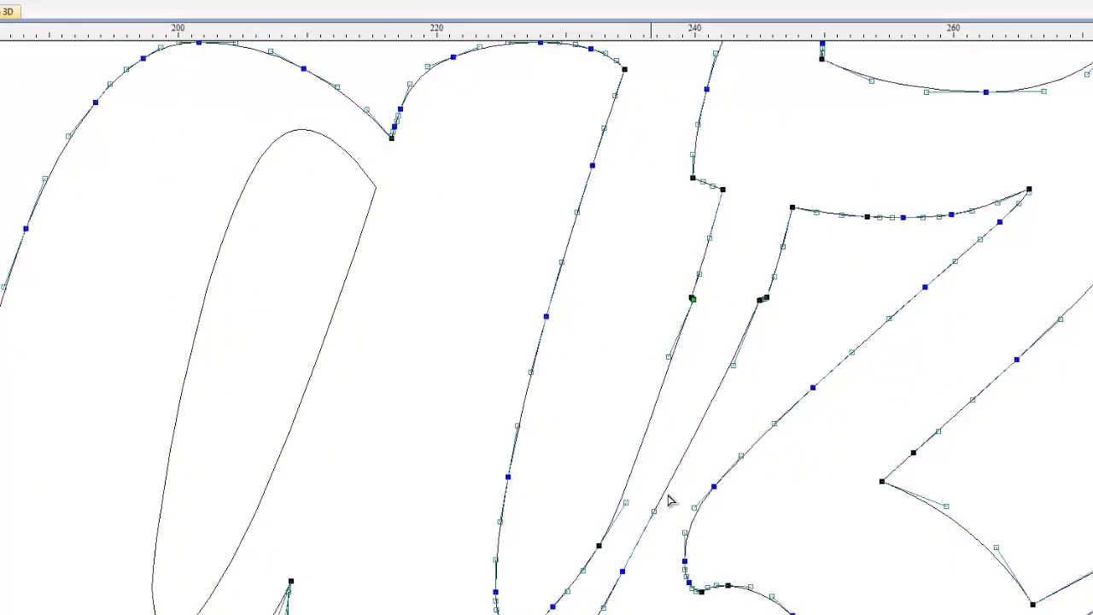
double_click(599, 545)
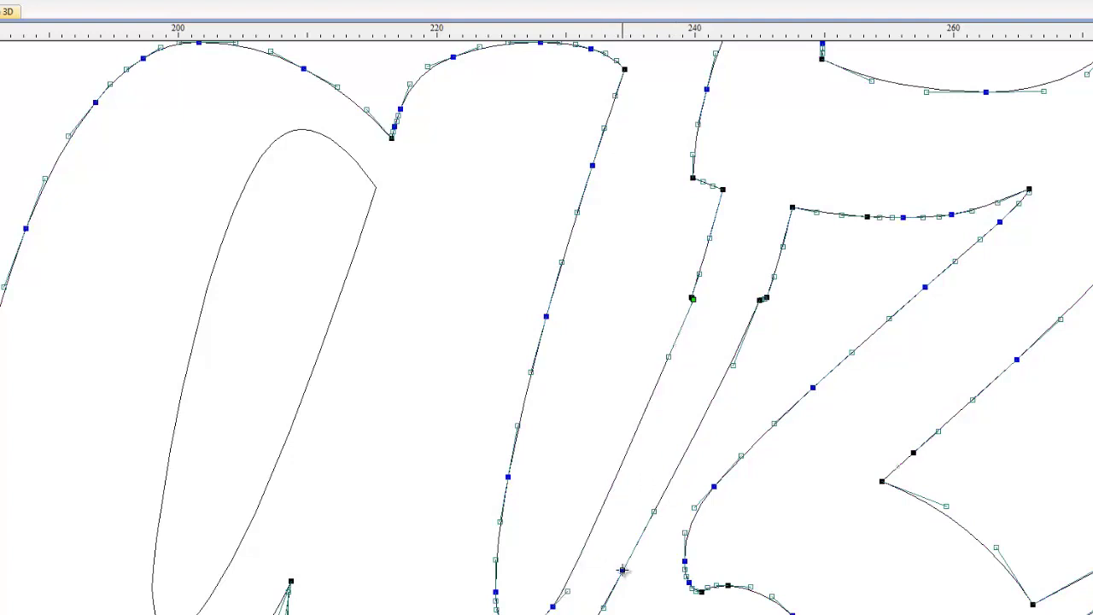
click(556, 587)
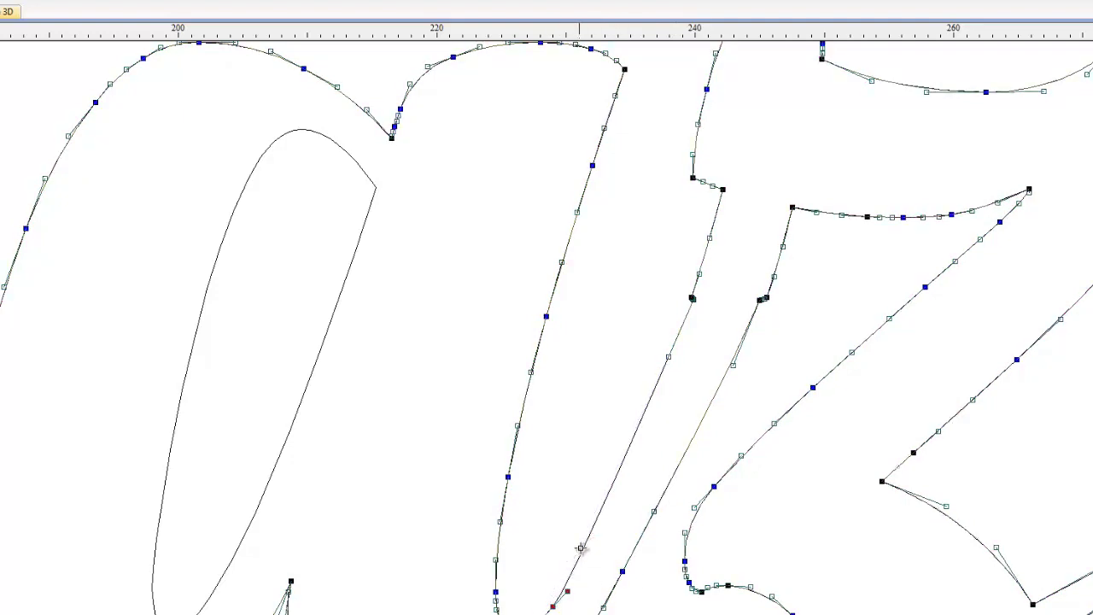
key(Delete)
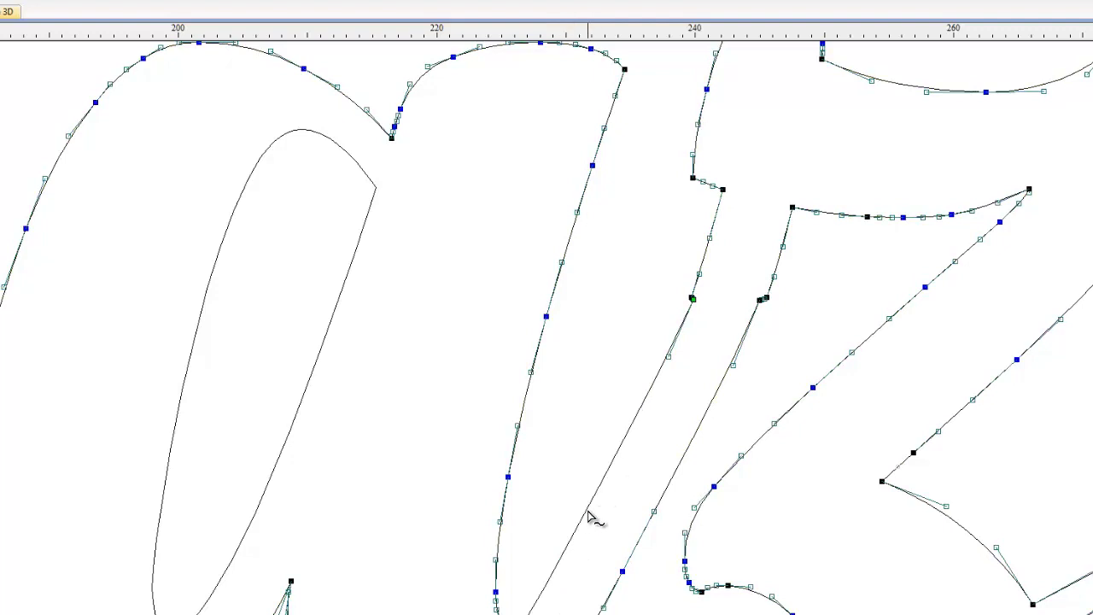
- Remove the small step on the joining stroke's inner edge by eliminating its two nodes below the z's corner
scroll(691, 307, up, 5)
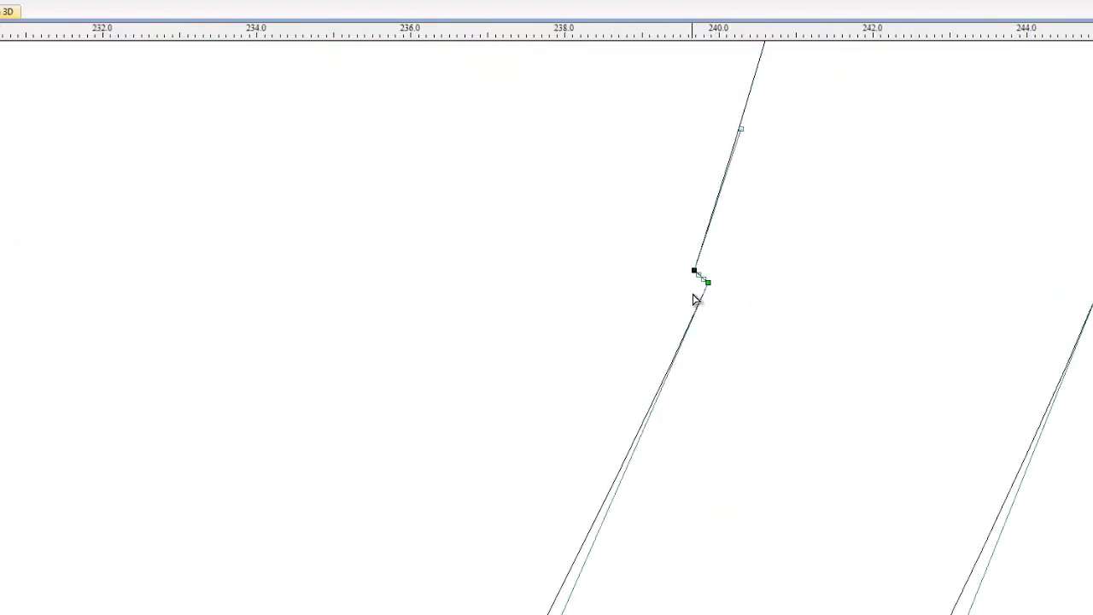
drag(723, 277, 701, 253)
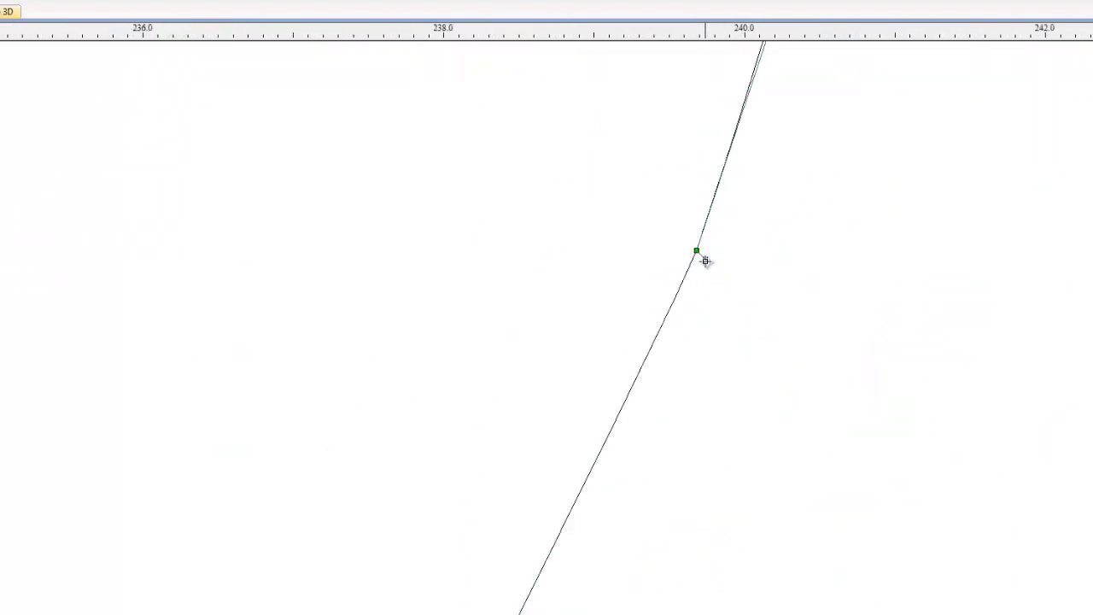
scroll(704, 261, down, 4)
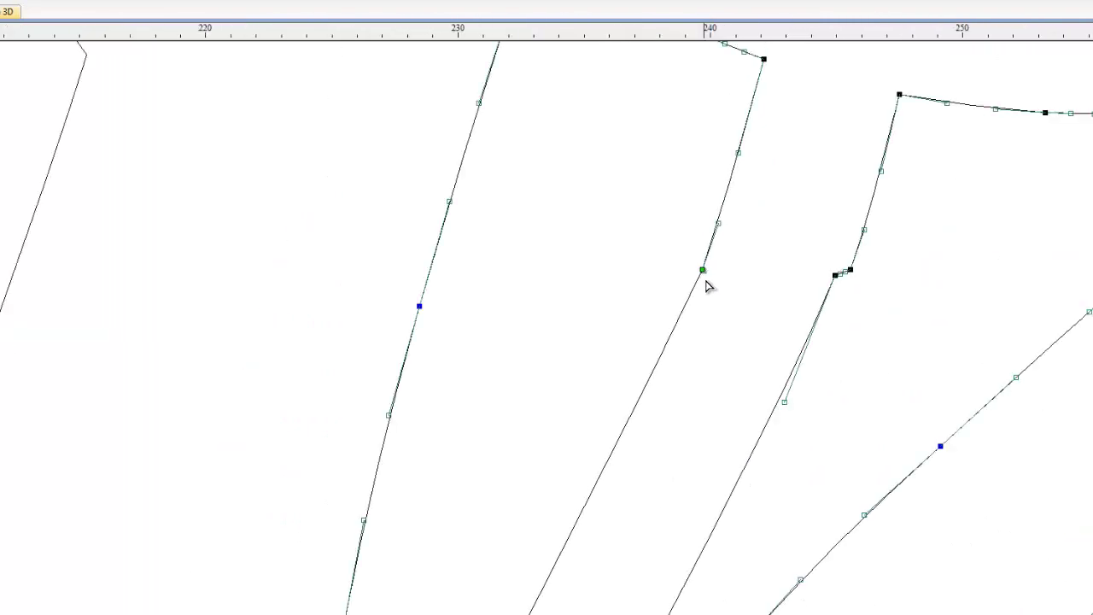
key(ctrl+z)
scroll(700, 278, down, 4)
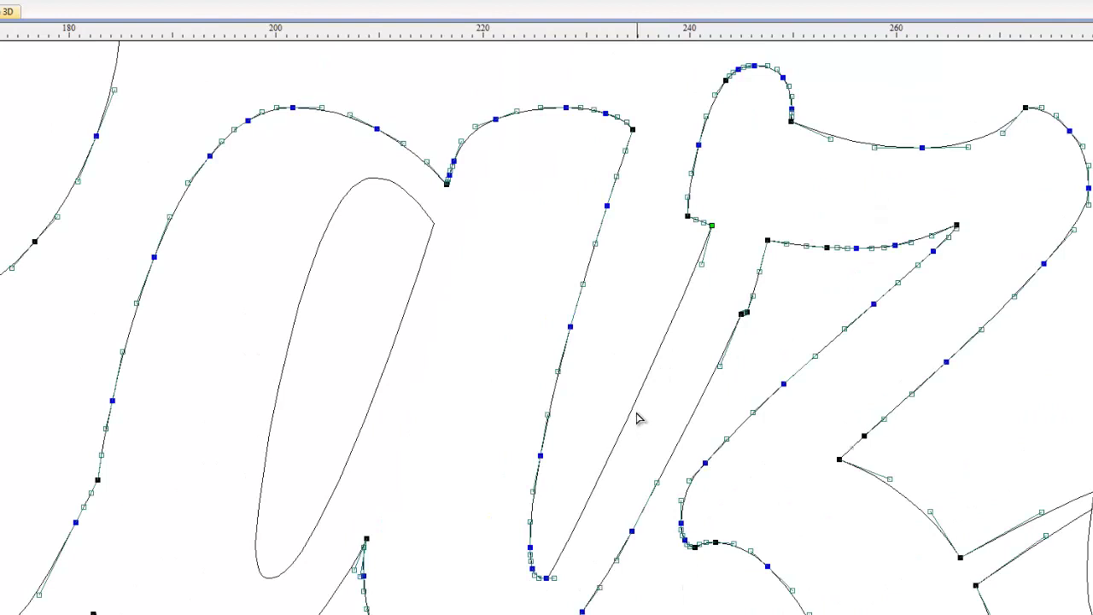
- Insert two nodes on the inner edge of the stroke joining a and z, spaced along its length
right_click(670, 335)
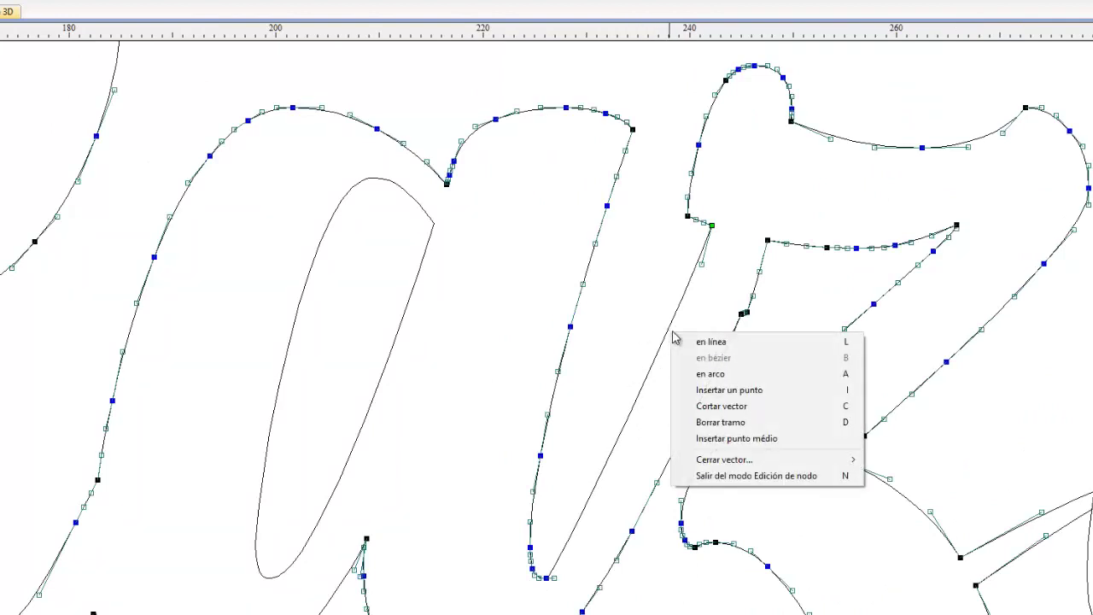
click(758, 390)
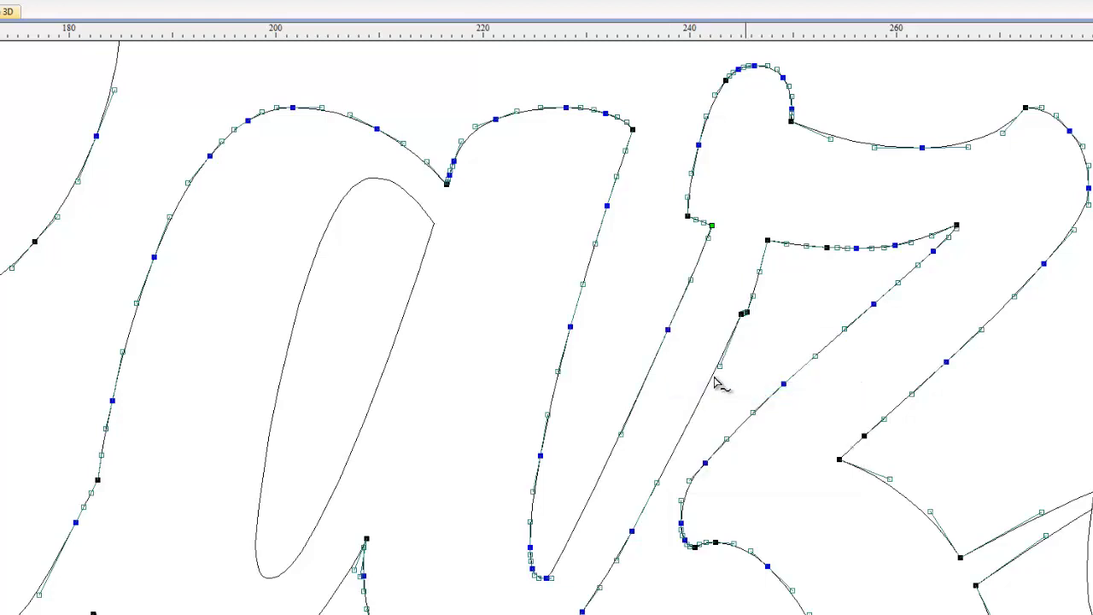
double_click(611, 452)
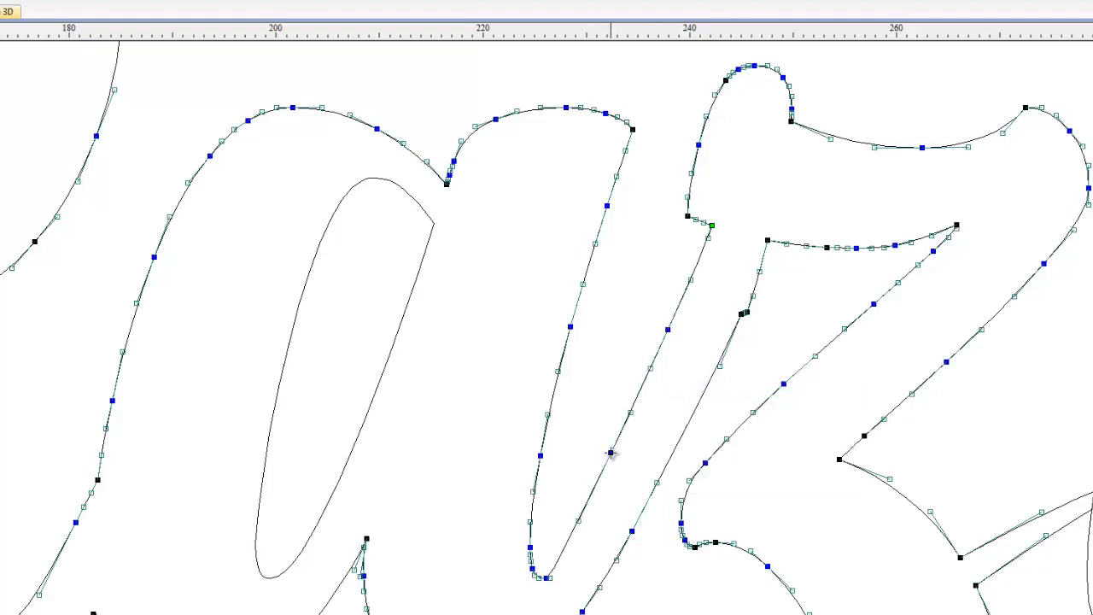
- Reshape the rounded bottom of the gap beside the joining stroke by repositioning its lowest nodes and smoothing the bottom node
scroll(576, 566, up, 3)
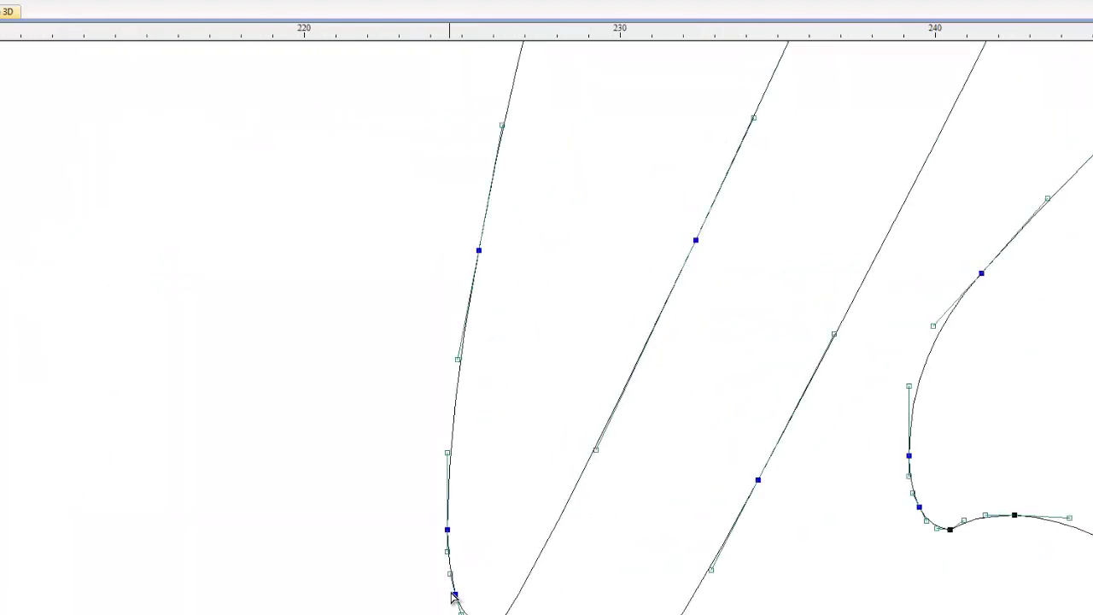
double_click(453, 581)
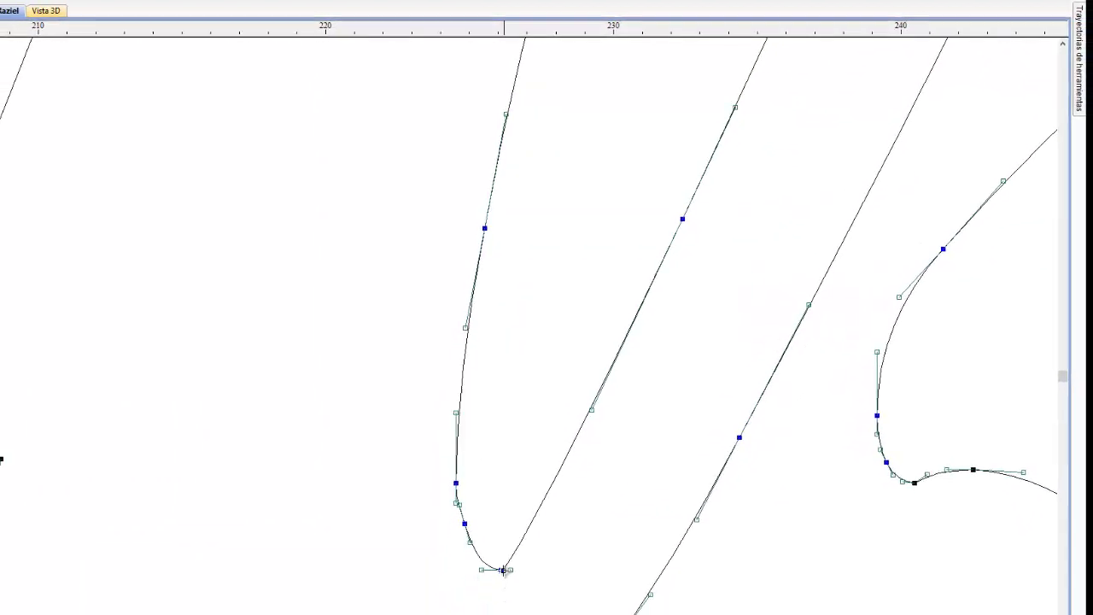
key(Delete)
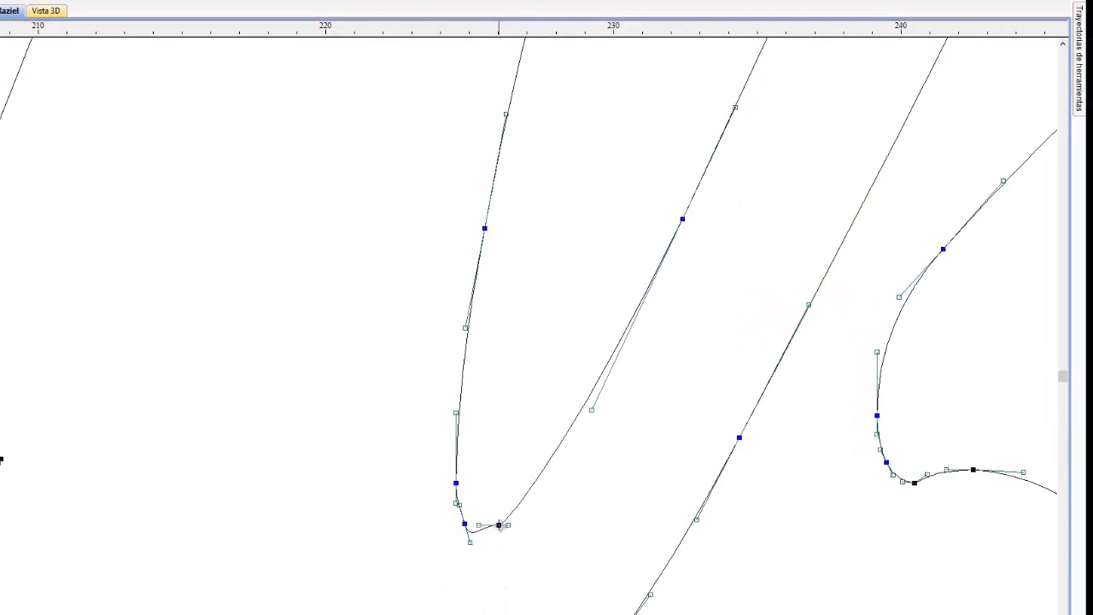
double_click(497, 501)
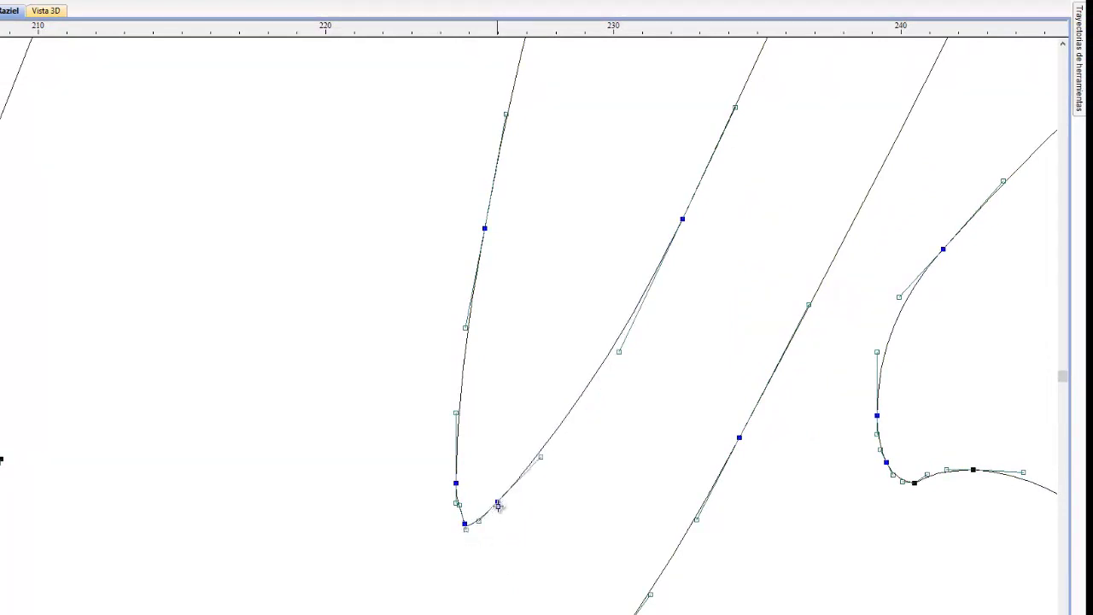
drag(498, 506, 497, 542)
- Shift the two inserted inner-edge nodes slightly towards the outer edge, moving the upper one about 0.8 mm
drag(678, 223, 681, 235)
scroll(757, 292, down, 2)
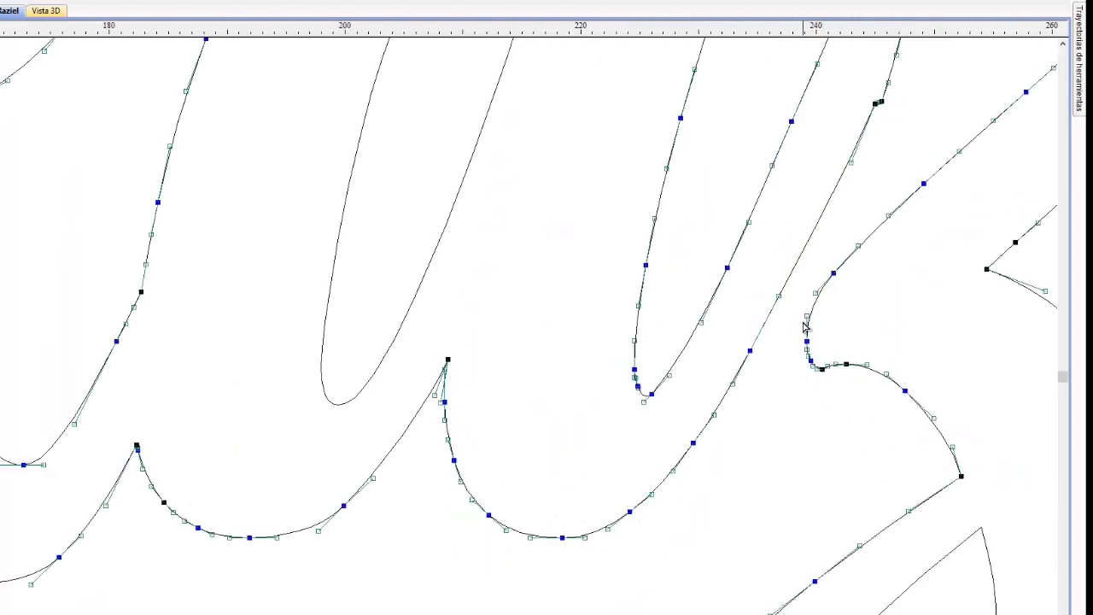
middle_drag(803, 331, 744, 439)
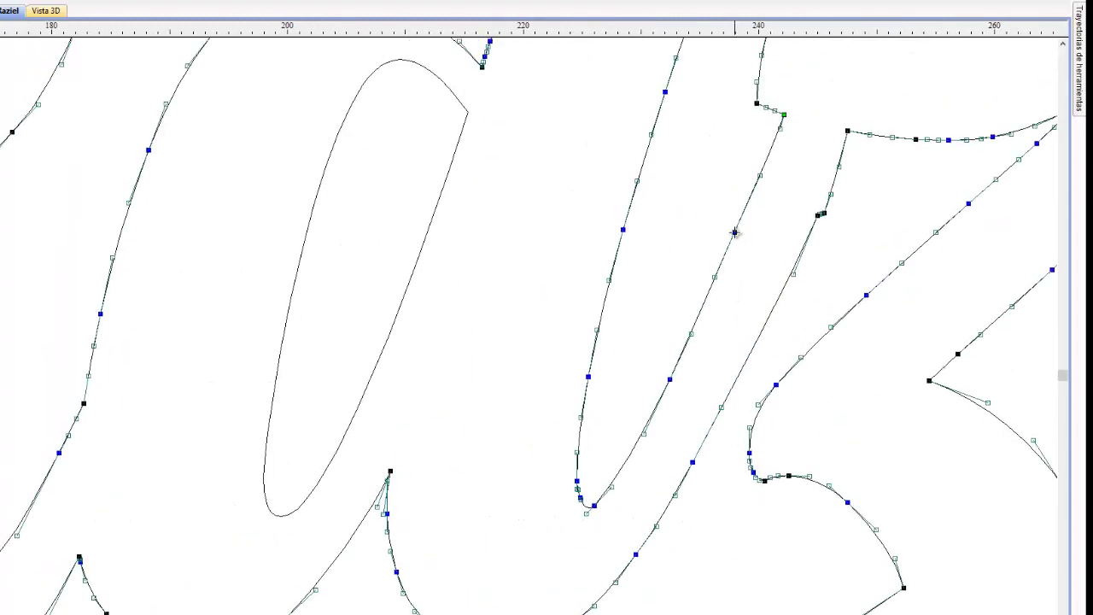
drag(739, 233, 743, 233)
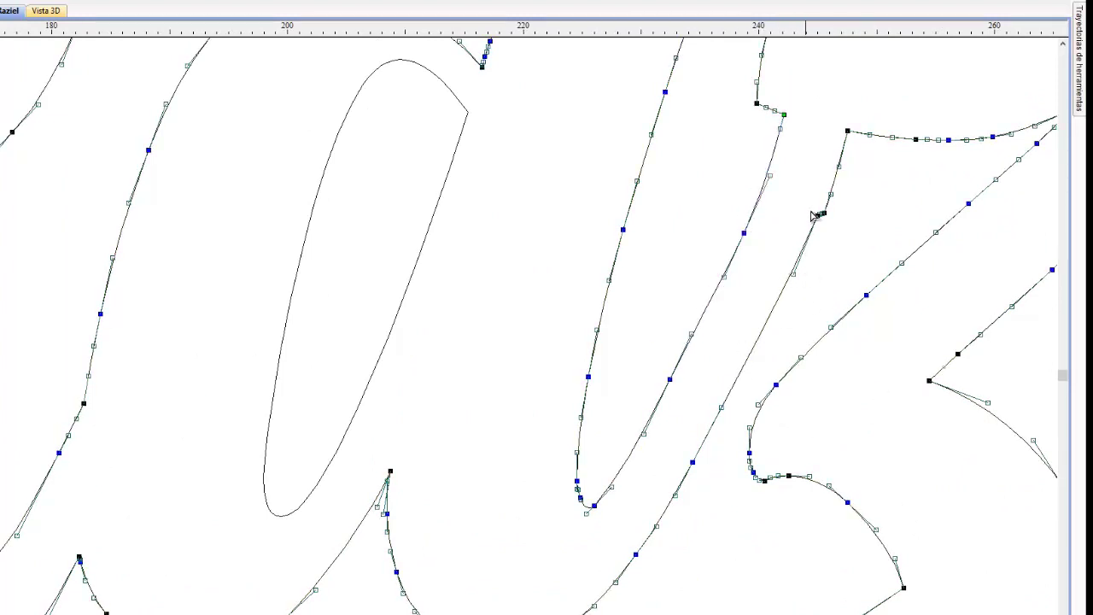
- Delete the two nodes of the small step on the joining stroke's outer edge and insert two nodes along that edge
scroll(822, 211, up, 3)
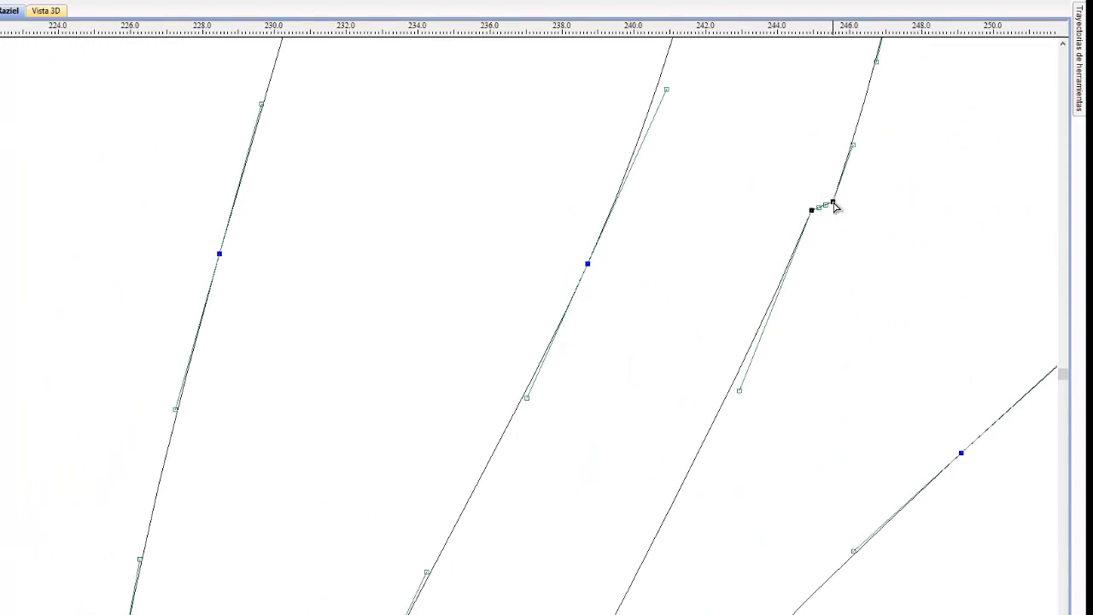
key(d)
key(d)
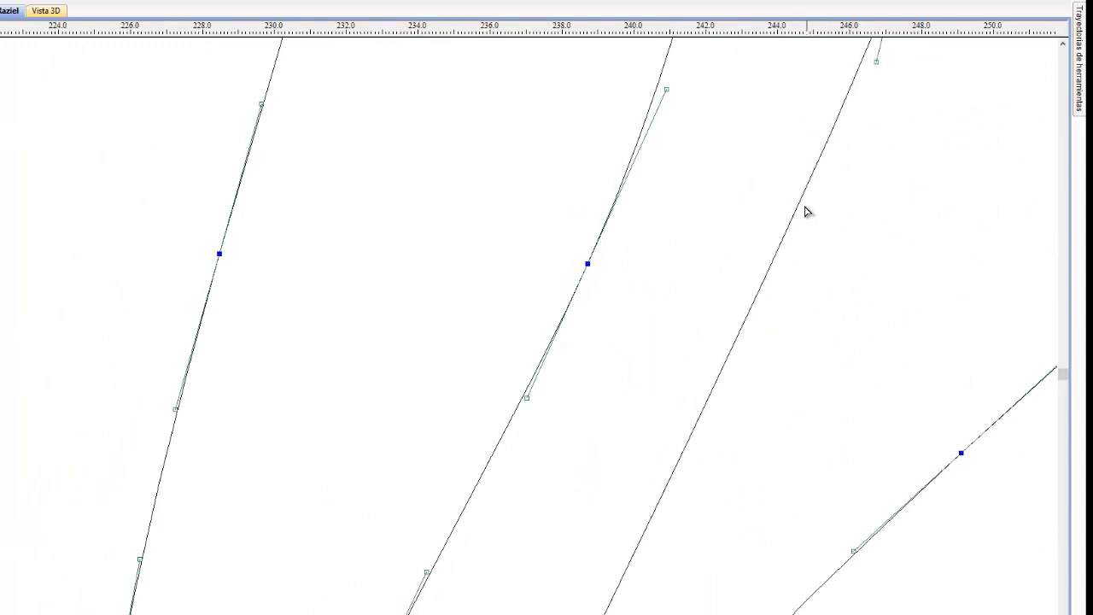
key(p)
scroll(725, 456, down, 3)
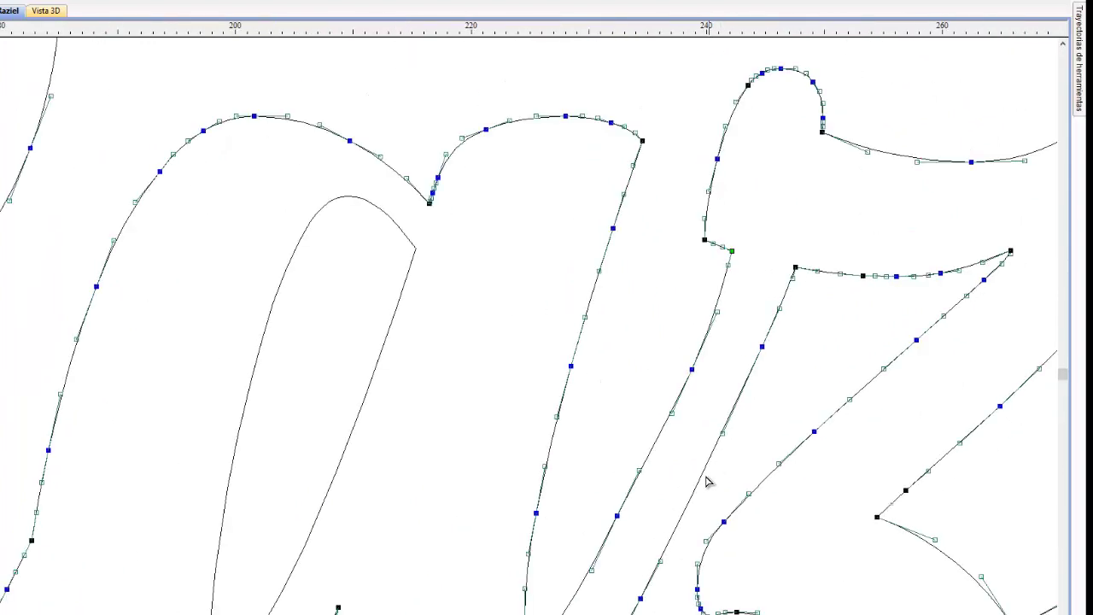
key(p)
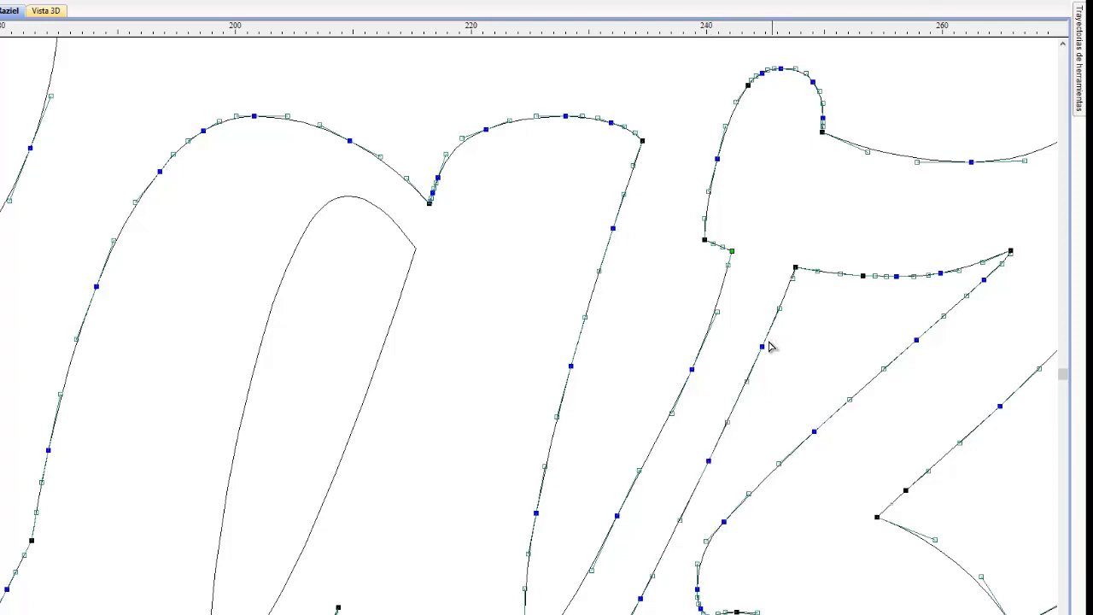
- Round the inner edge's upper end by pulling the curve handle below the z's corner outward about 1 mm
click(743, 262)
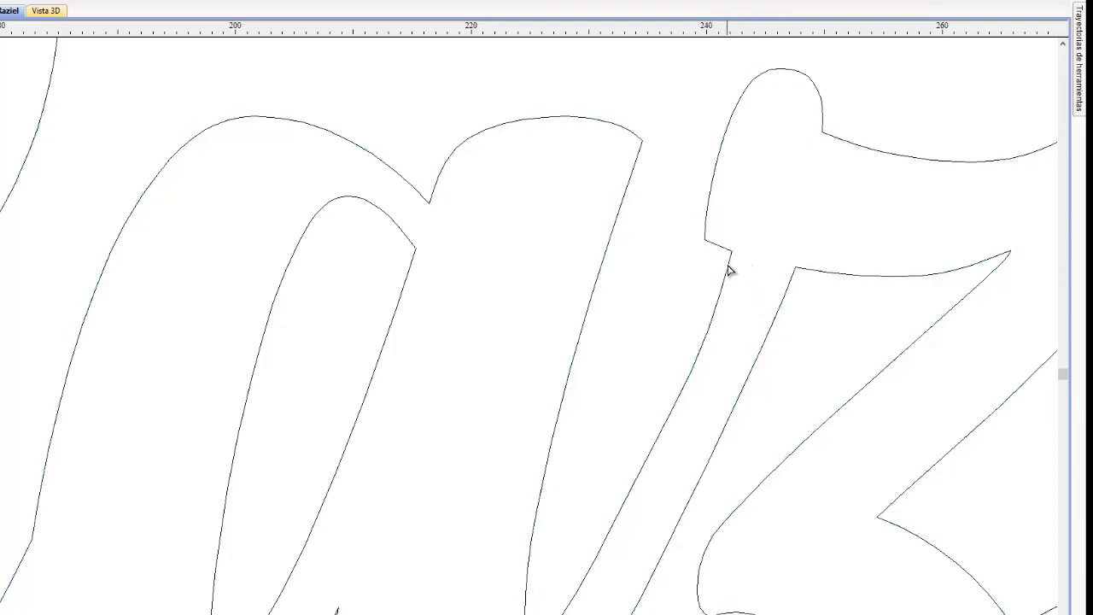
click(728, 270)
scroll(733, 273, up, 2)
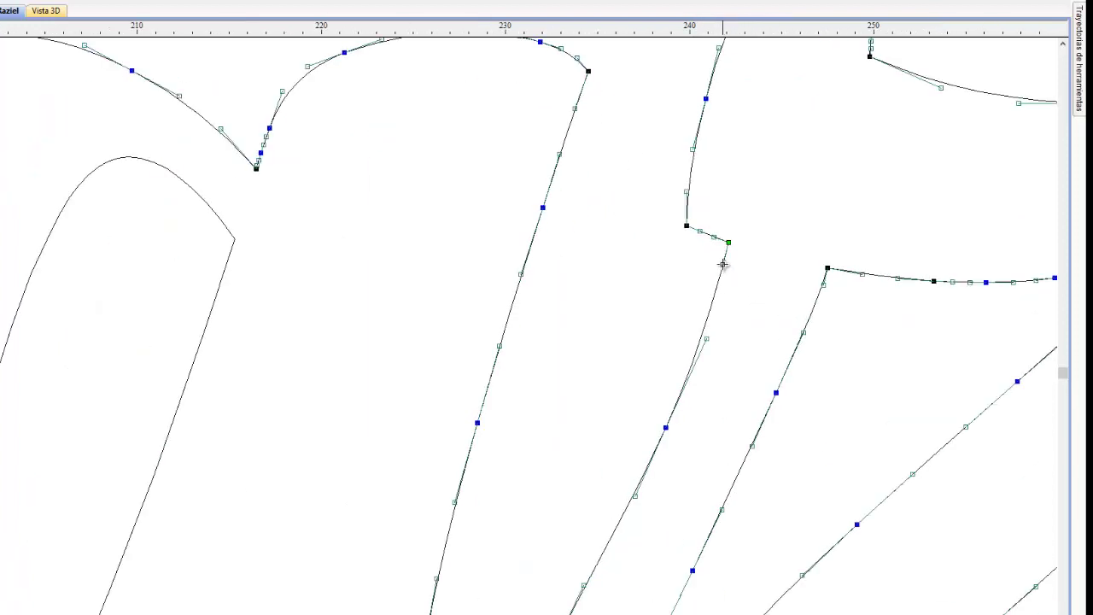
drag(722, 264, 732, 248)
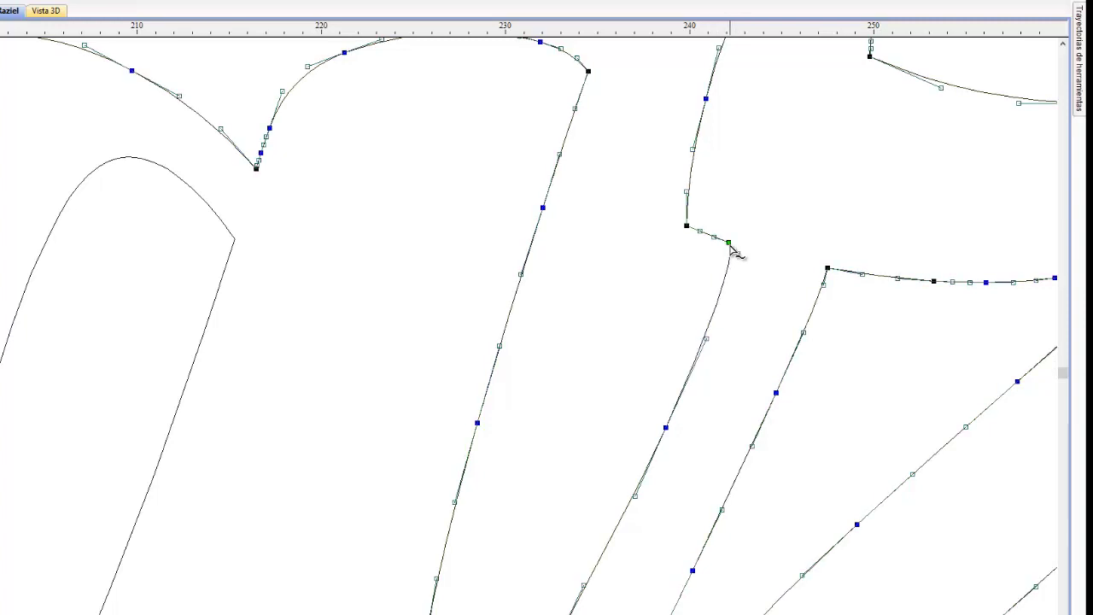
click(767, 322)
- Smooth the joining stroke between the a and z by adjusting an inner-edge curve handle and nudging one node on each edge
scroll(767, 336, down, 3)
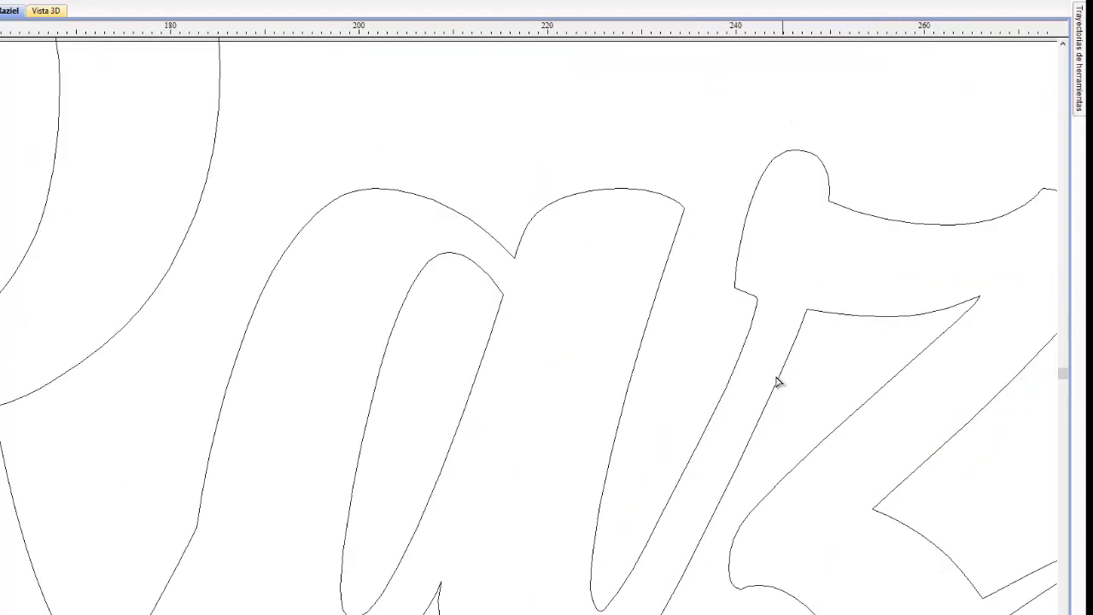
scroll(764, 374, down, 2)
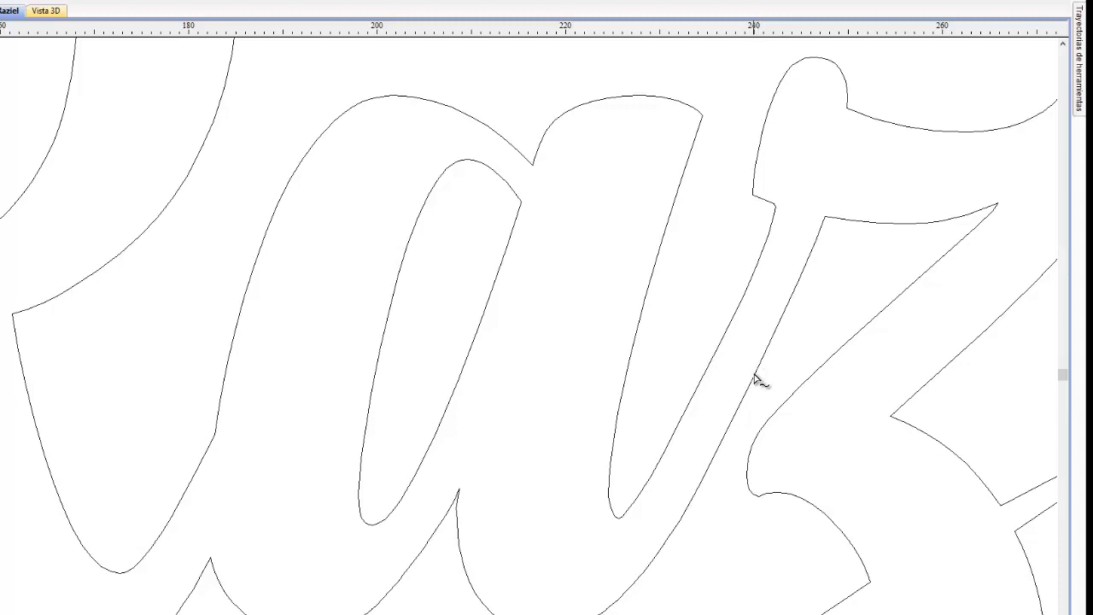
click(754, 381)
scroll(702, 383, up, 2)
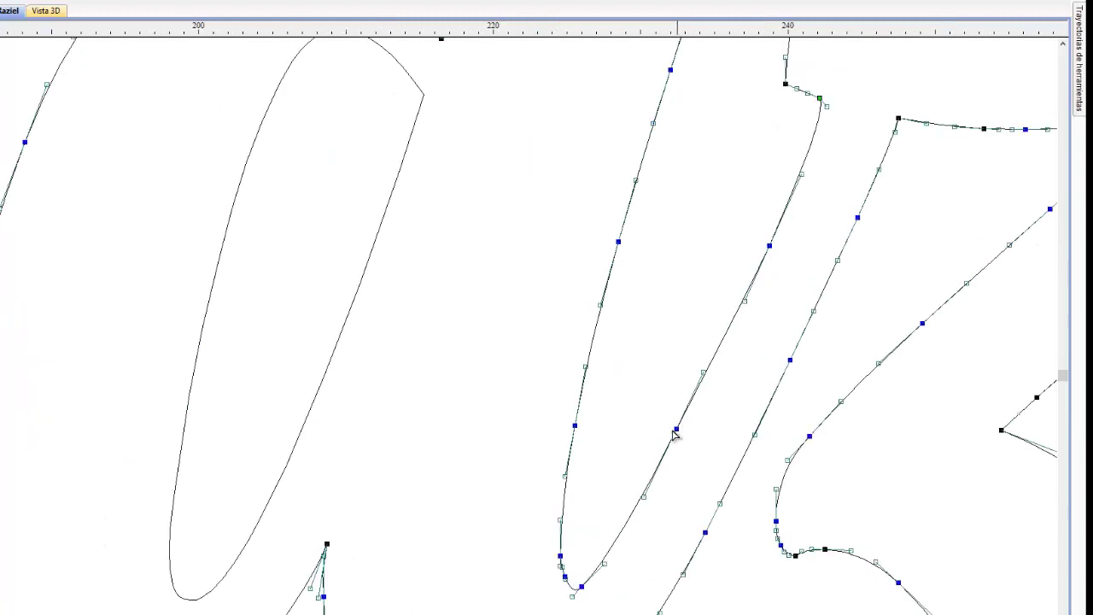
click(642, 497)
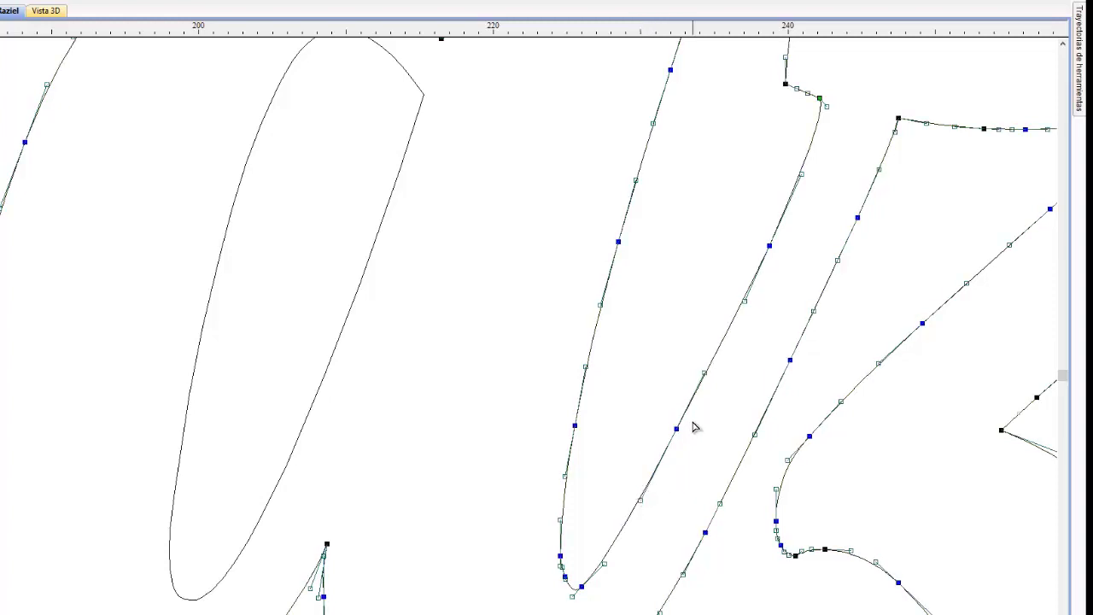
click(768, 242)
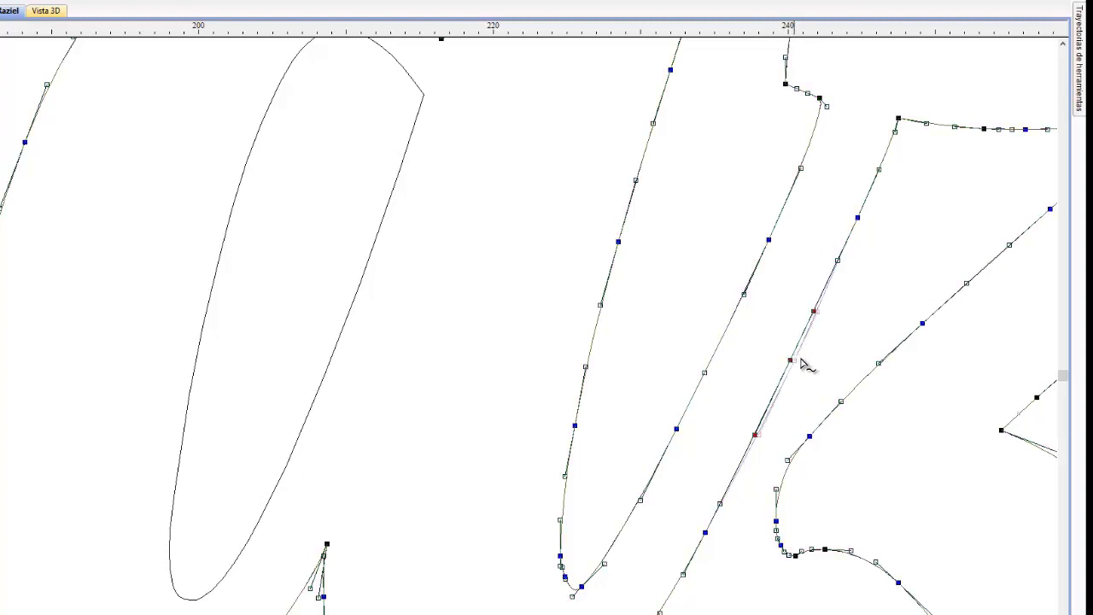
click(892, 314)
scroll(883, 333, down, 5)
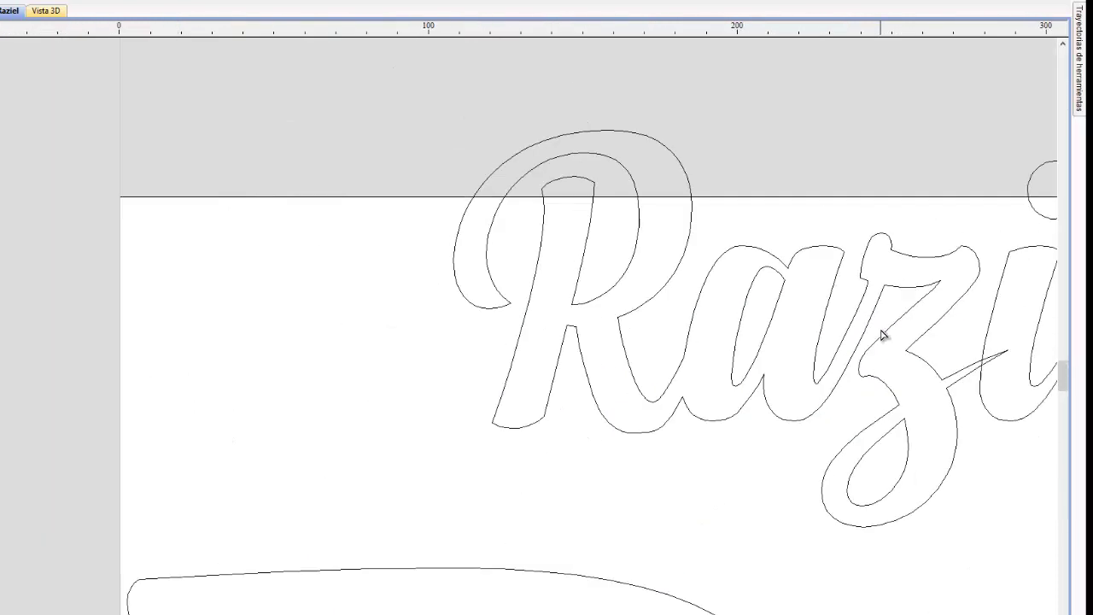
- Shift the lower inner-edge node of the joining stroke about 0.6 mm along the edge and insert a node between it and the gap's bottom
scroll(864, 338, up, 2)
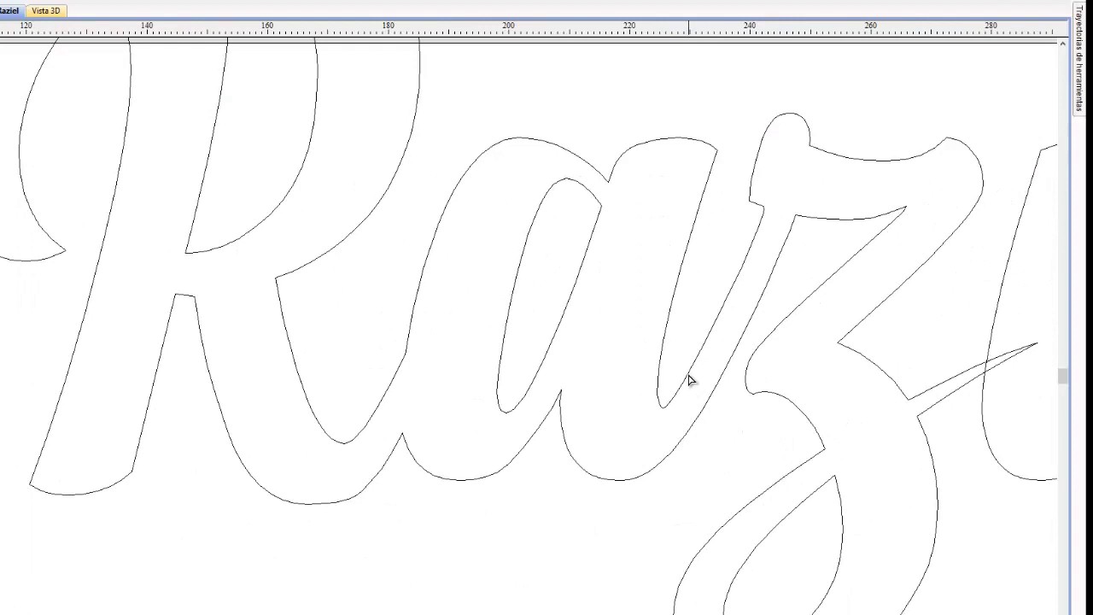
click(688, 379)
scroll(689, 382, up, 4)
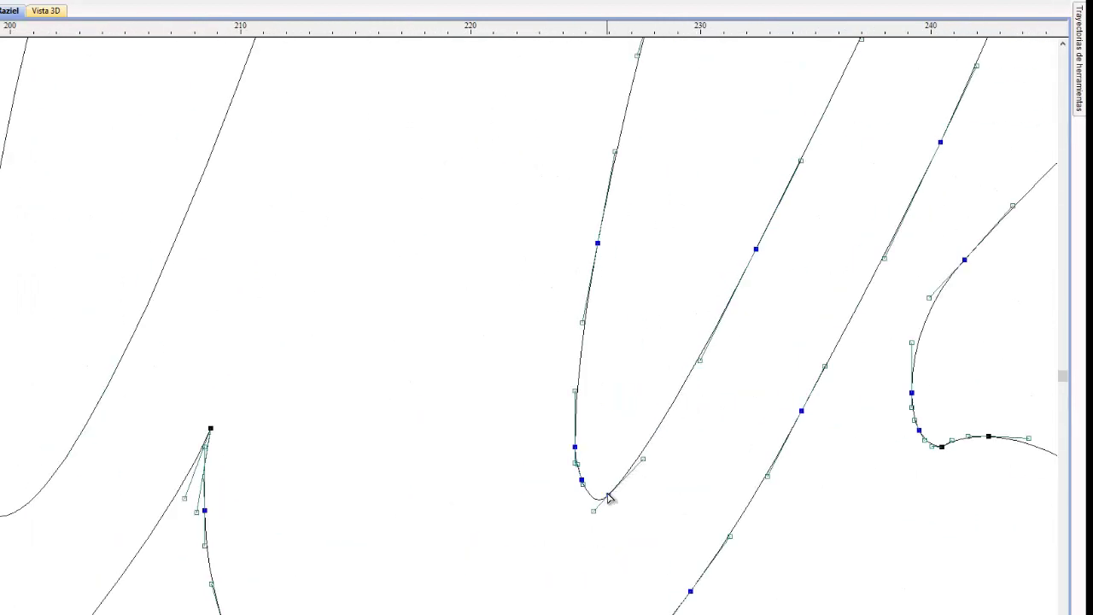
double_click(755, 248)
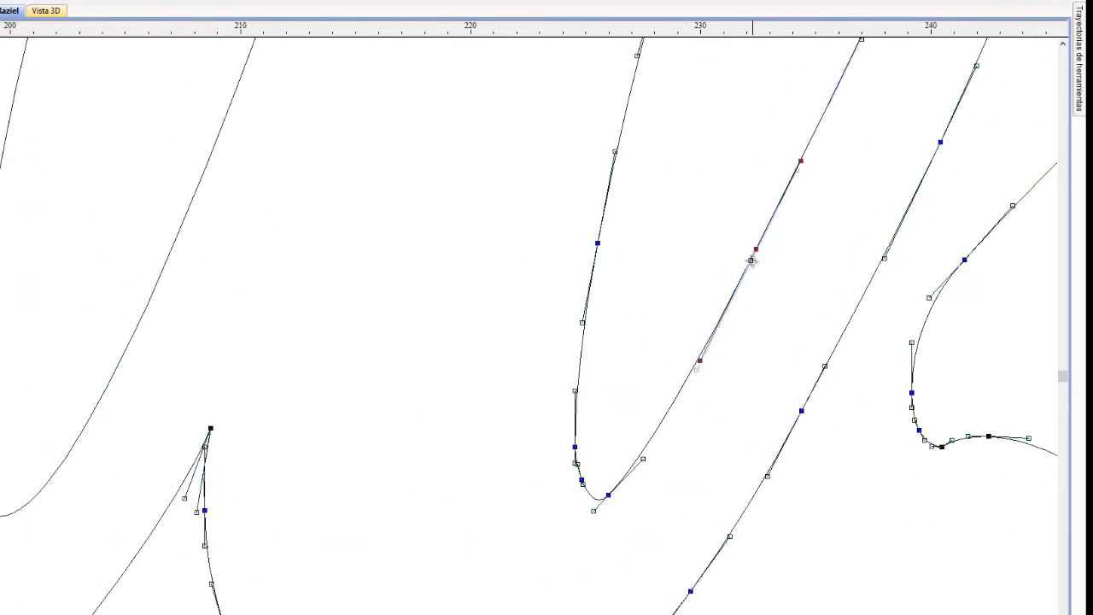
double_click(684, 386)
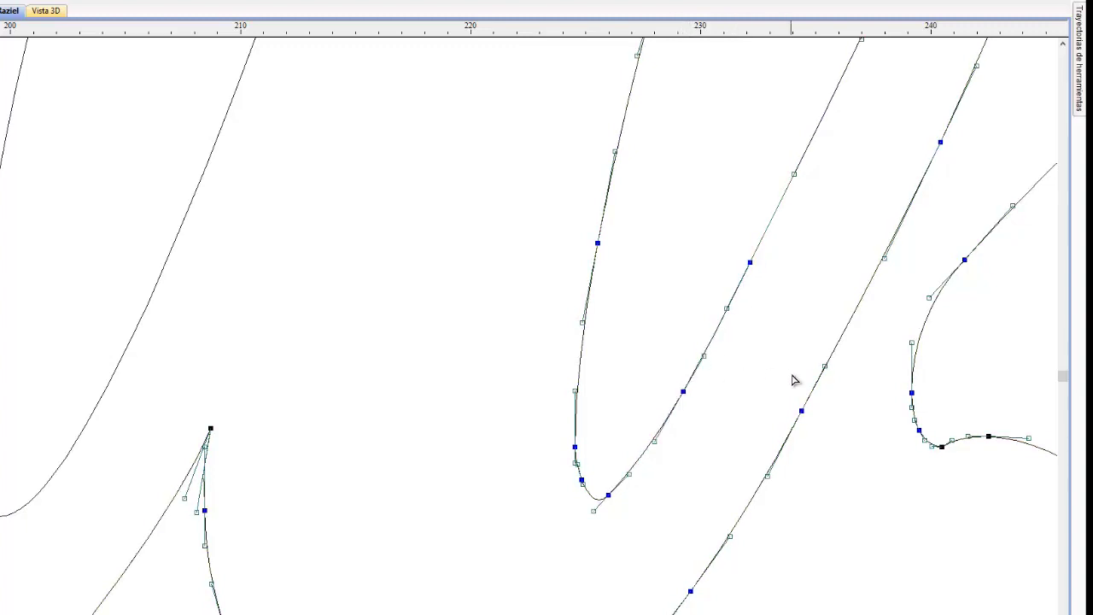
click(839, 423)
scroll(839, 423, down, 8)
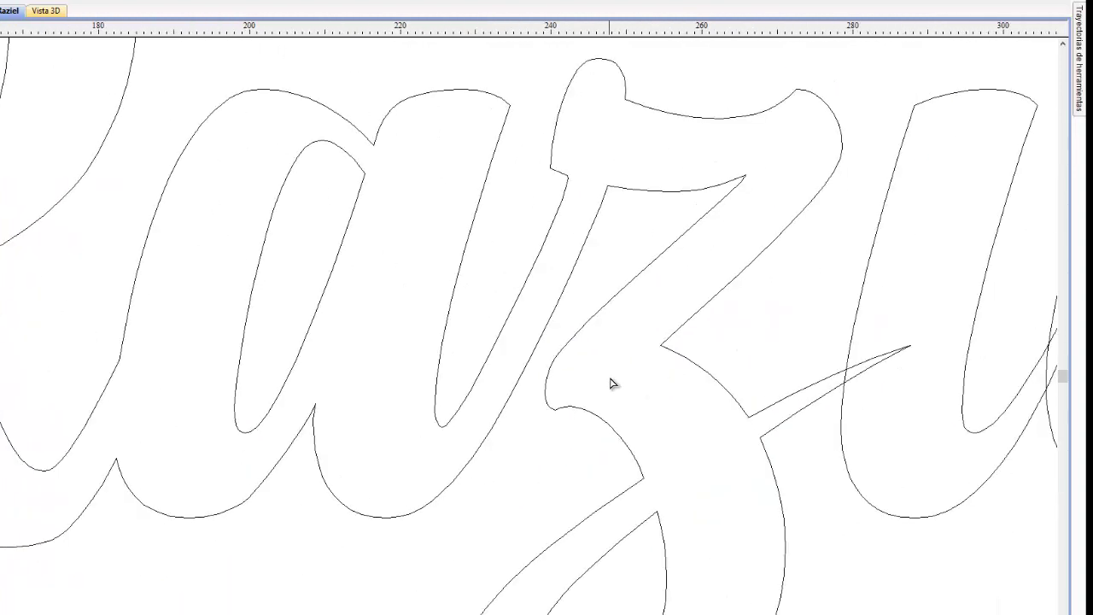
- Insert a node on the lower edge of the z's exit stroke, pull it down about 2 mm and adjust the curve handle near the corner
scroll(743, 333, up, 5)
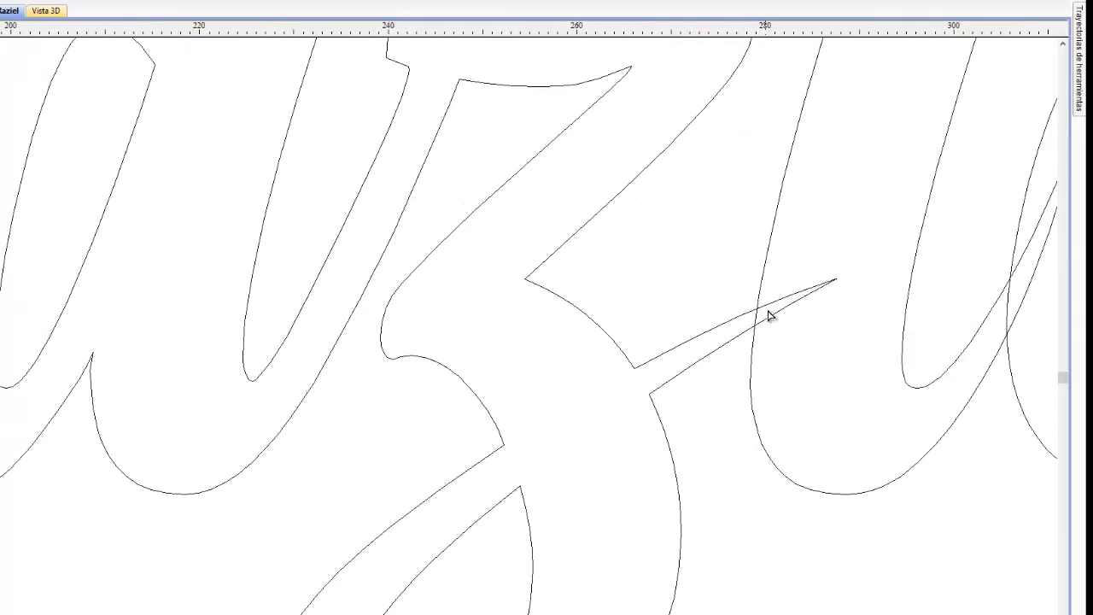
click(774, 309)
scroll(775, 309, up, 4)
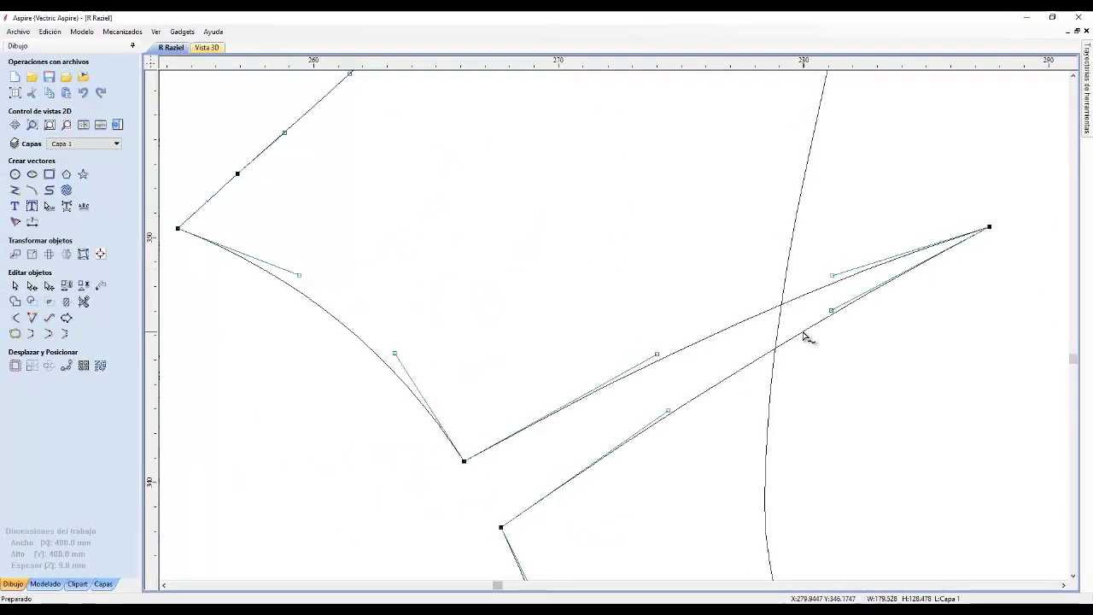
drag(791, 336, 811, 380)
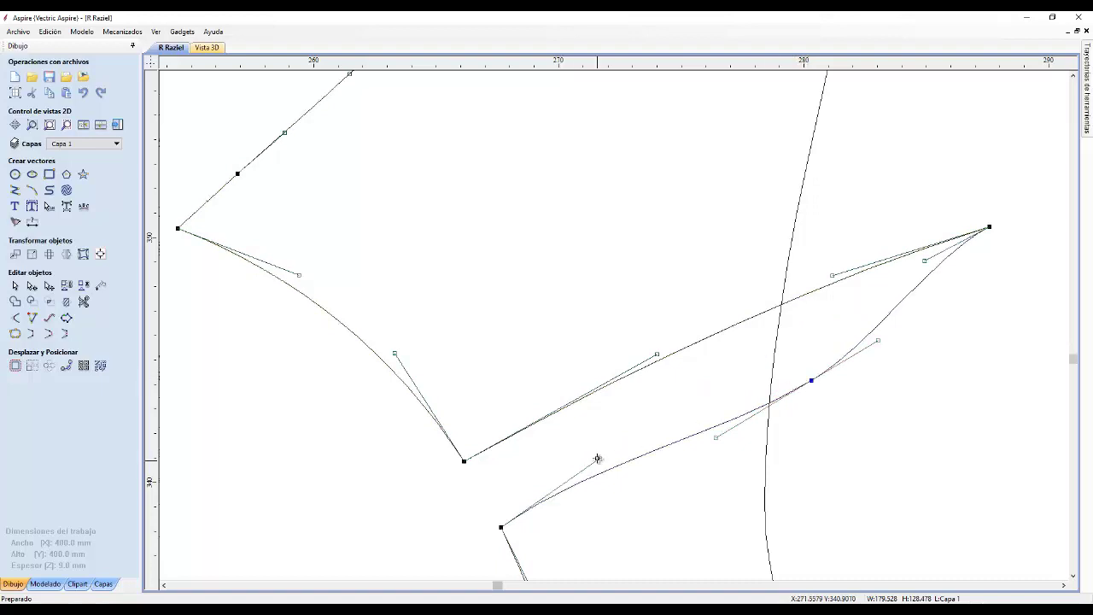
key(Escape)
click(598, 474)
drag(601, 460, 604, 458)
scroll(508, 512, down, 3)
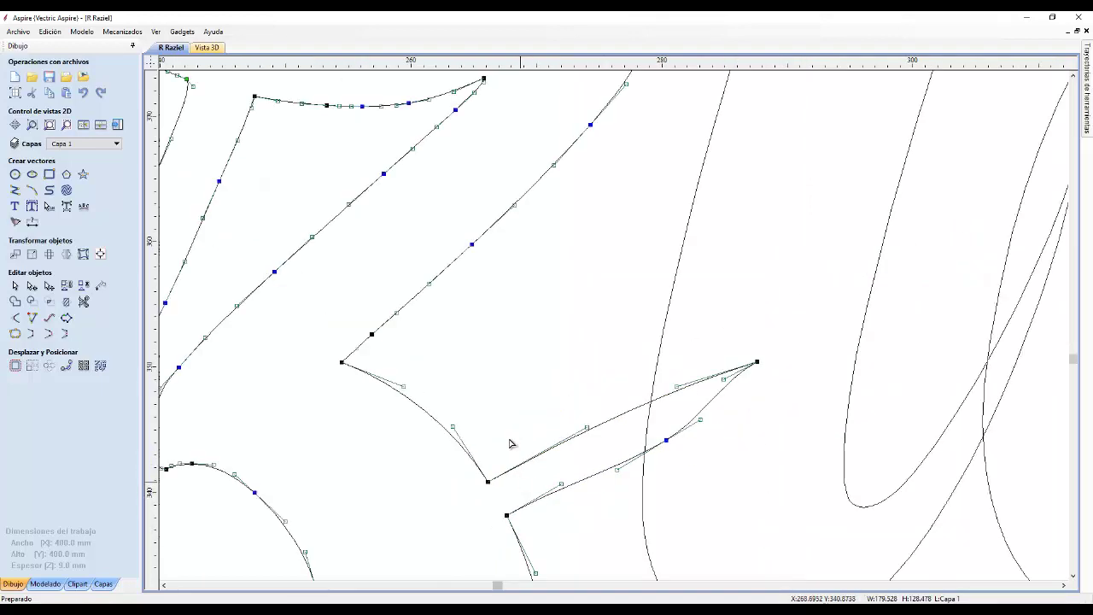
- Thicken the z's exit stroke by moving its lower corner node about 2.7 mm and the inserted node about 2.5 mm down and outward
middle_drag(512, 441, 487, 402)
scroll(499, 481, down, 1)
middle_drag(499, 480, 474, 390)
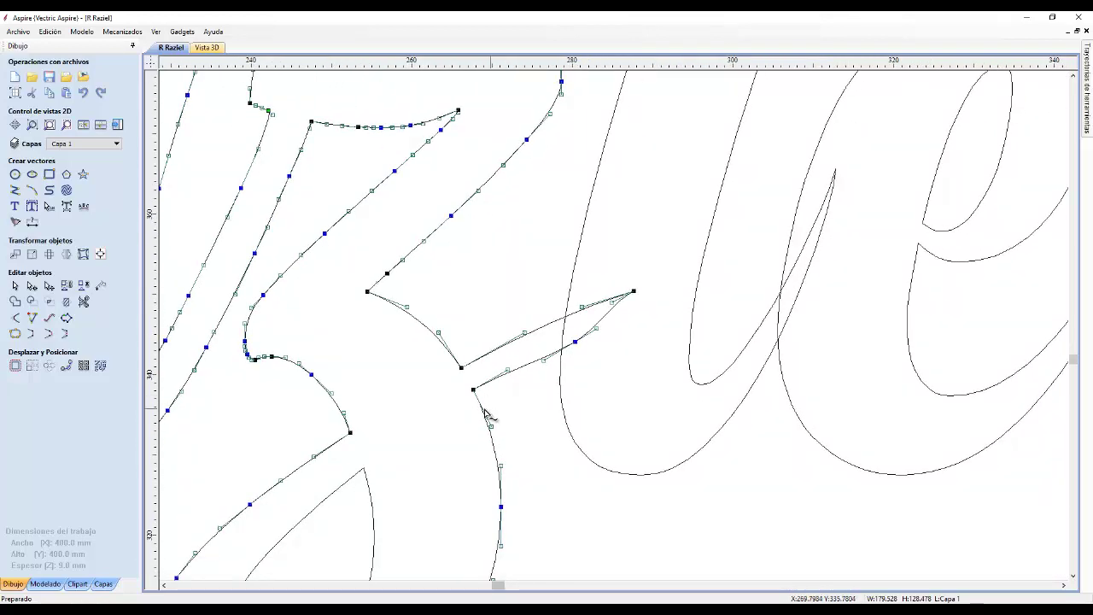
drag(474, 392, 483, 409)
drag(576, 342, 595, 350)
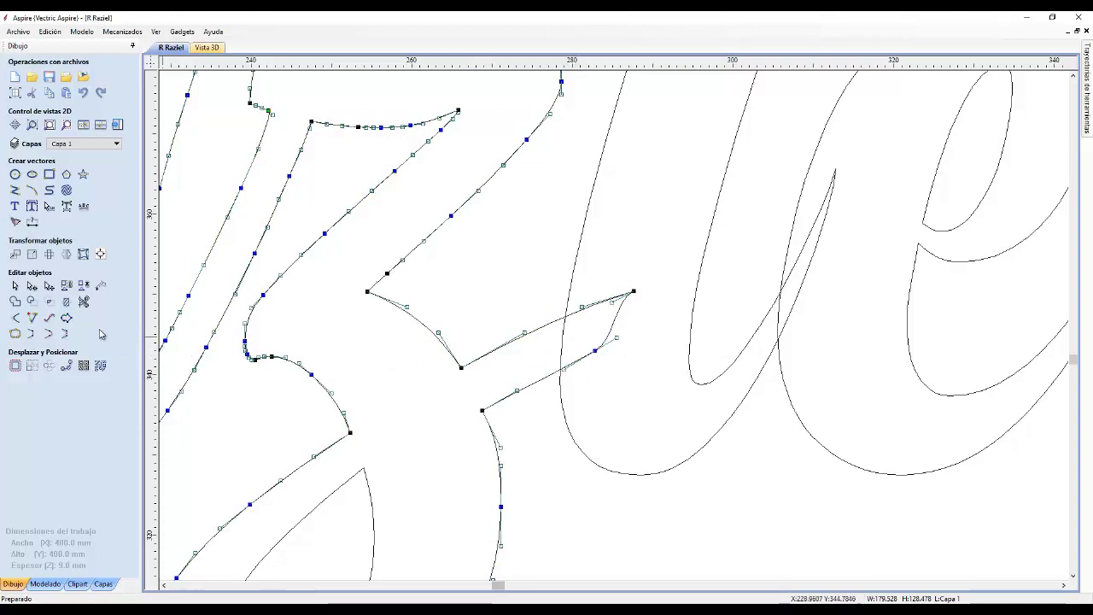
- Trim the overlapping segments where the z's exit stroke crosses the i and rejoin the outlines
click(82, 302)
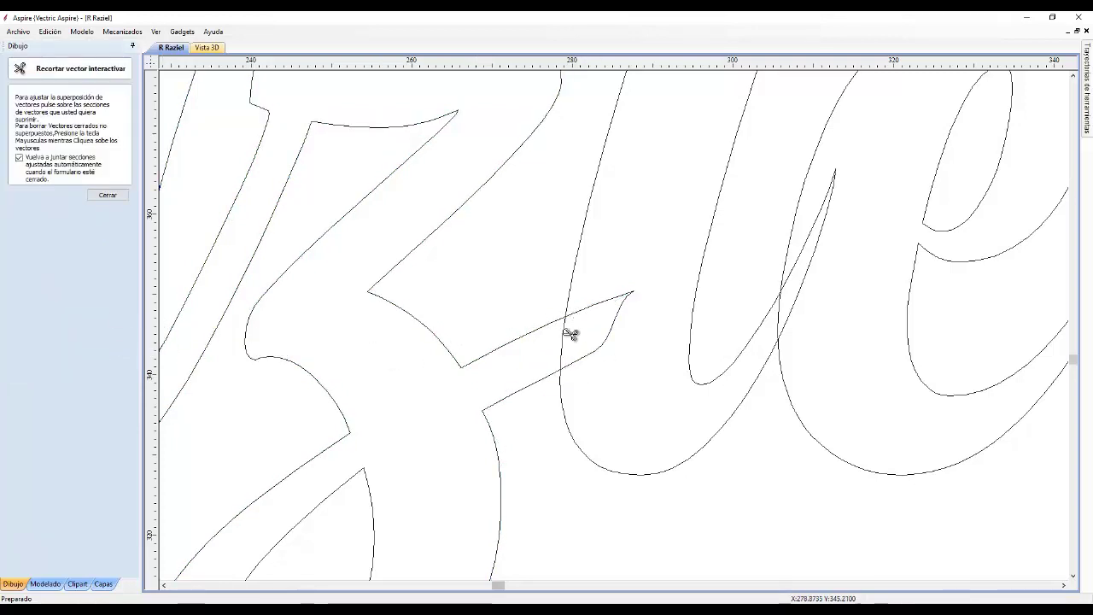
click(566, 333)
click(594, 309)
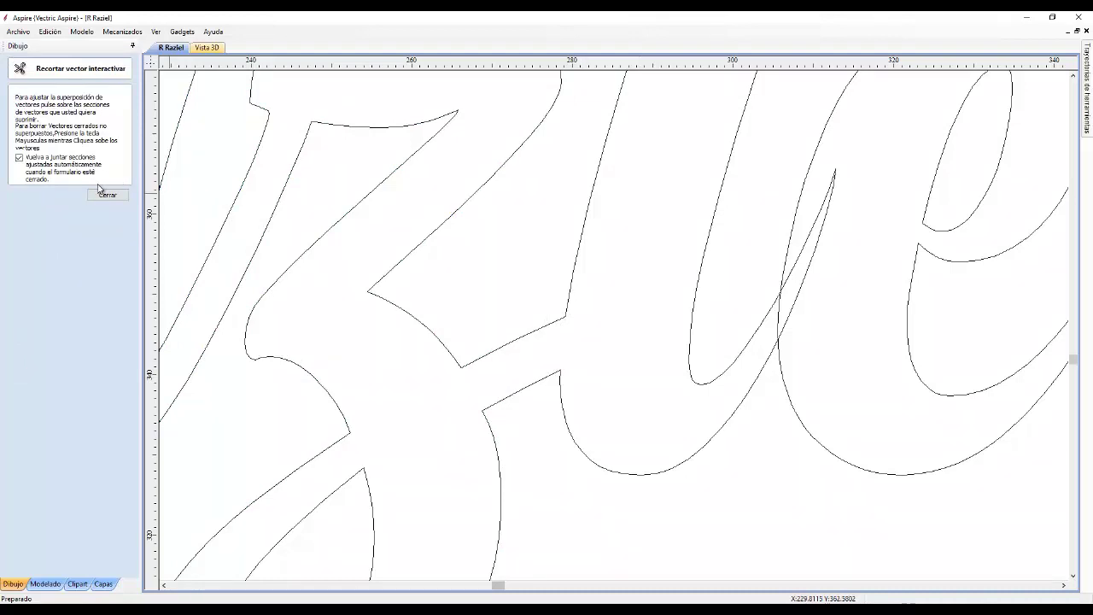
click(102, 193)
scroll(606, 335, down, 2)
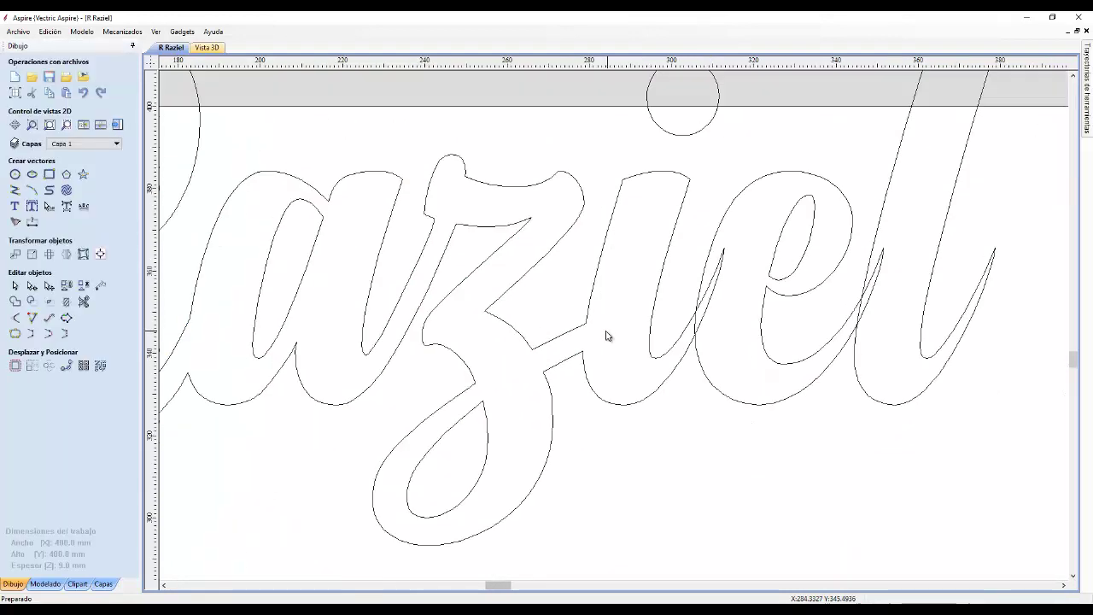
scroll(606, 334, down, 3)
scroll(569, 352, up, 3)
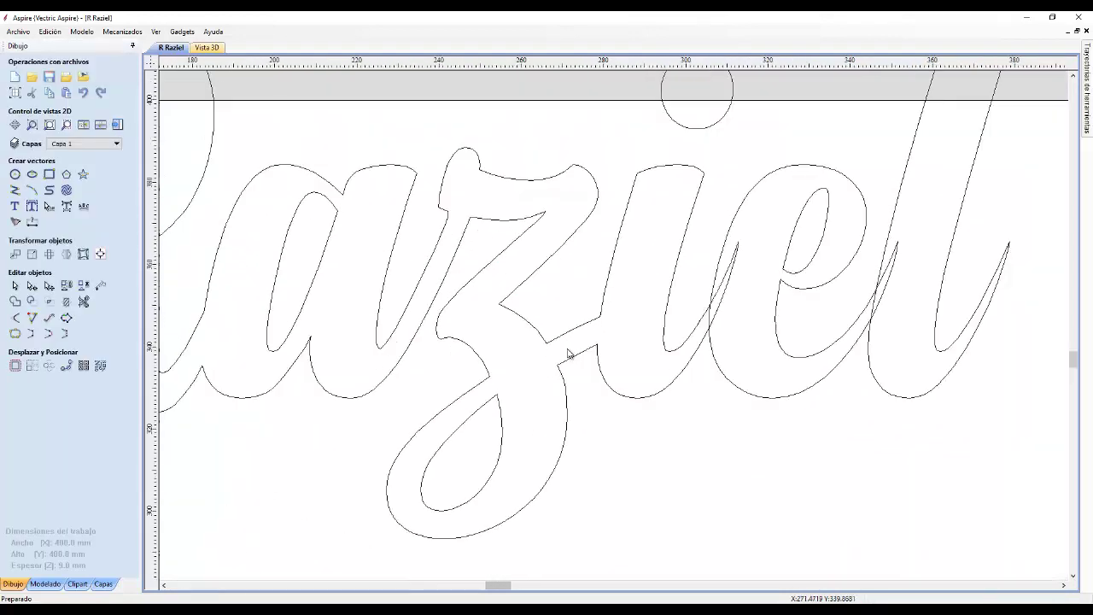
- Thicken the z's descender by lowering the inner loop's top corner about 1 mm and reshaping the loop's upper edge
scroll(568, 351, up, 2)
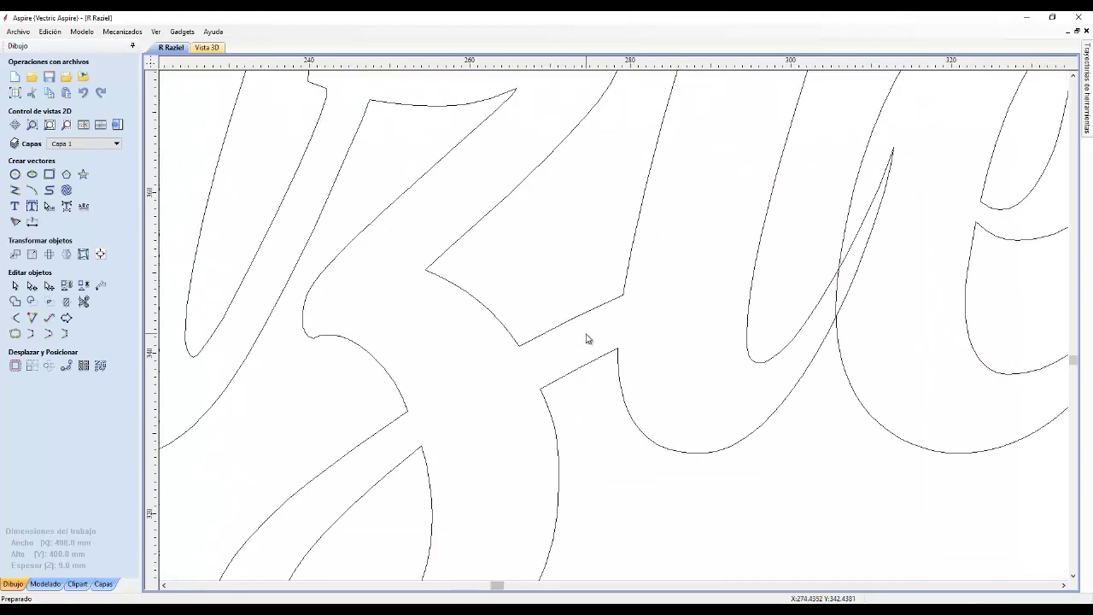
click(415, 452)
scroll(414, 453, up, 2)
double_click(416, 456)
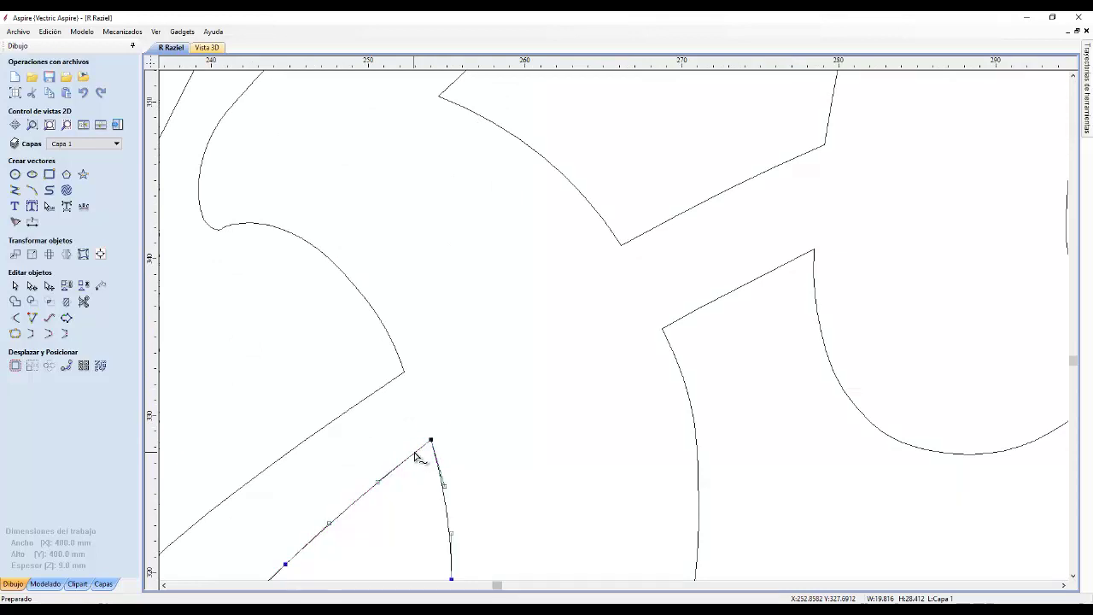
scroll(432, 439, down, 2)
middle_drag(449, 452, 458, 371)
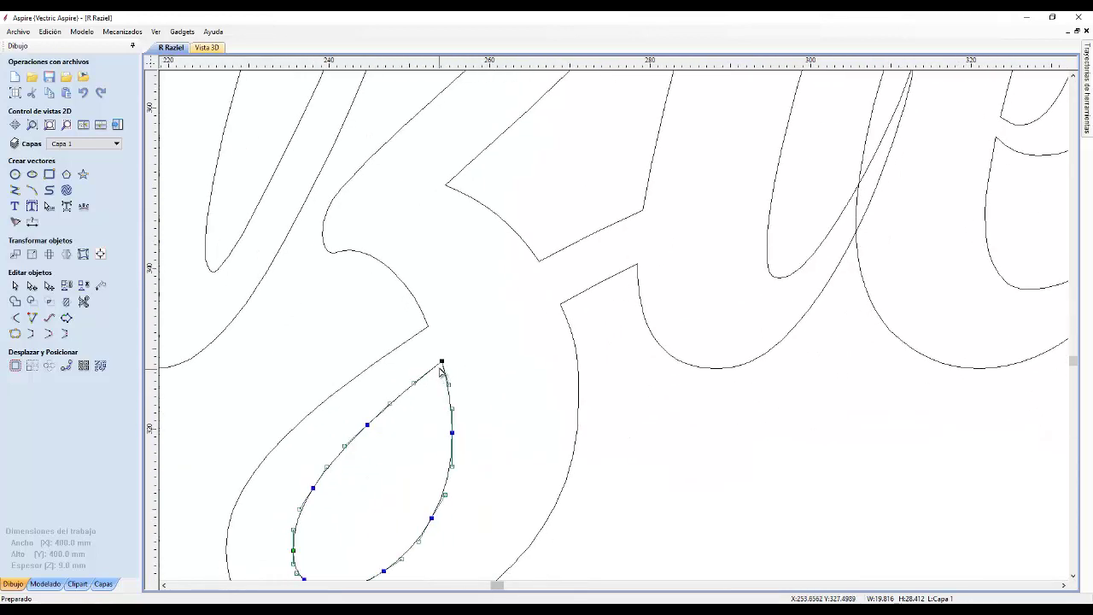
drag(441, 363, 444, 370)
drag(367, 424, 399, 402)
click(479, 373)
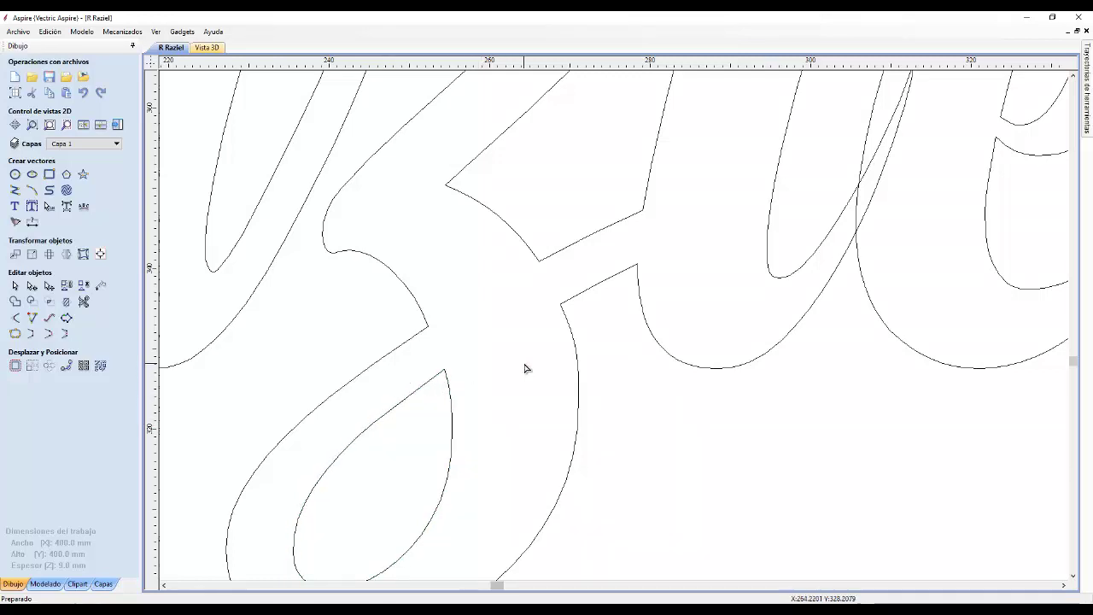
- Move the dot of the i straight down about 11 mm to overlap the top of its stem
scroll(555, 363, down, 2)
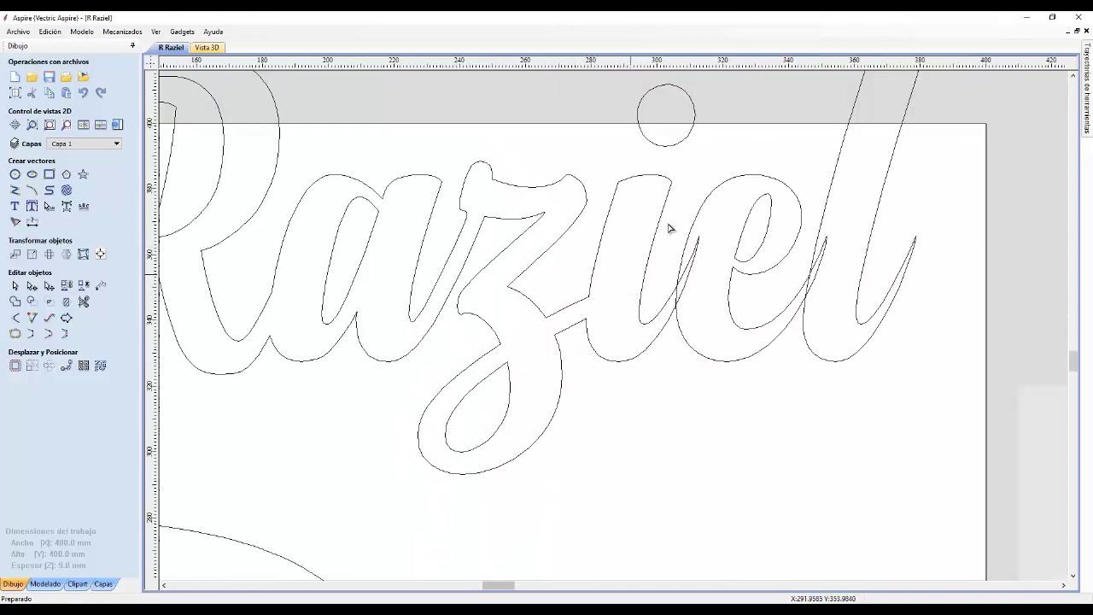
click(681, 145)
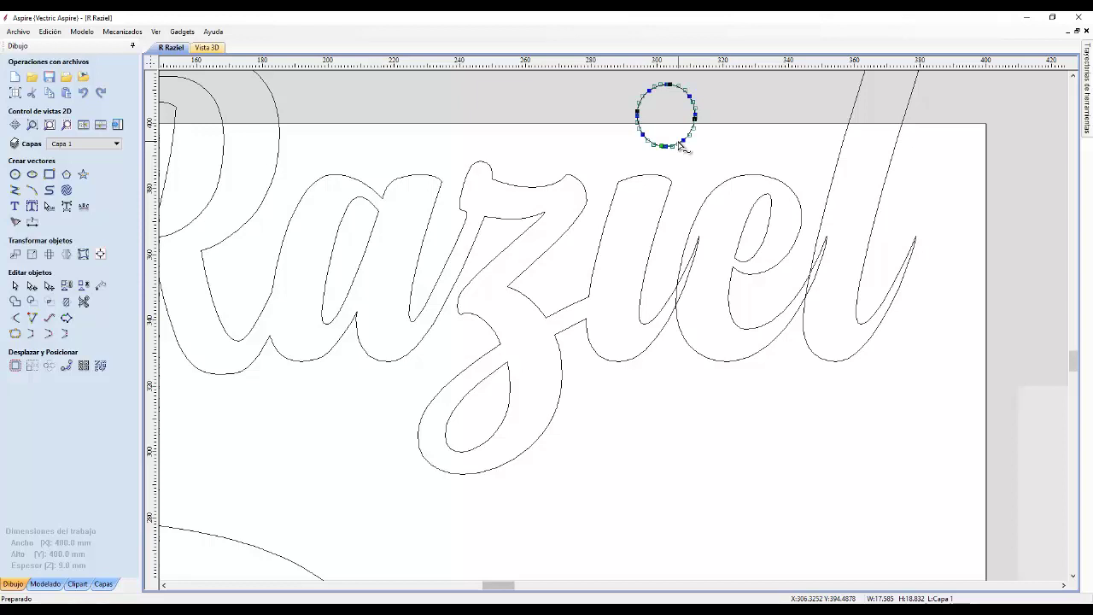
key(n)
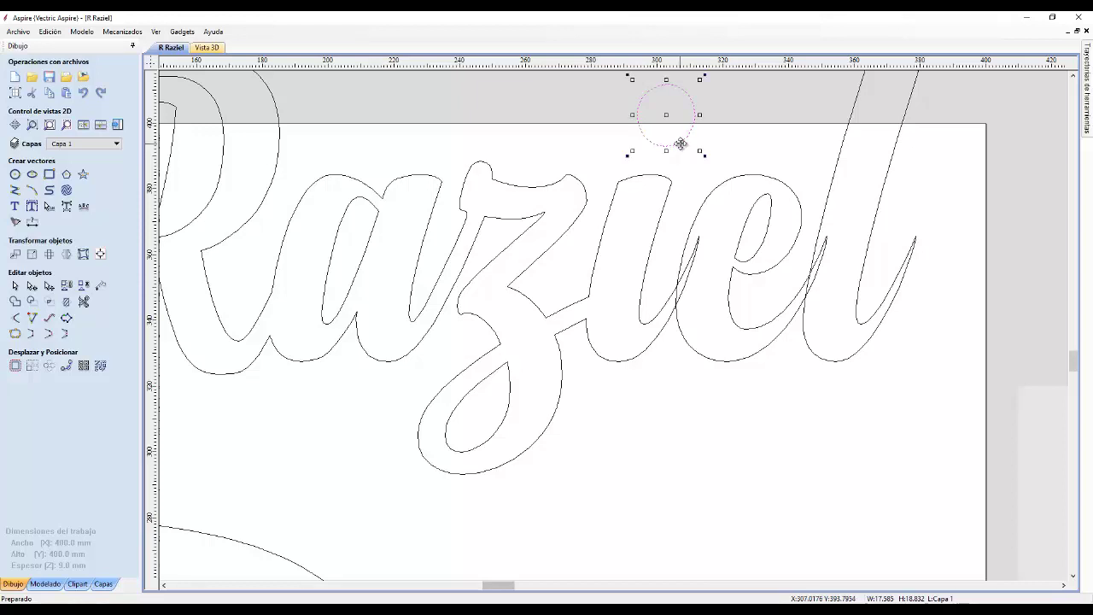
click(680, 131)
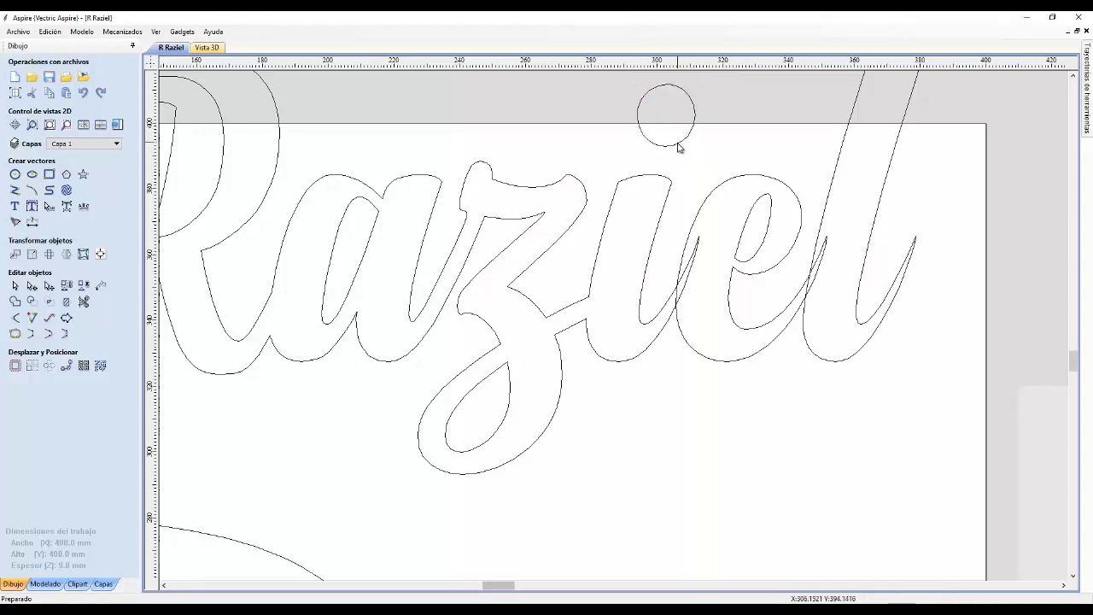
click(678, 146)
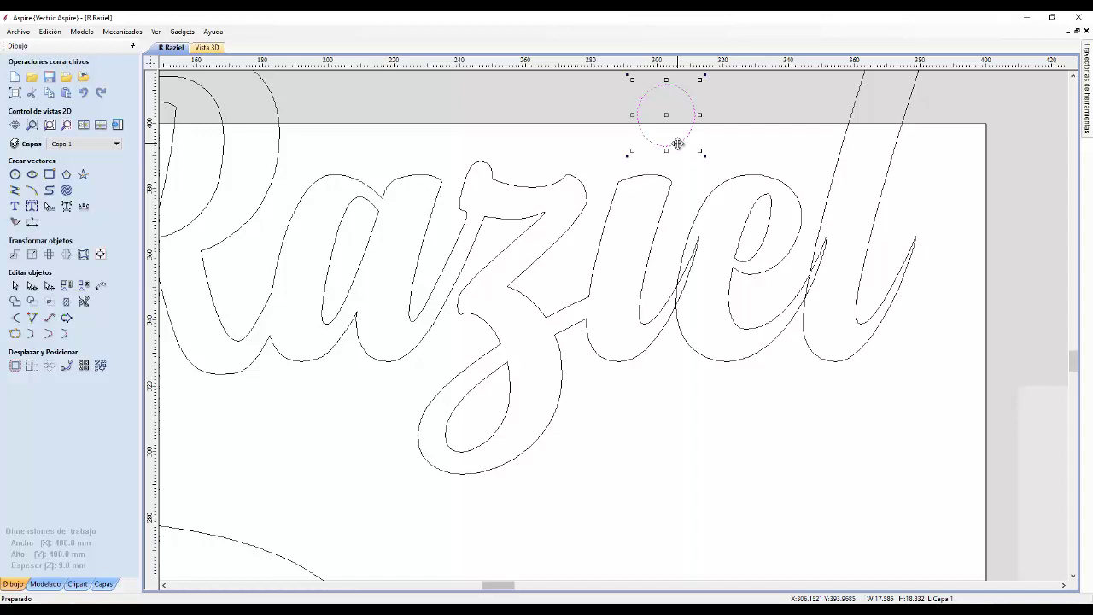
mouse_move(678, 145)
mouse_down()
mouse_move(685, 166)
mouse_move(666, 171)
mouse_move(700, 158)
mouse_move(668, 173)
mouse_move(690, 181)
mouse_move(678, 175)
mouse_move(688, 143)
mouse_move(686, 184)
mouse_move(685, 147)
mouse_up()
drag(678, 141, 665, 179)
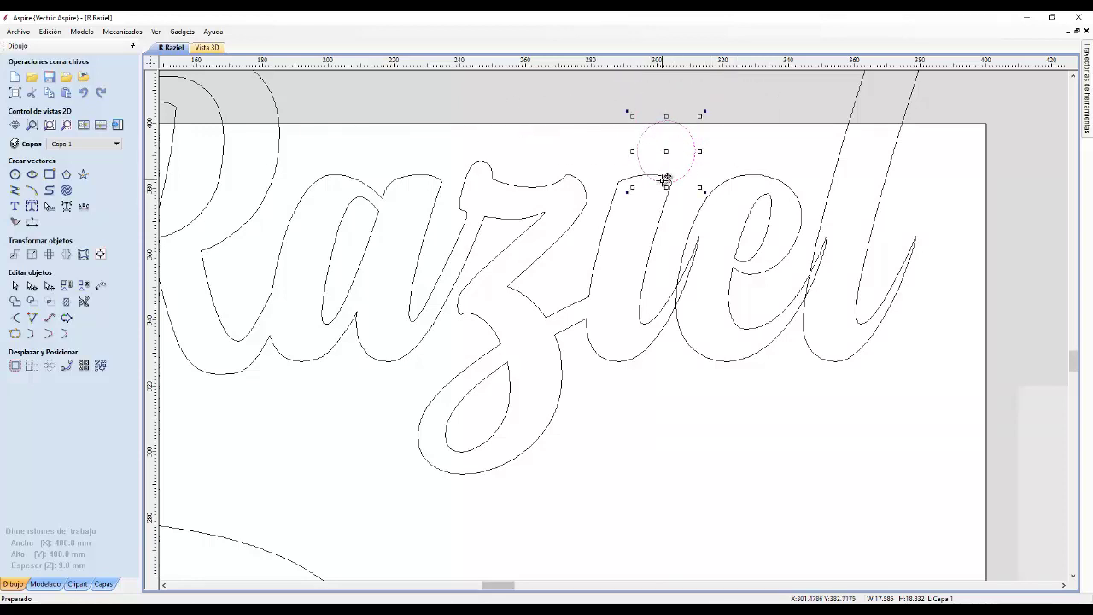
- Trim the overlapping segments between the i's dot and stem, the i and e, and the e and l, rejoining the outlines
click(84, 301)
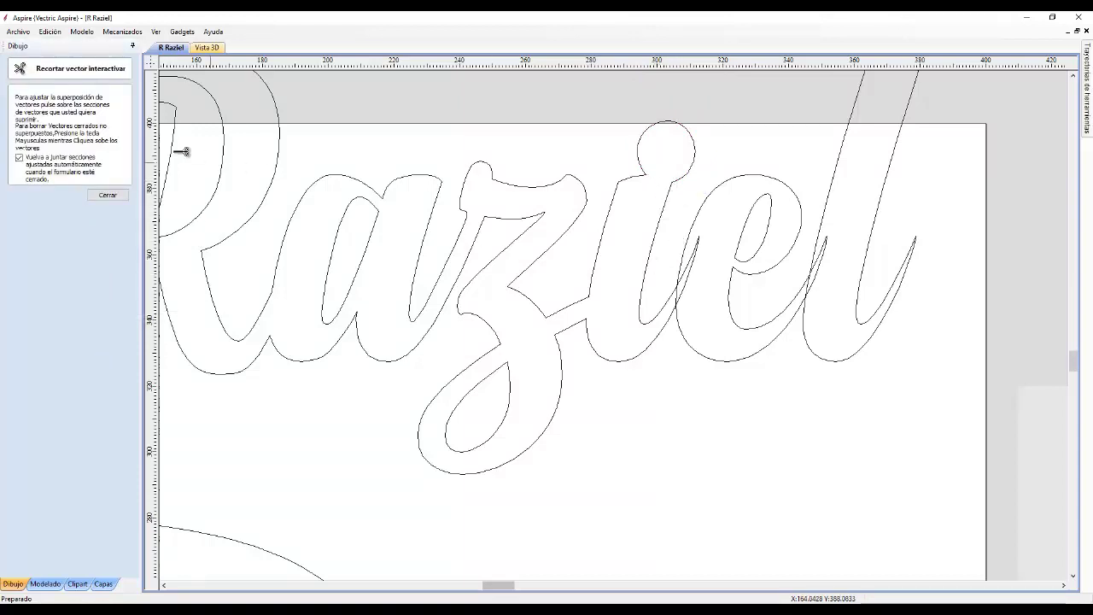
scroll(649, 325, up, 2)
click(708, 241)
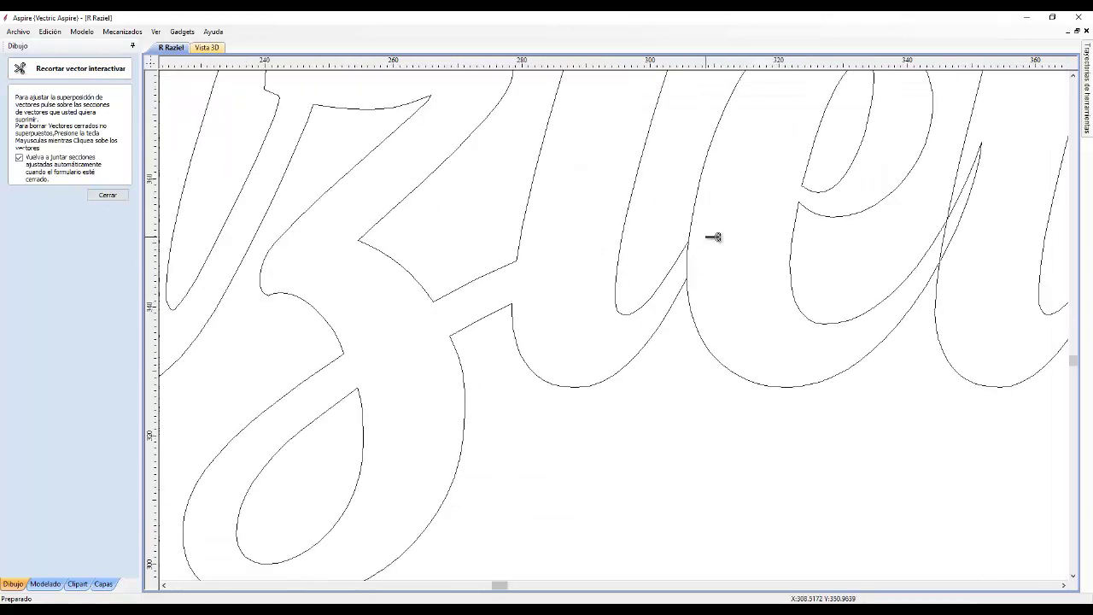
click(967, 218)
click(949, 243)
scroll(952, 244, down, 5)
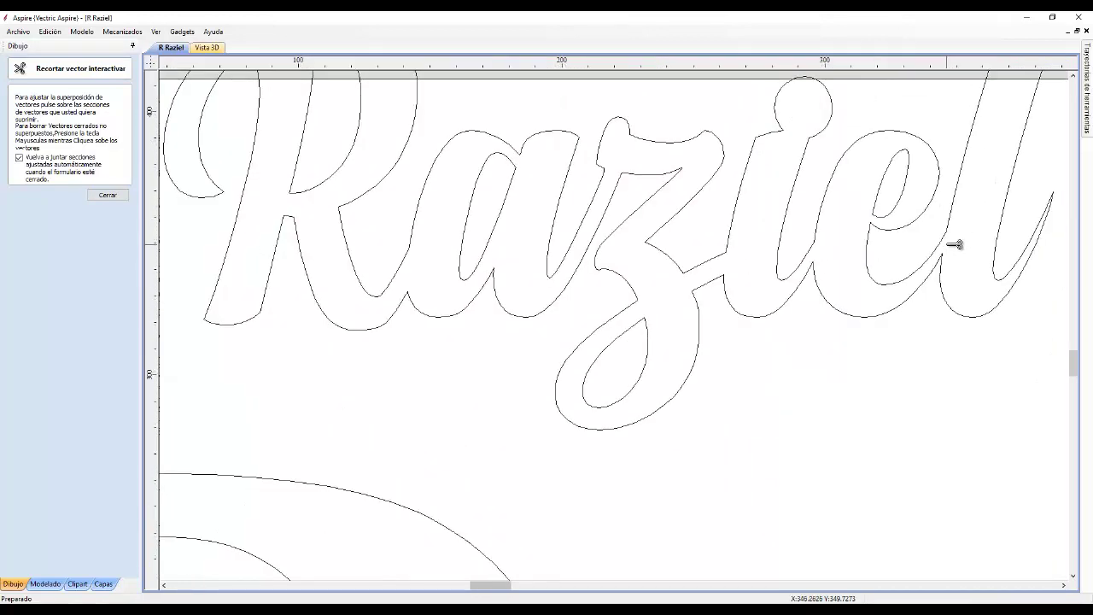
key(Escape)
scroll(829, 256, up, 6)
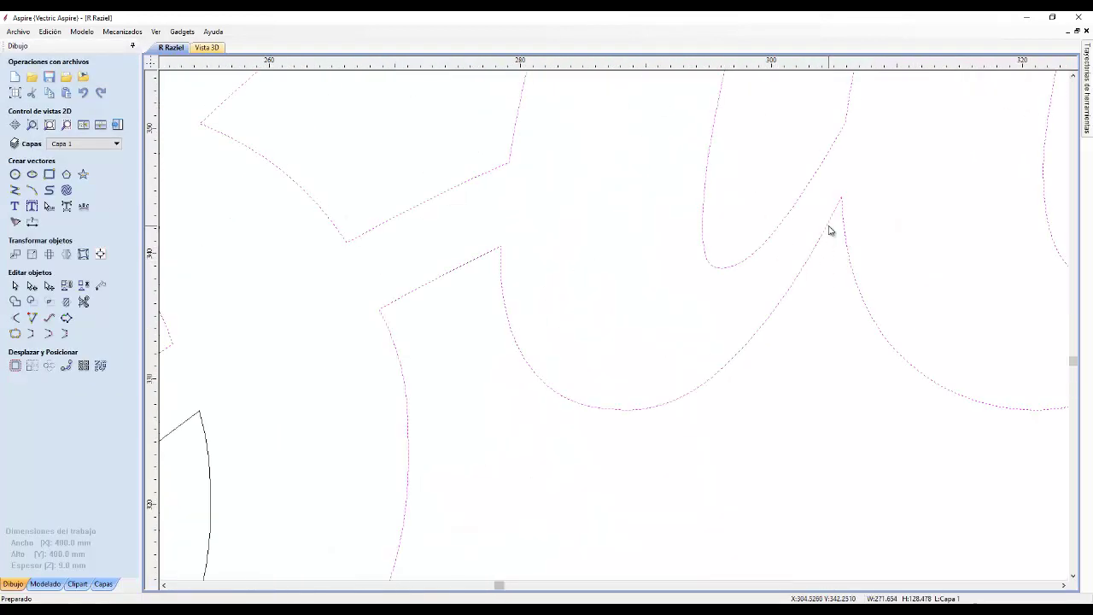
- Thicken the i–e join by lowering the notch corner about 2.5 mm, removing the surplus nodes and shifting the i's bottom curve slightly outward
key(n)
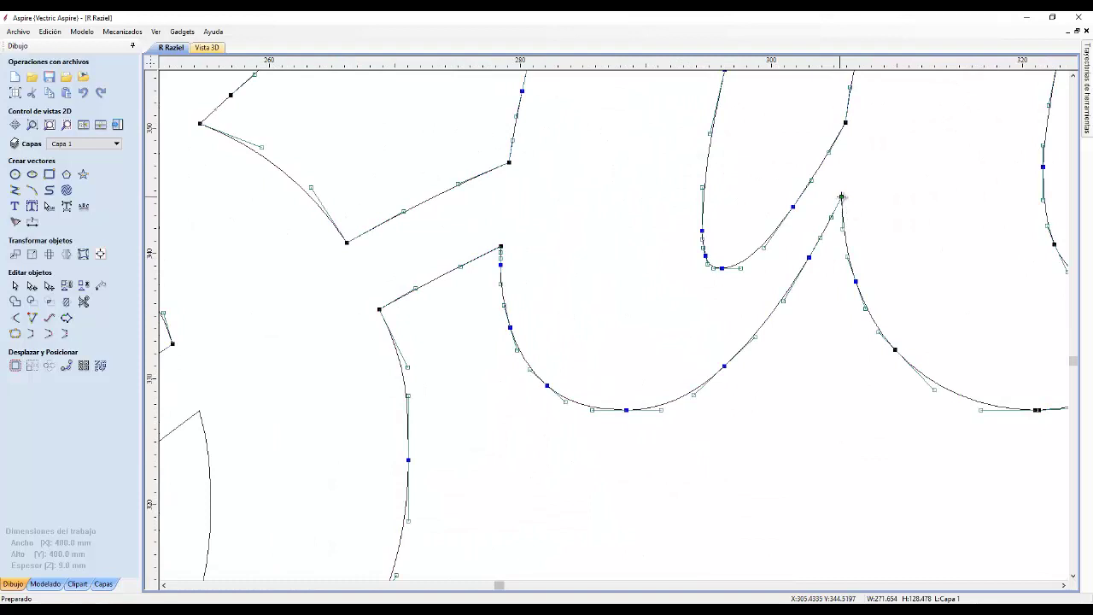
drag(841, 202, 844, 229)
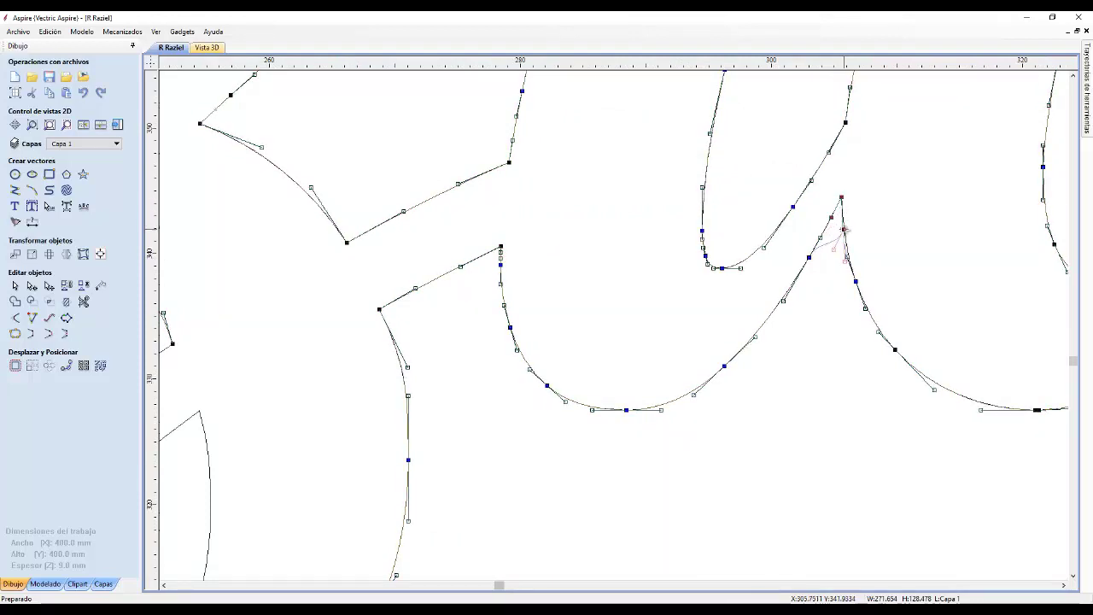
key(Delete)
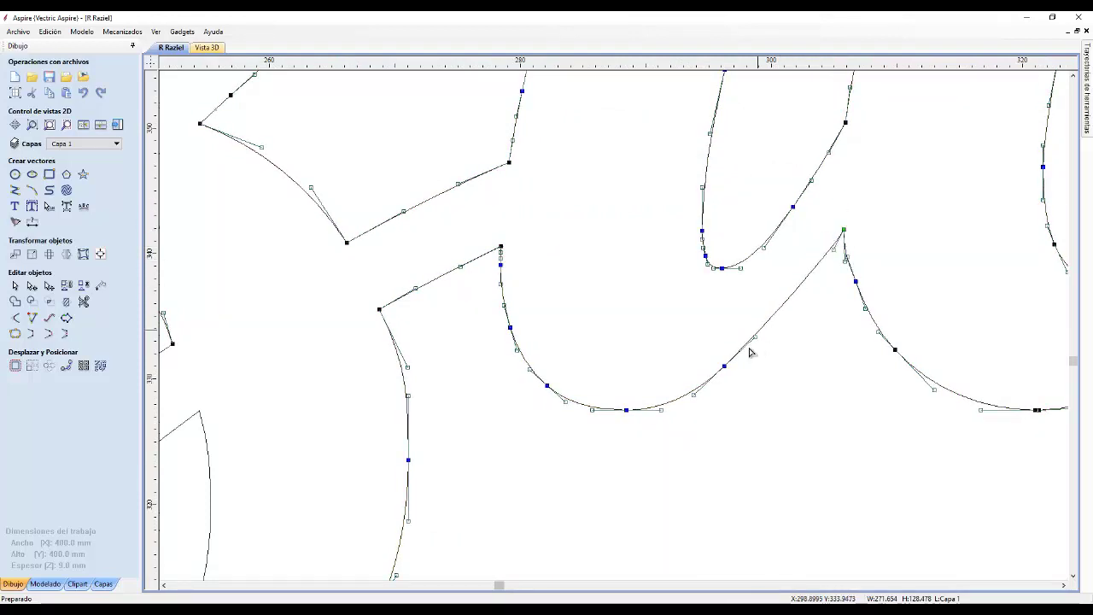
drag(725, 366, 736, 376)
drag(626, 410, 632, 416)
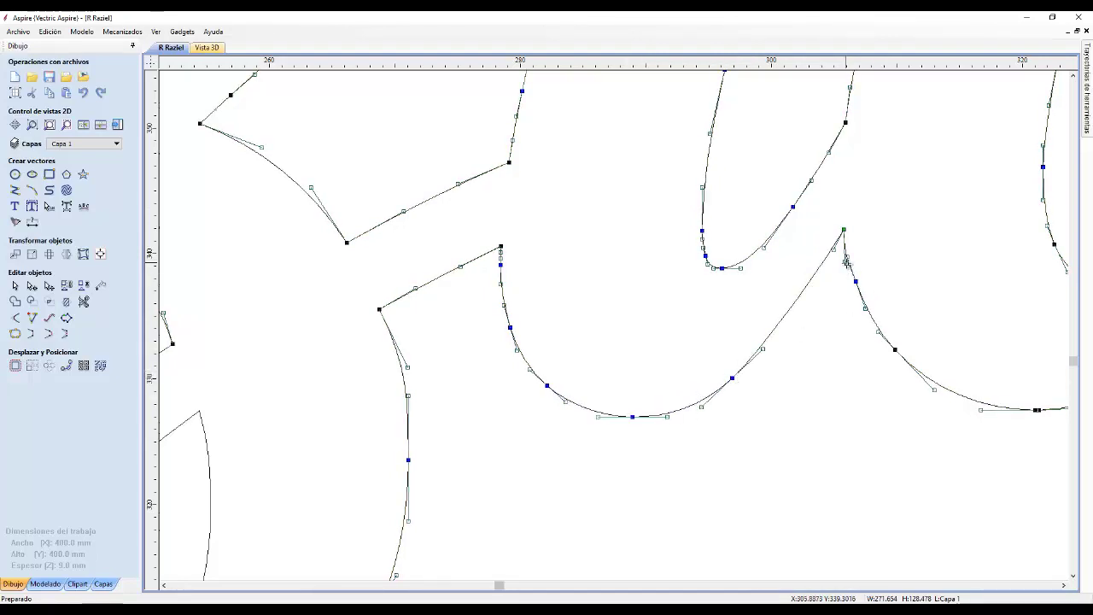
- Smooth the e's outline just below the i–e notch by adjusting the notch corner's curve handle outward
scroll(947, 285, up, 3)
scroll(951, 288, down, 4)
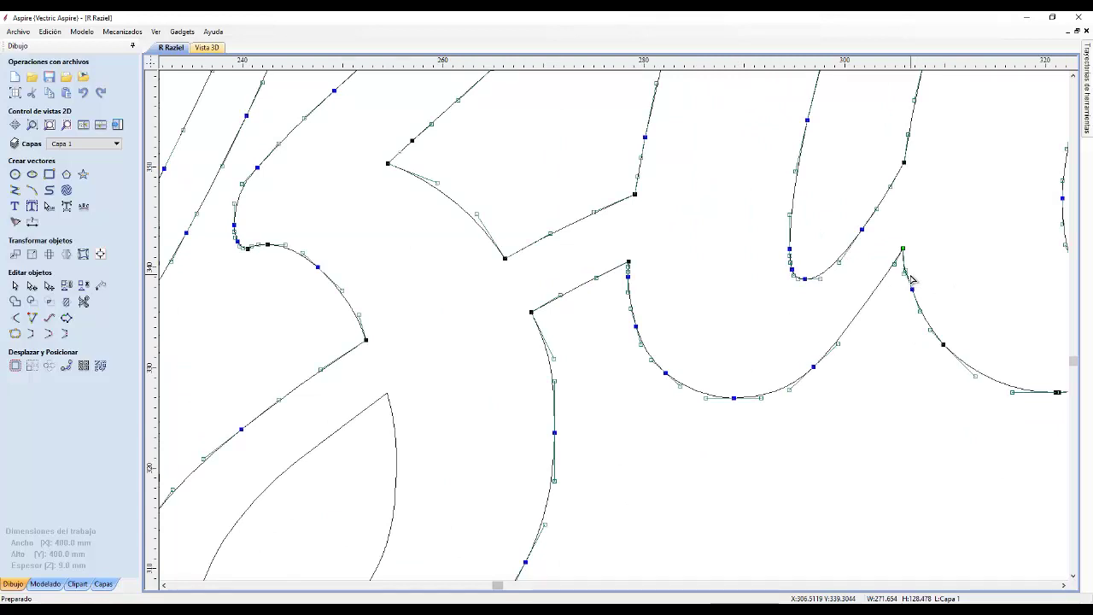
scroll(911, 281, up, 4)
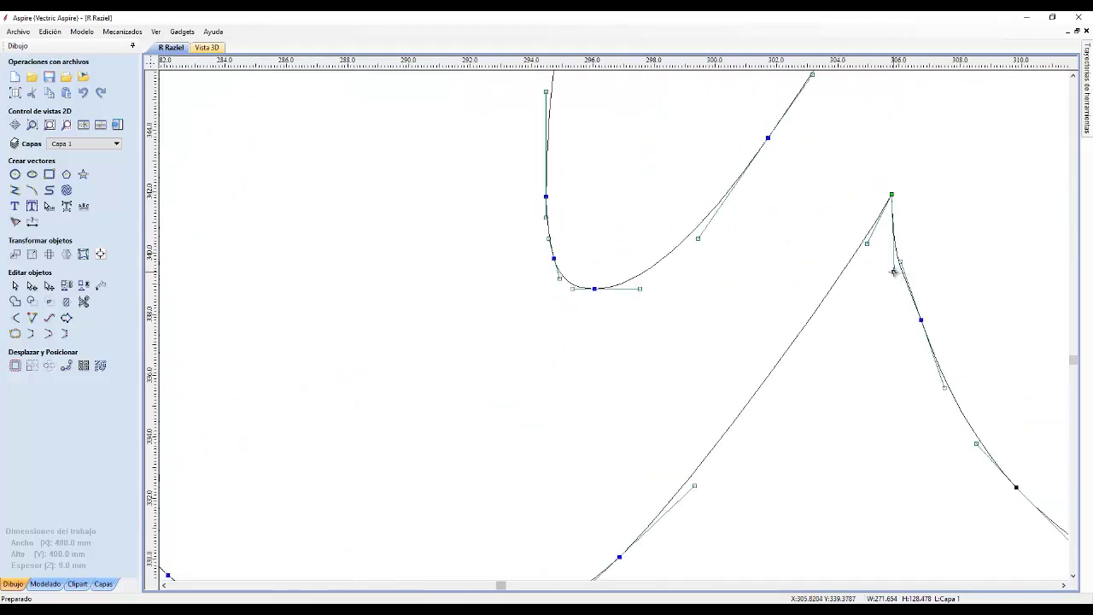
drag(893, 272, 914, 286)
scroll(959, 295, down, 7)
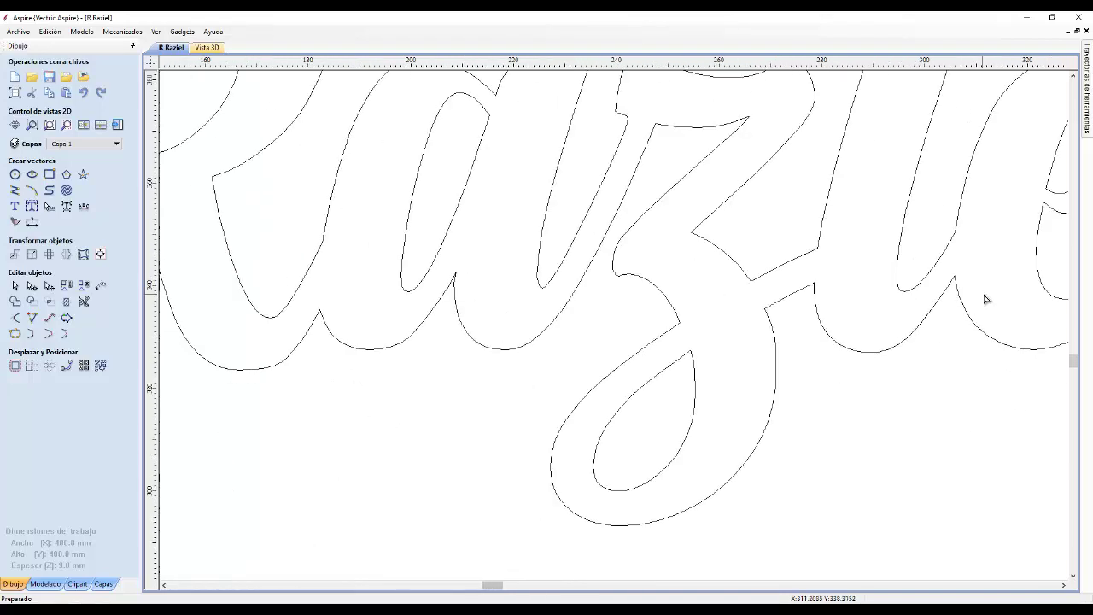
- Thicken the e–l join by lowering its notch corner about 5 mm and adjusting the curve where it runs into the l
middle_drag(984, 298, 692, 288)
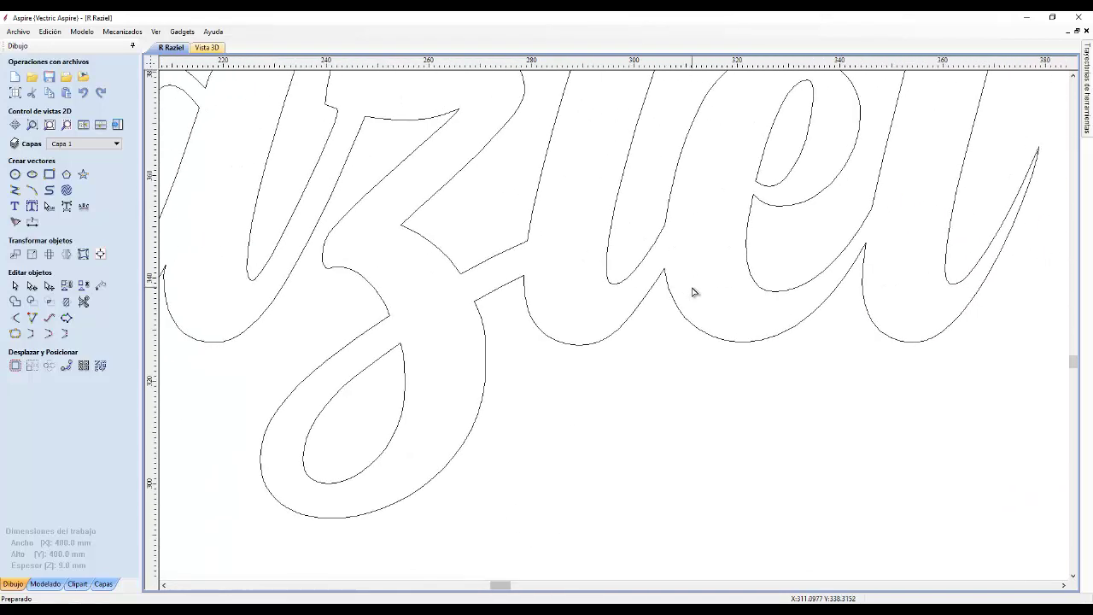
scroll(871, 259, up, 3)
click(863, 236)
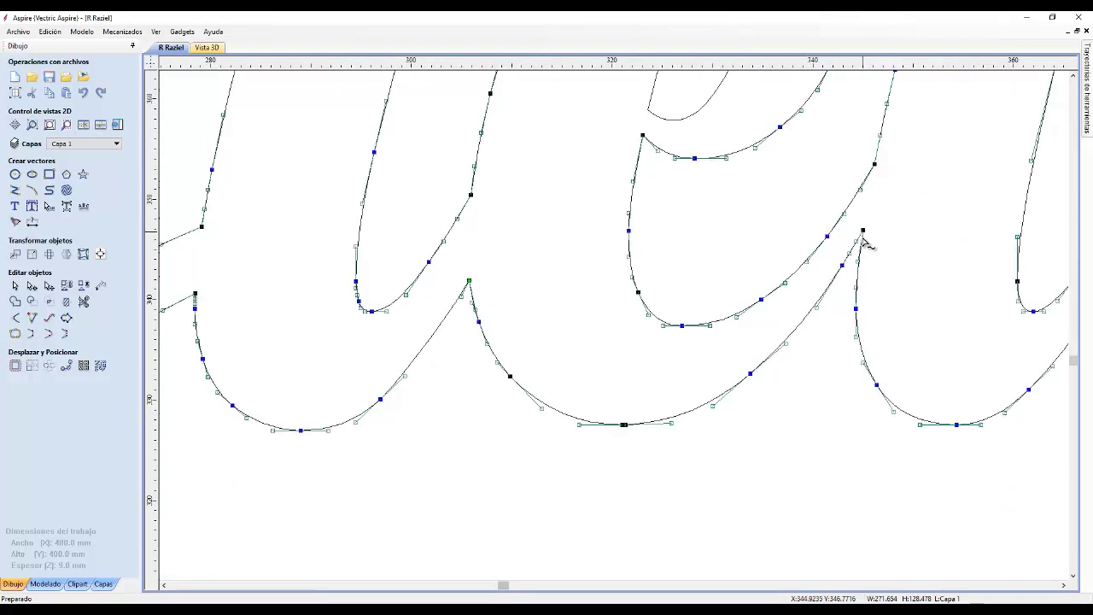
scroll(862, 285, up, 2)
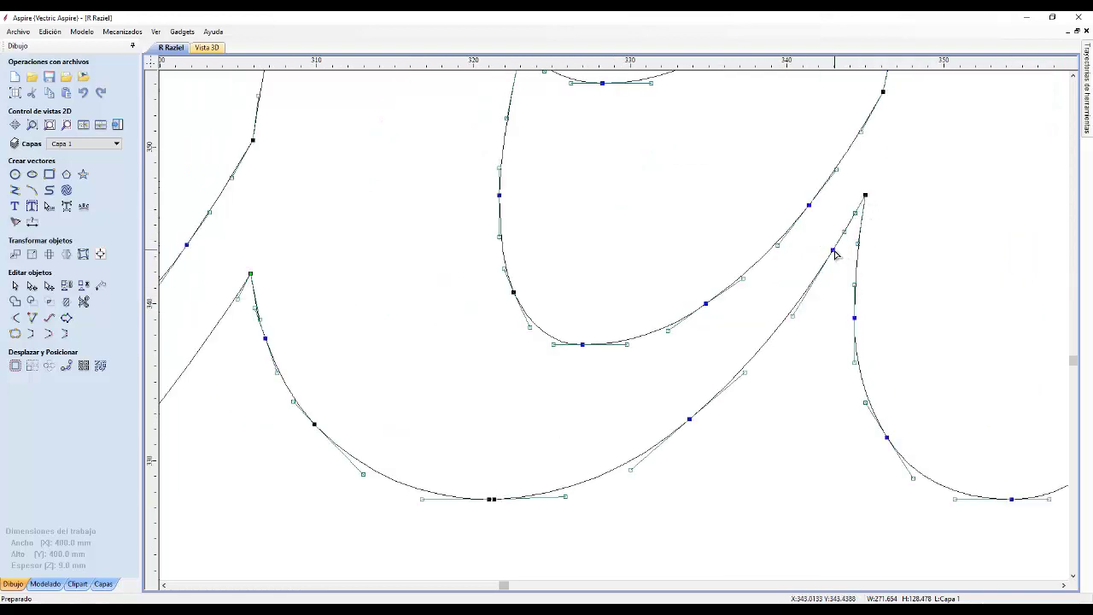
drag(834, 252, 857, 278)
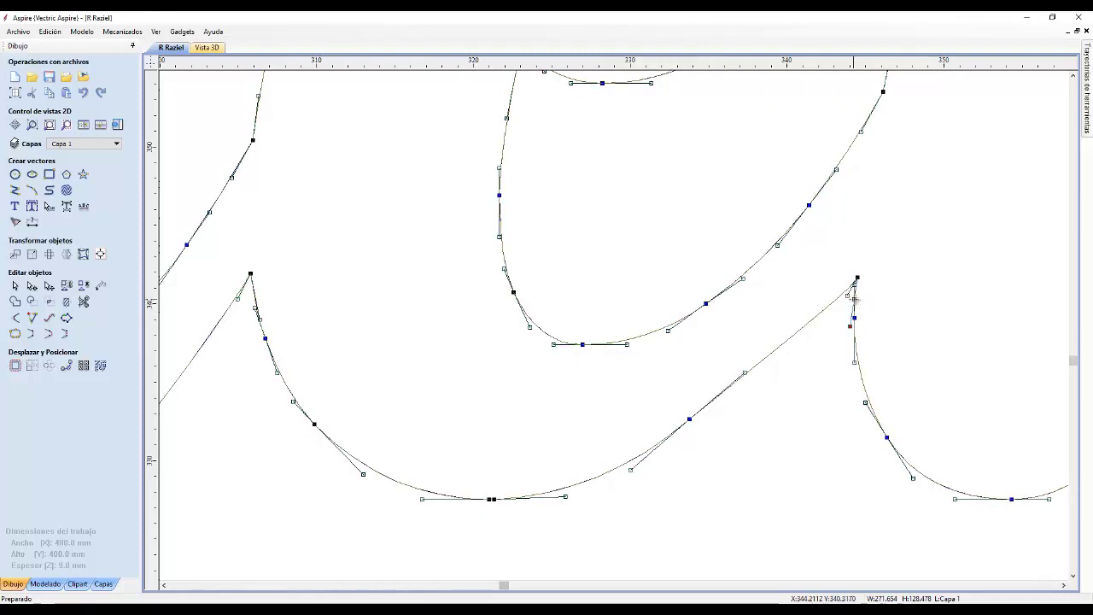
scroll(856, 300, up, 4)
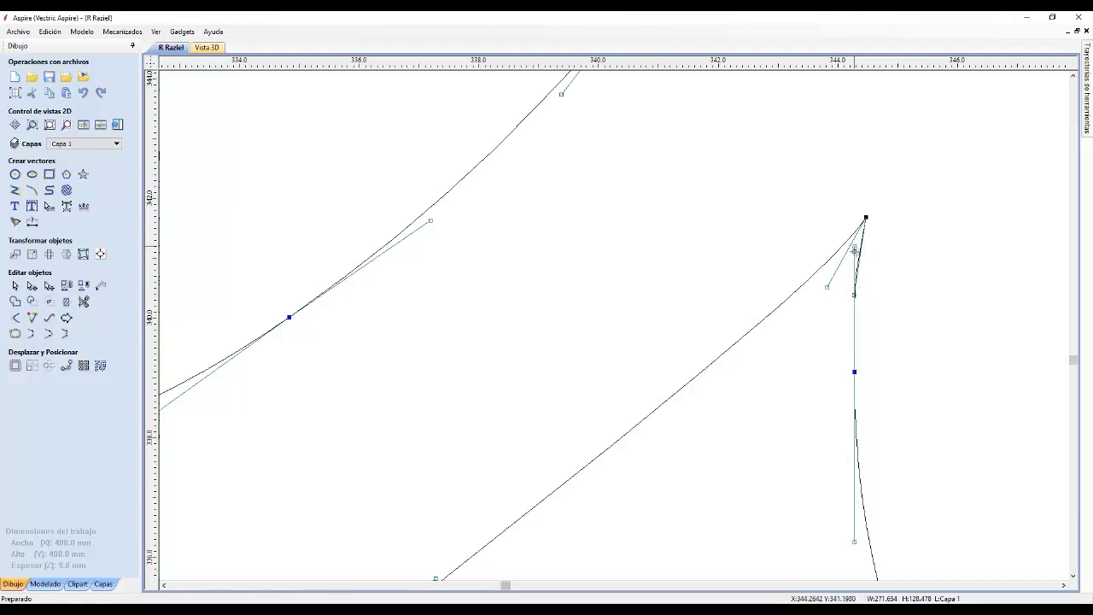
scroll(885, 405, down, 8)
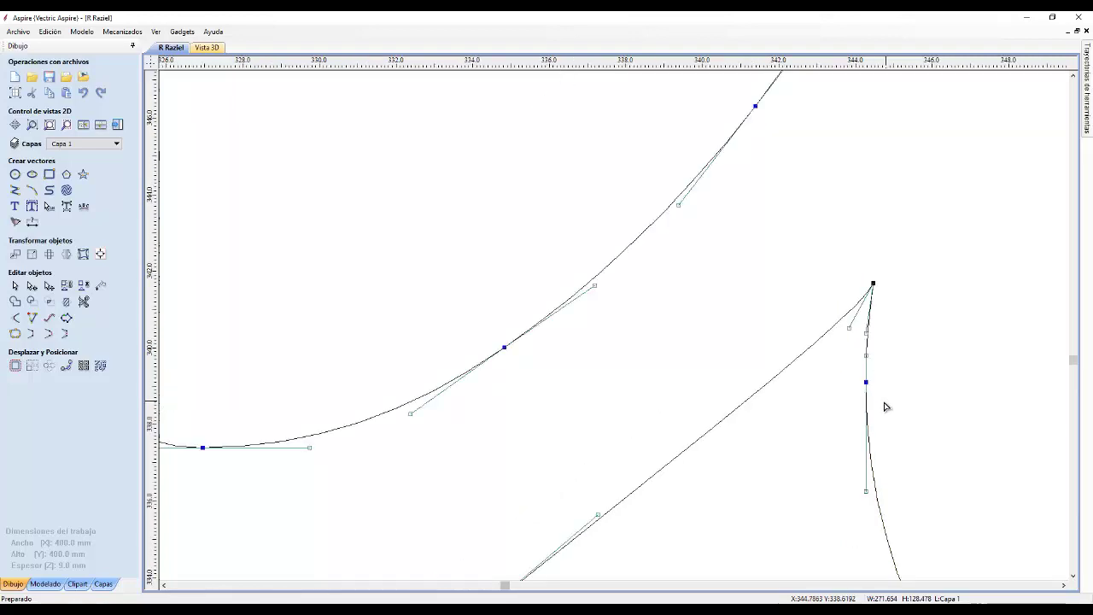
scroll(781, 464, down, 1)
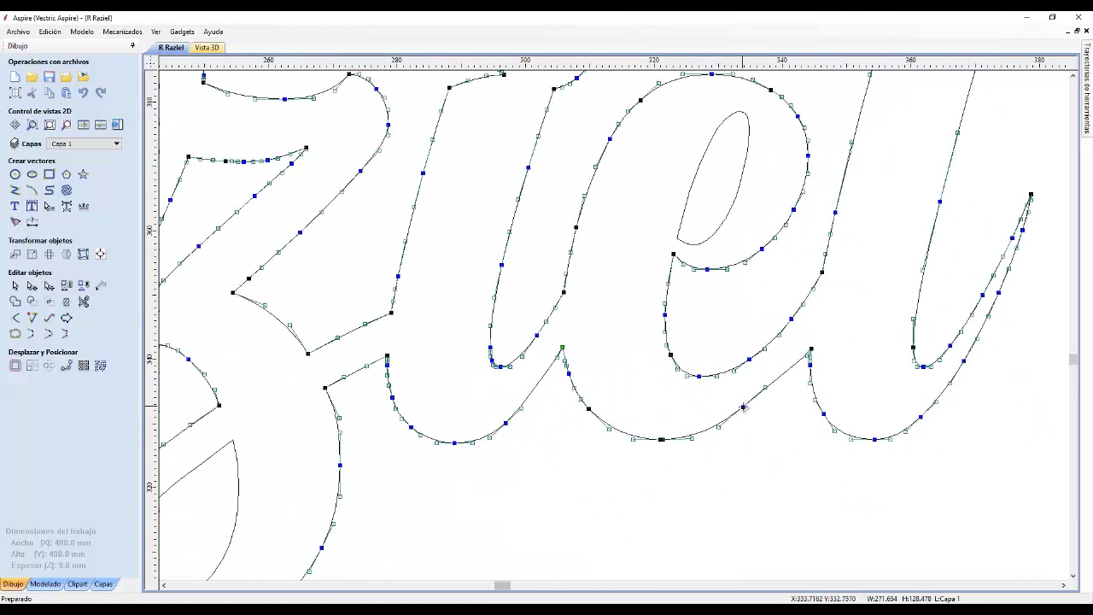
- Round out the e's lower exit curve by moving its node before the l outward
drag(746, 408, 768, 423)
click(800, 404)
scroll(800, 405, down, 3)
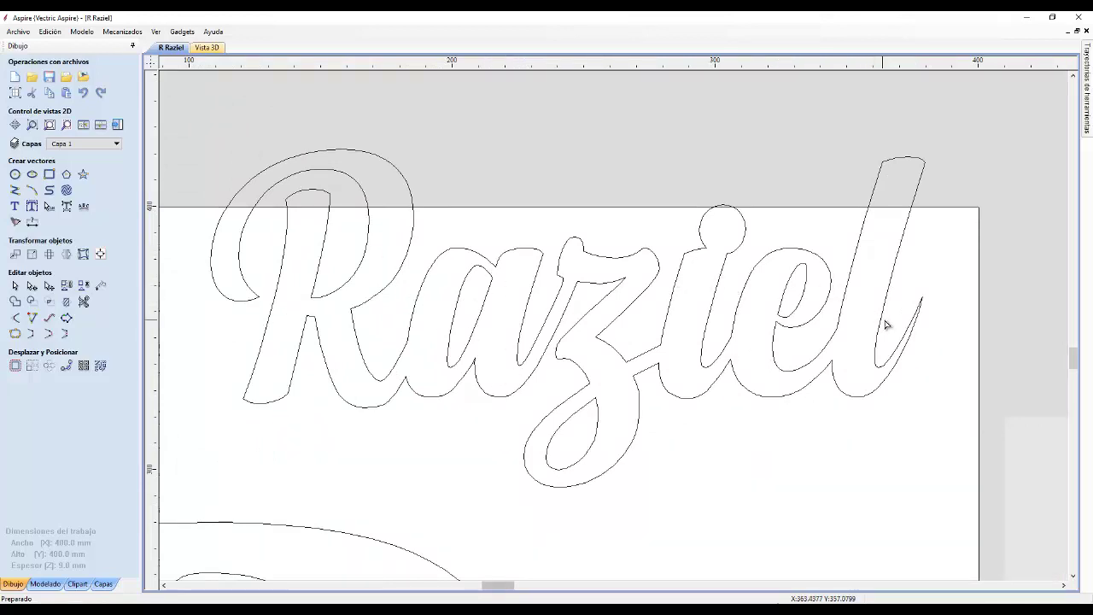
- Widen the l's exit stroke by moving three nodes along its outer edge outward, the uppermost by about 3.5 mm
scroll(884, 324, up, 4)
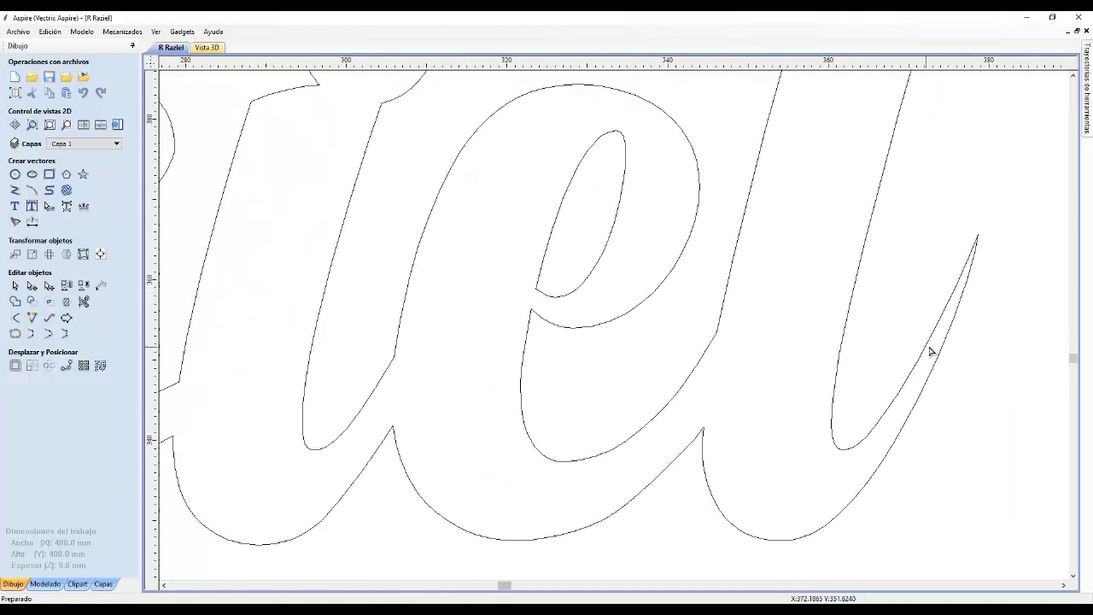
click(969, 278)
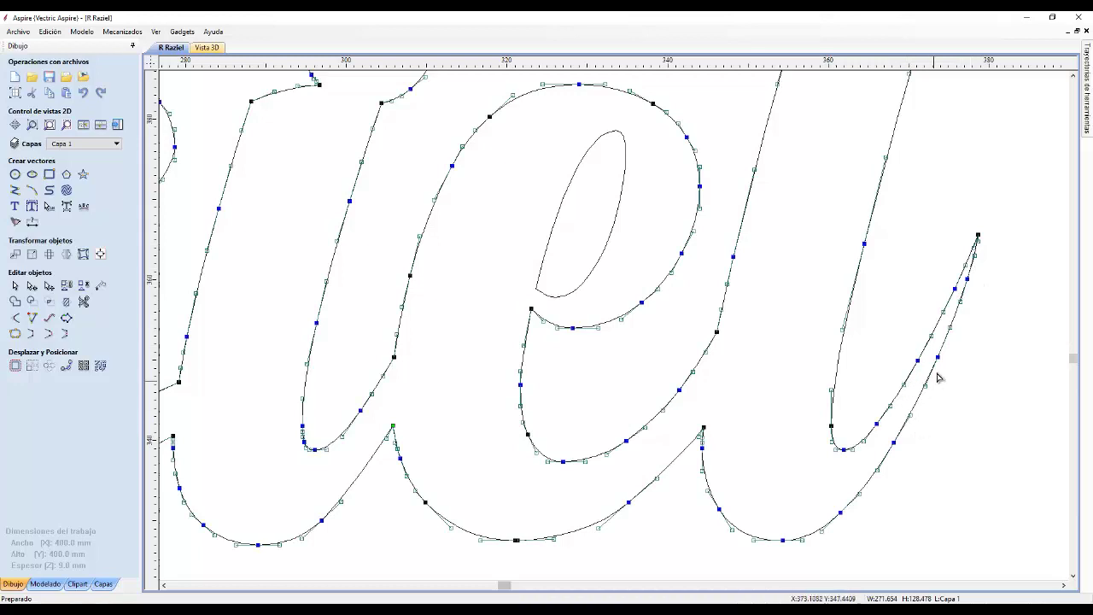
drag(939, 357, 963, 340)
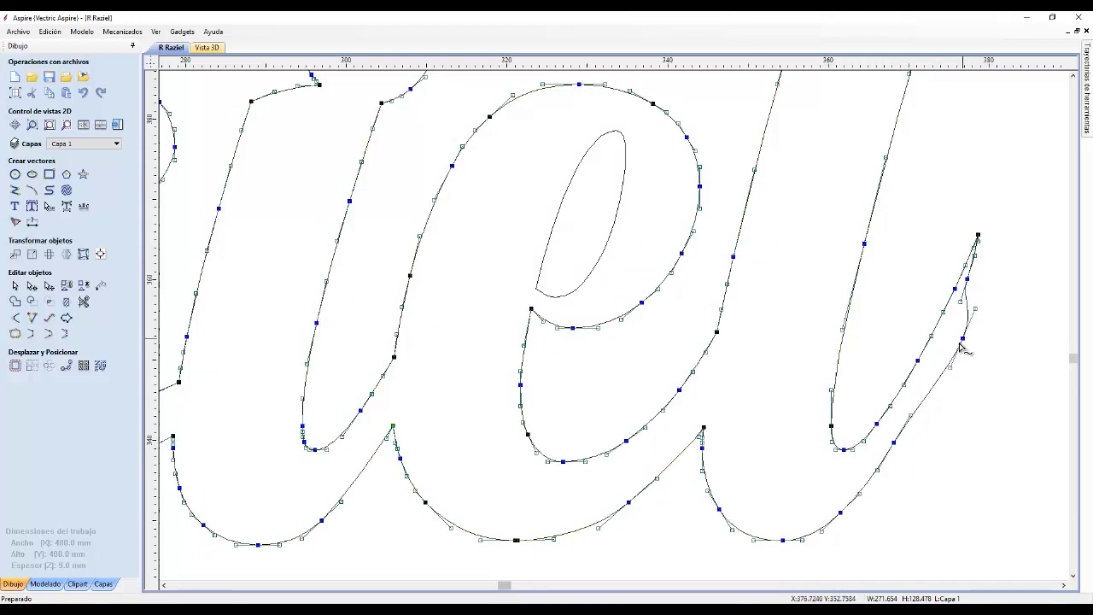
click(893, 442)
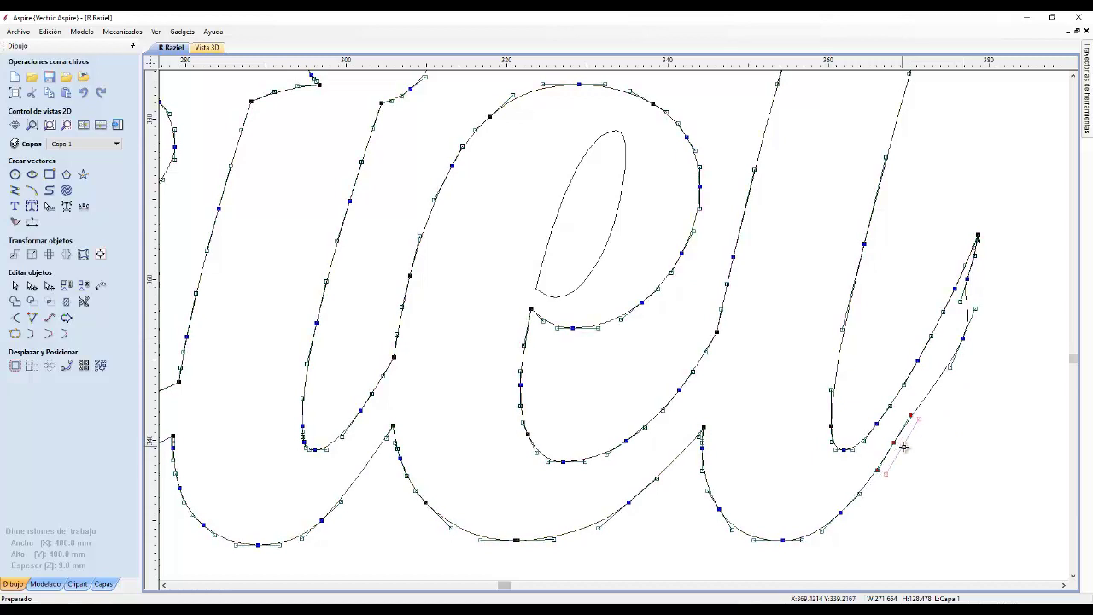
click(903, 443)
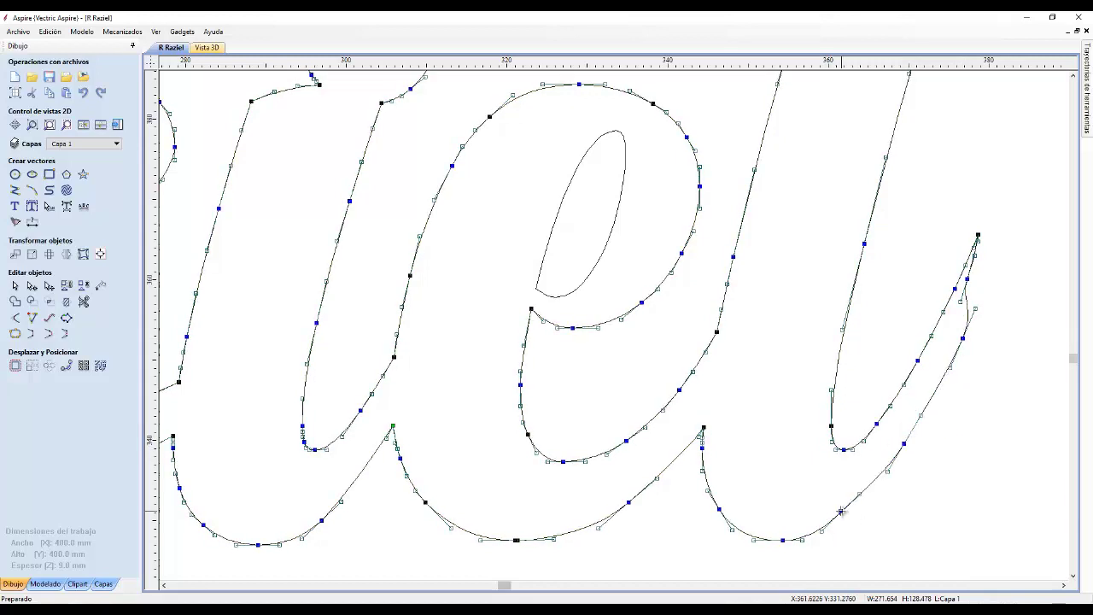
click(842, 512)
key(Delete)
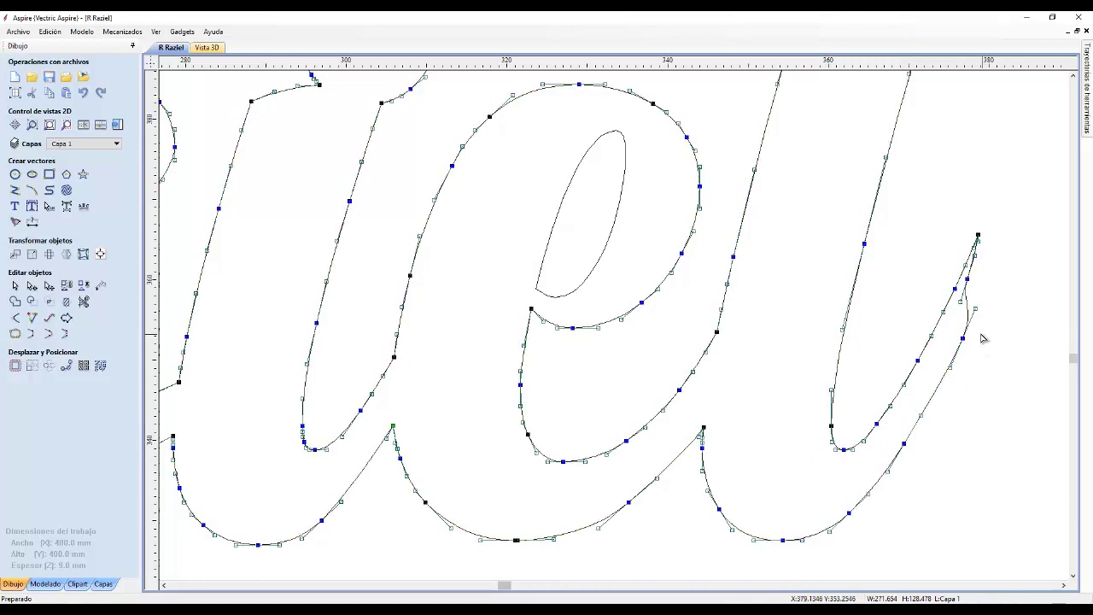
- Delete the kinked node just below the tip on the outer edge of the l's exit stroke
click(966, 279)
key(Delete)
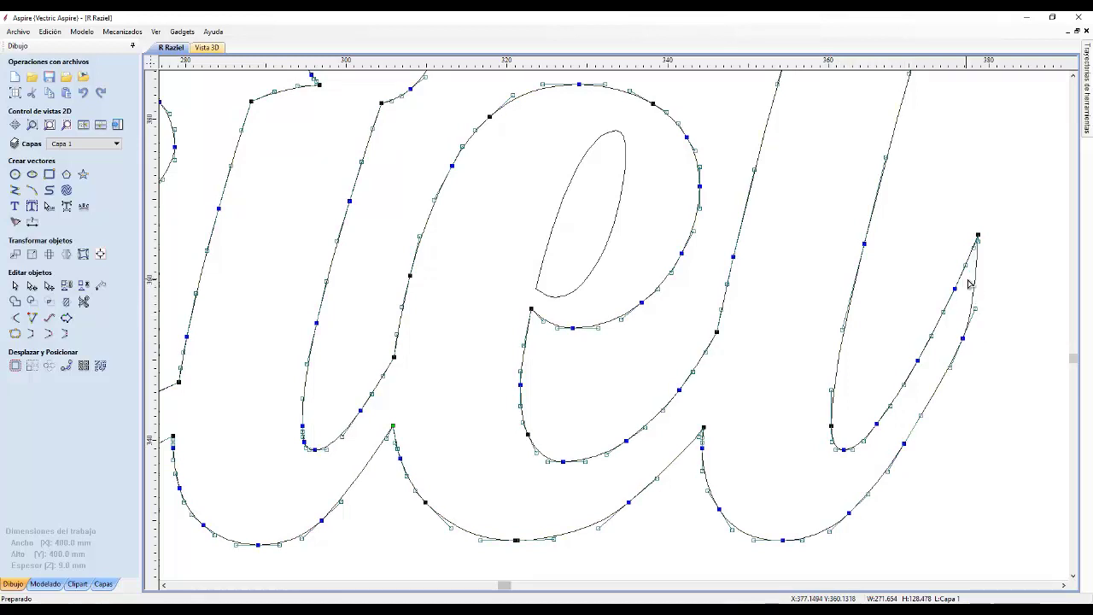
click(1044, 339)
scroll(1066, 381, down, 3)
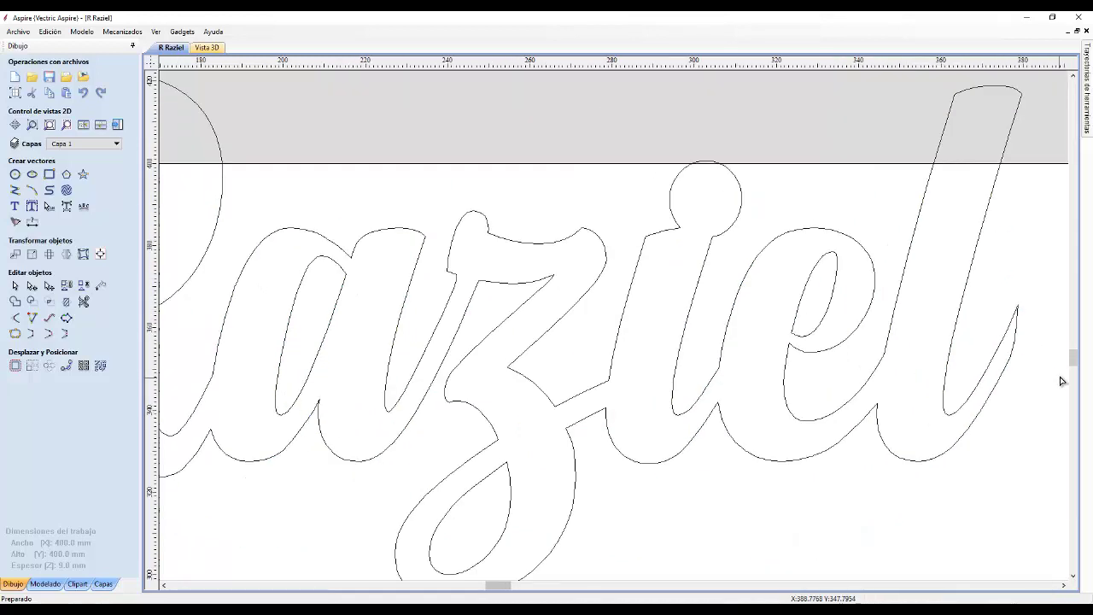
scroll(902, 292, down, 5)
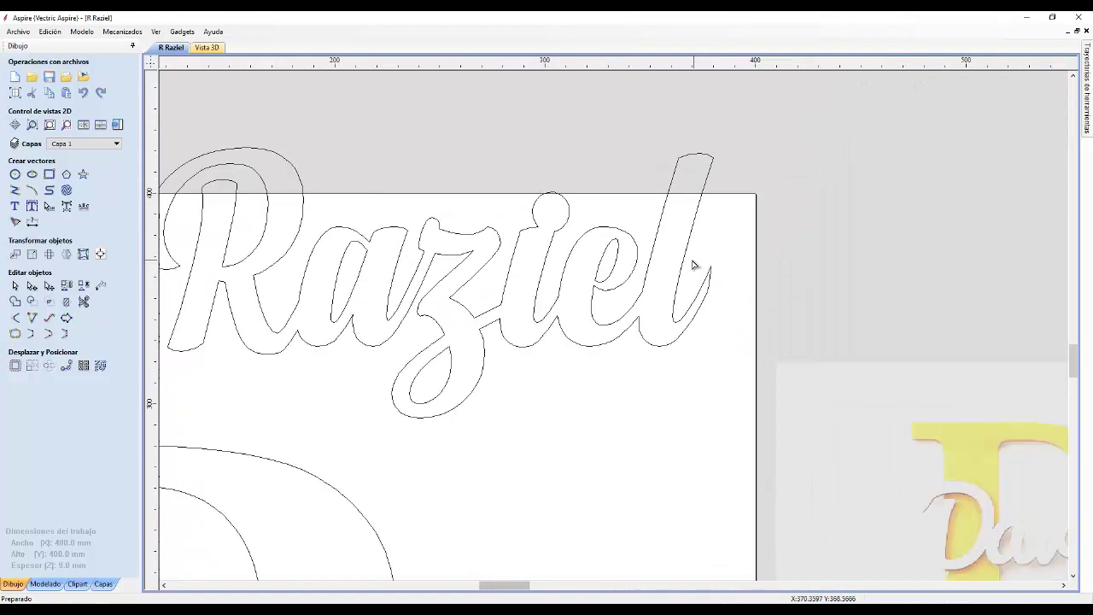
middle_drag(604, 263, 837, 265)
scroll(762, 246, down, 1)
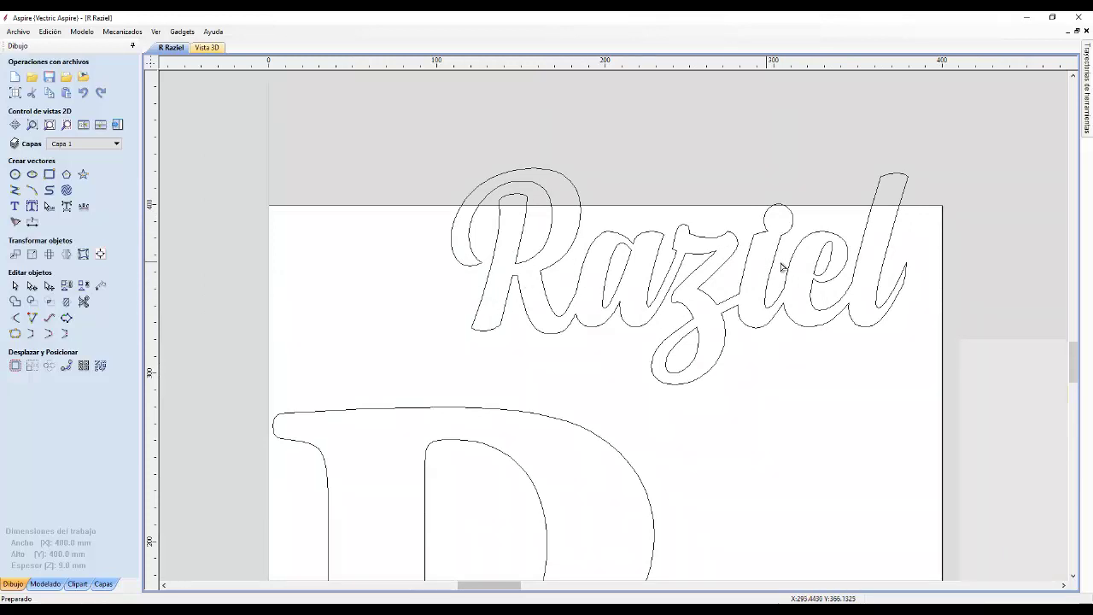
- Simplify the outer edge of the a's exit stroke toward the z by deleting surplus nodes and moving the lowest one slightly outward
scroll(663, 322, up, 6)
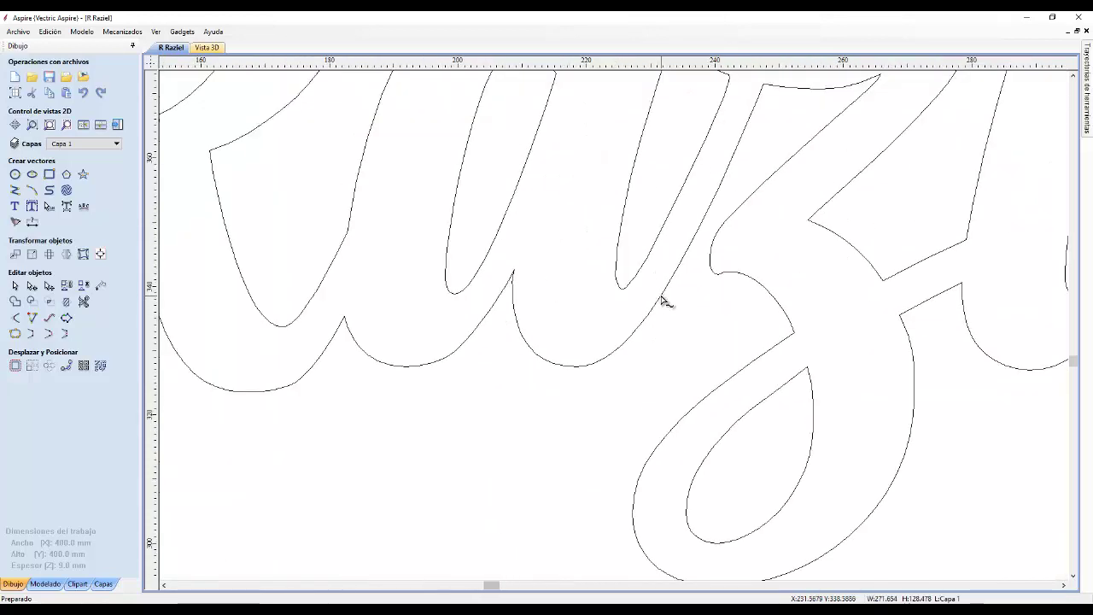
click(661, 298)
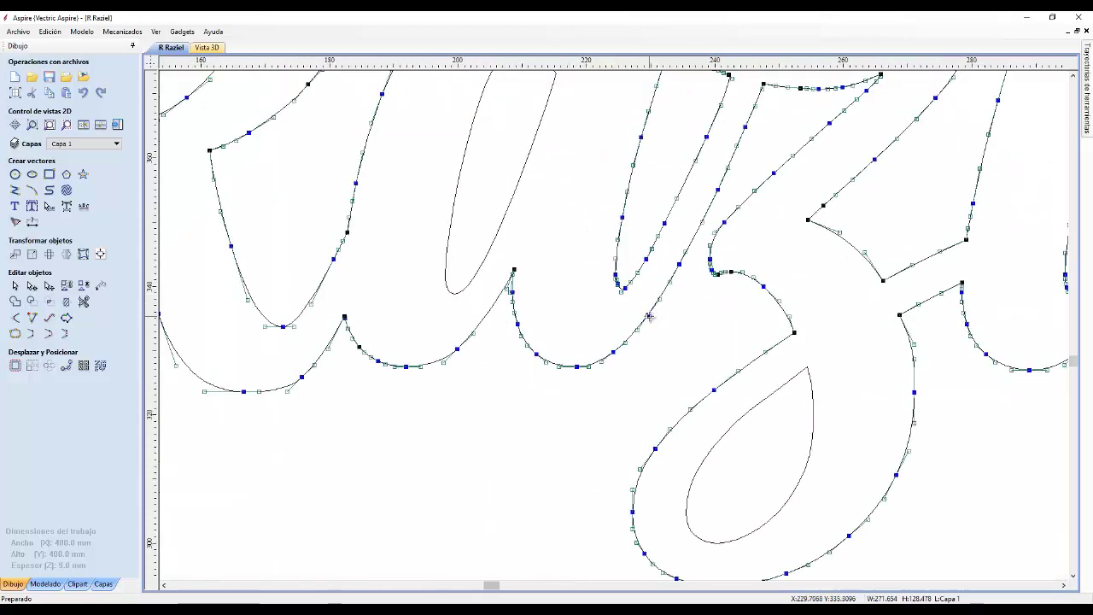
drag(651, 316, 620, 353)
key(d)
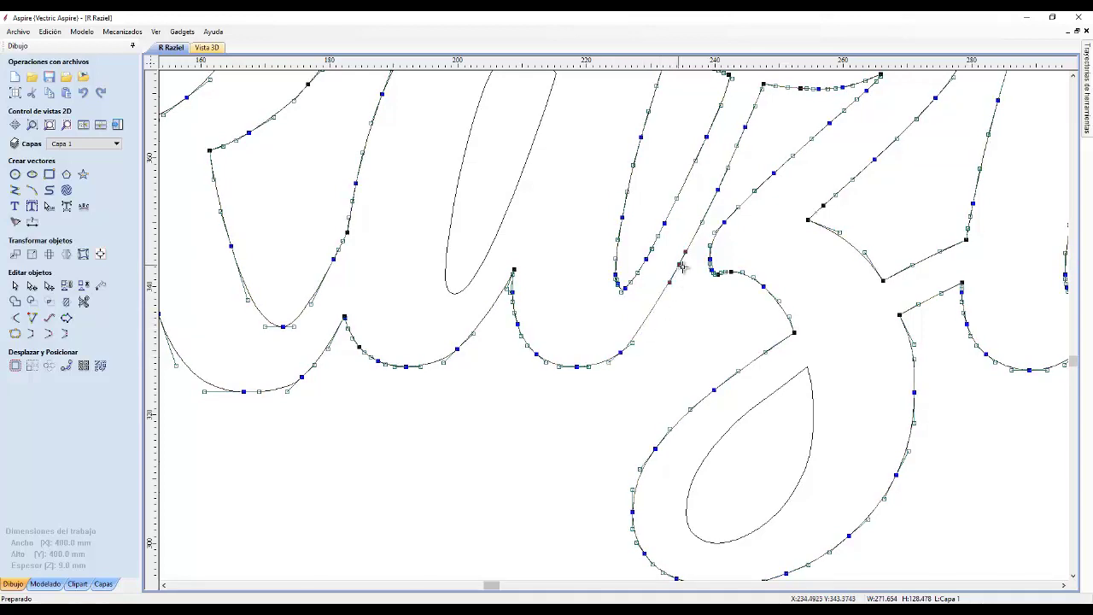
drag(678, 265, 684, 268)
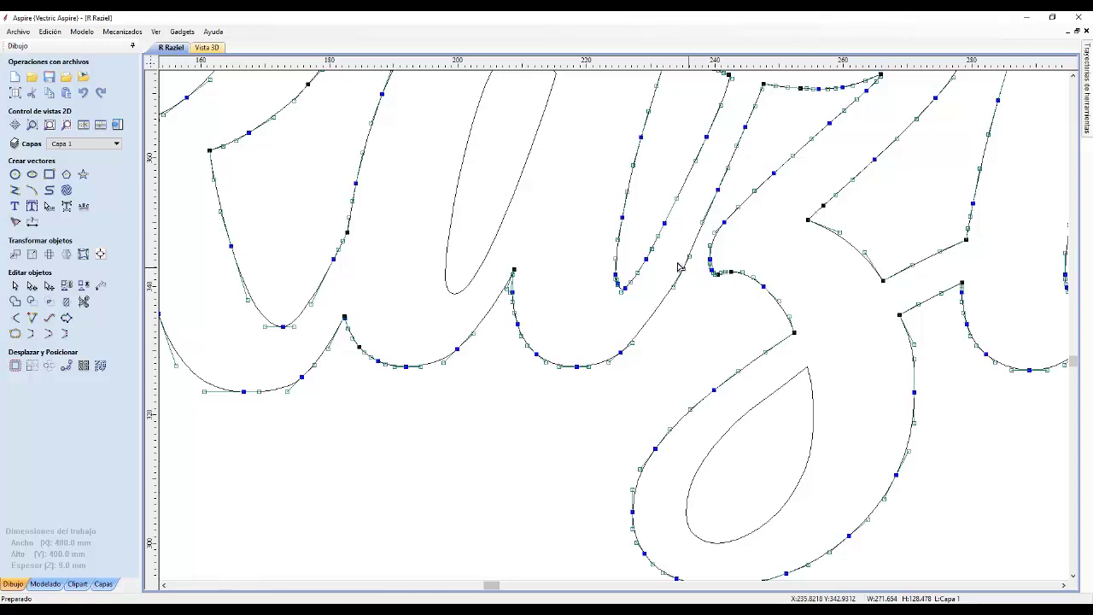
key(l)
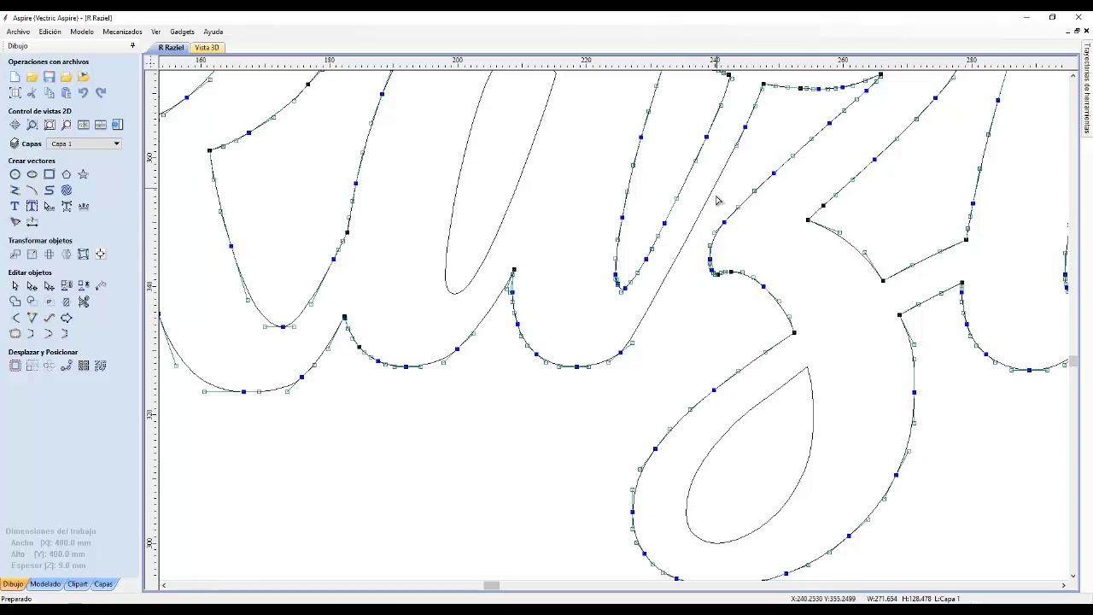
- Add a node to the simplified edge of the a's exit stroke and bow the edge outward, lowering the upper node about 6 mm
key(c)
key(p)
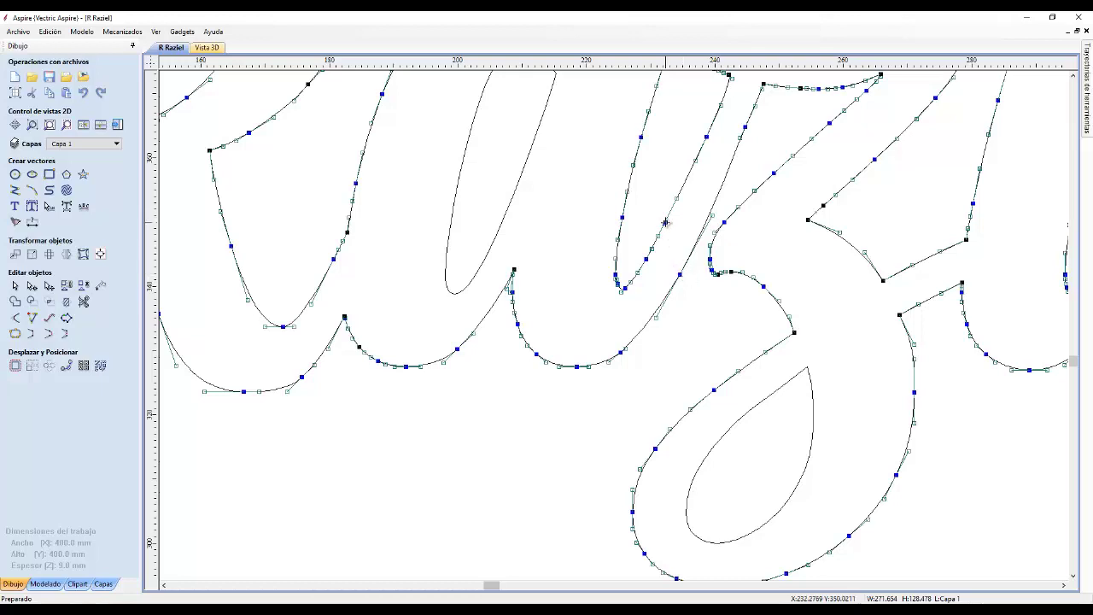
drag(744, 127, 731, 164)
key(Escape)
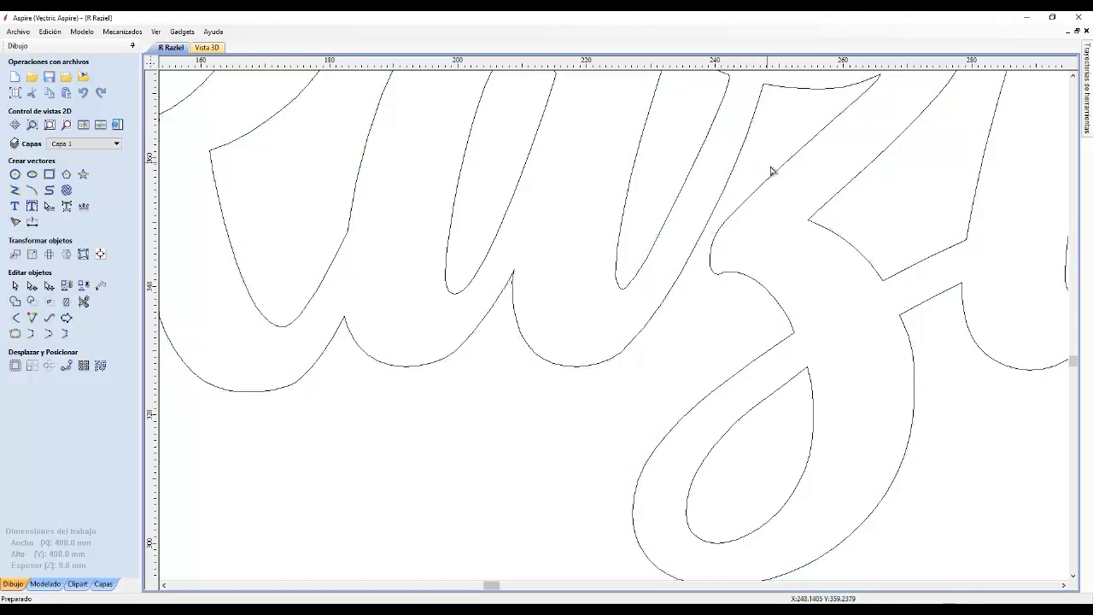
- Examine the reshaped a and z strokes of the script name and their nodes for remaining irregularities
scroll(770, 170, down, 3)
scroll(743, 171, up, 4)
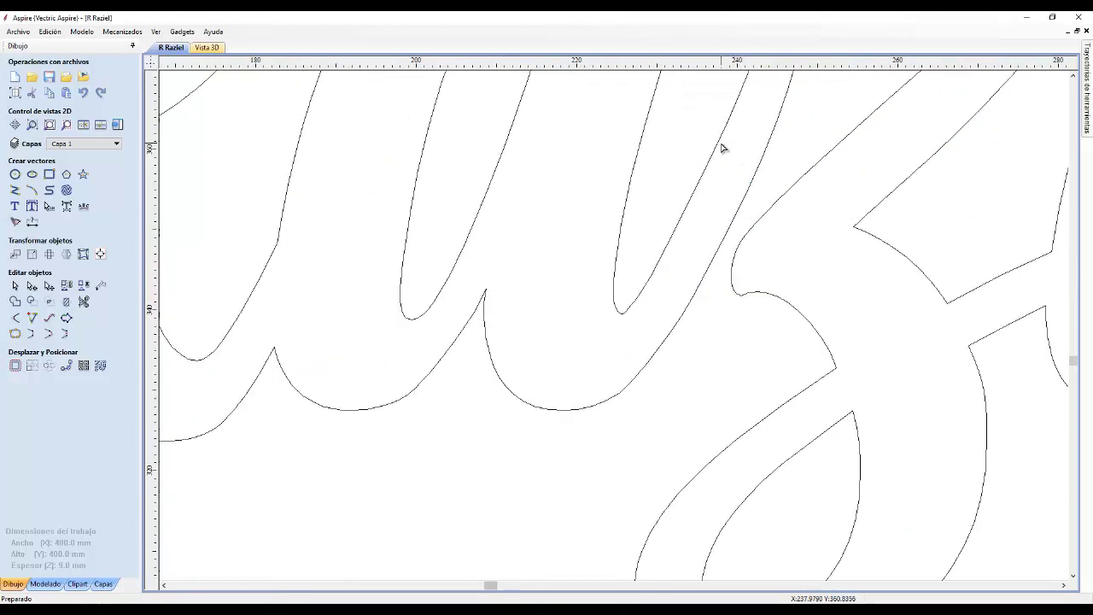
click(723, 145)
scroll(736, 139, up, 2)
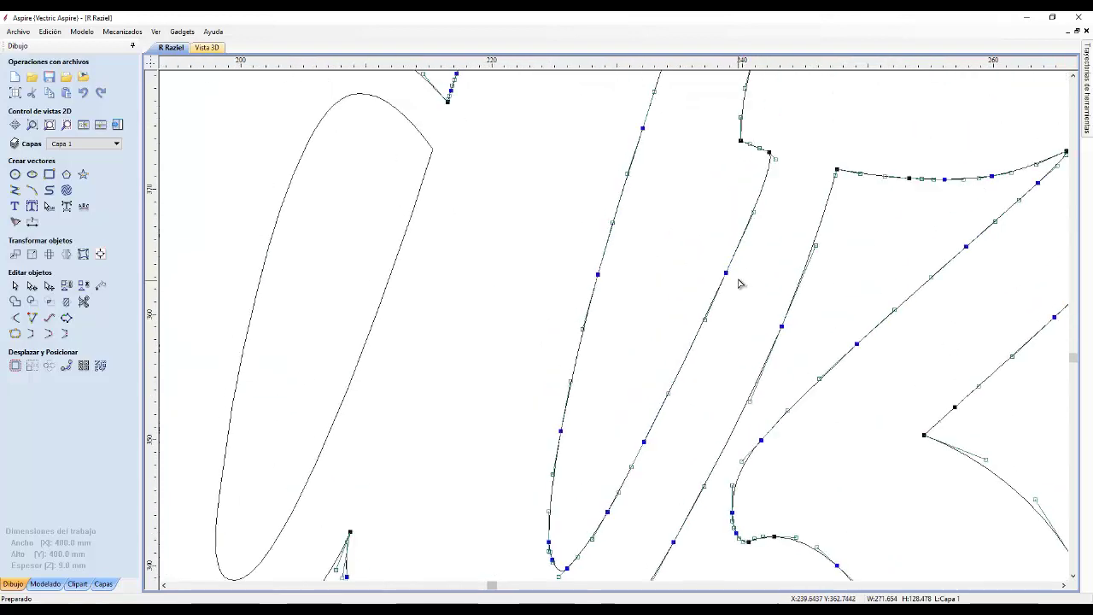
click(775, 158)
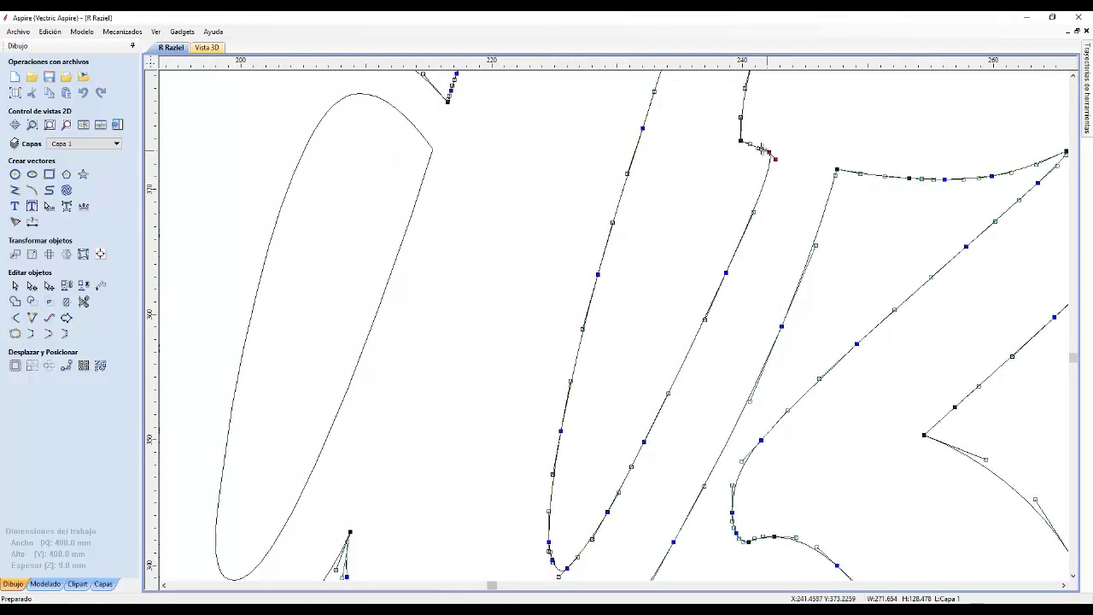
click(819, 273)
scroll(856, 298, down, 3)
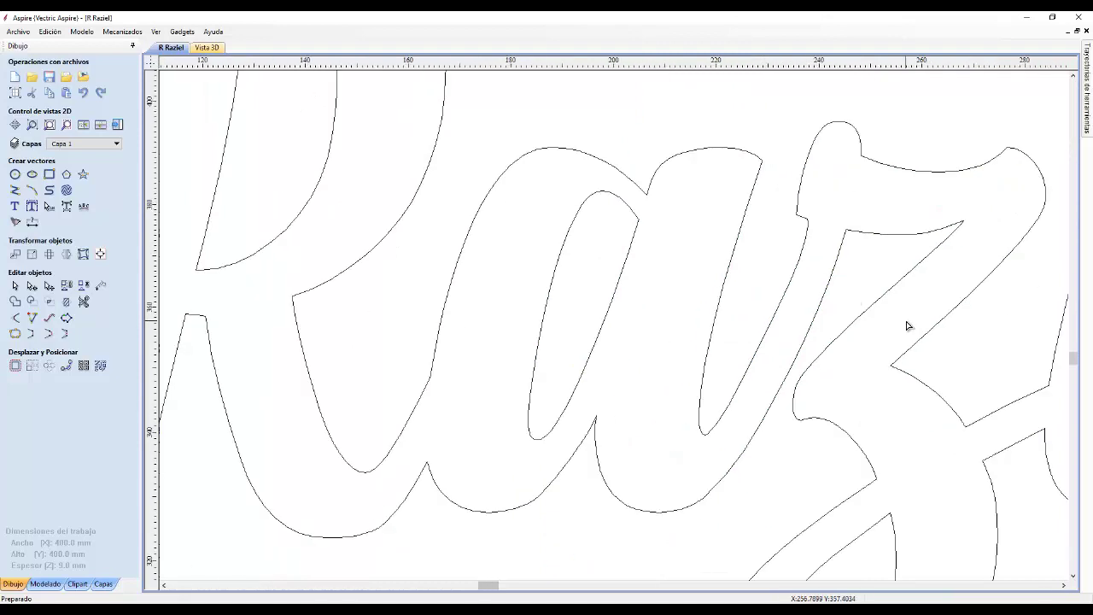
scroll(908, 325, down, 5)
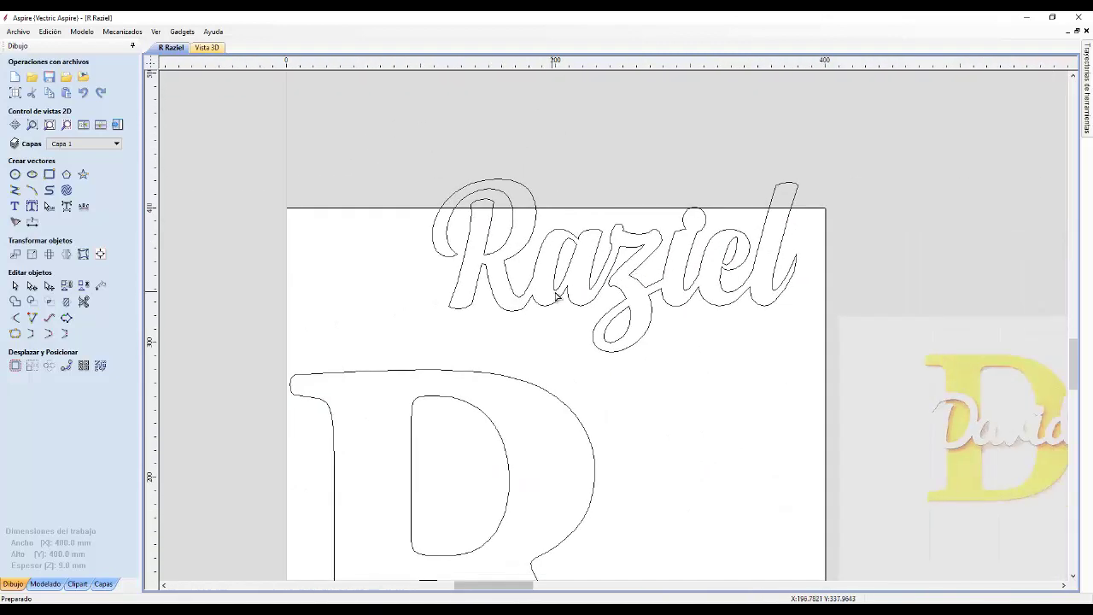
scroll(680, 329, down, 3)
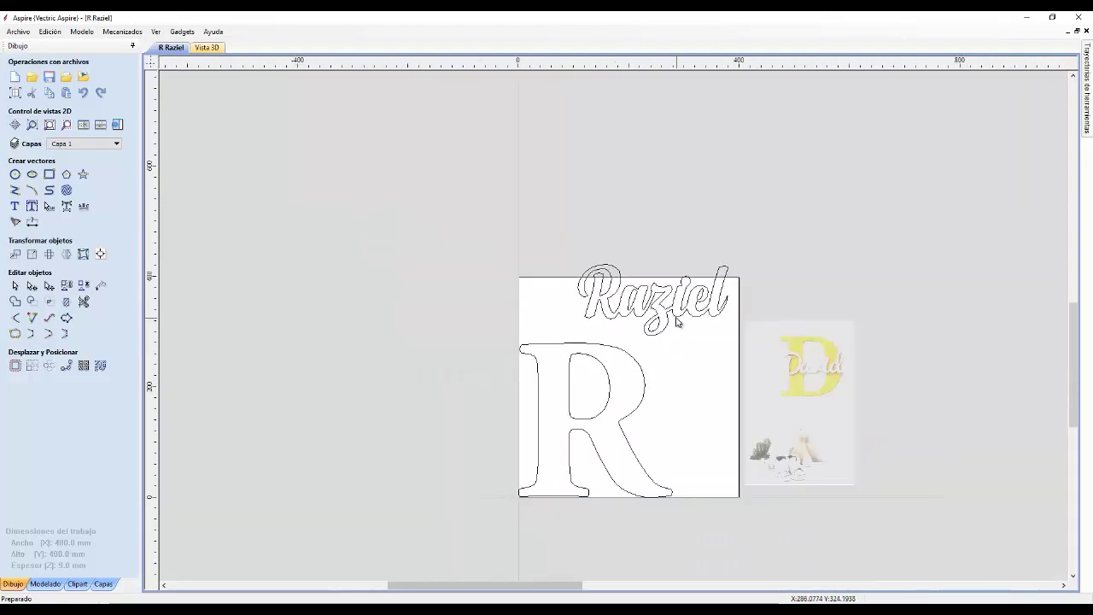
- Select the large letter R and keep the toolpath operations permanently displayed
click(617, 416)
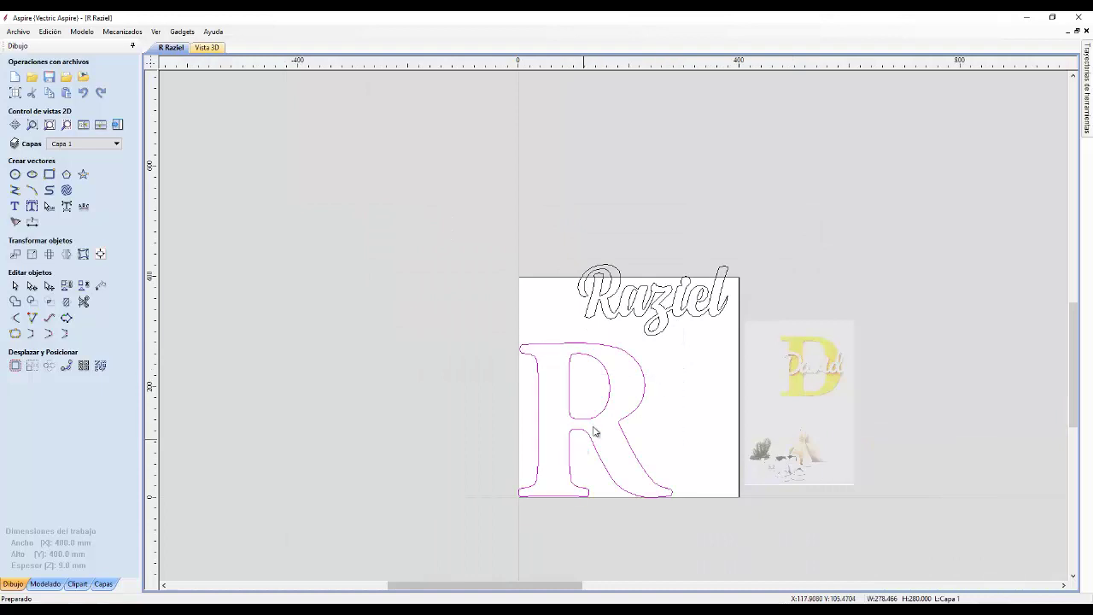
scroll(623, 407, up, 2)
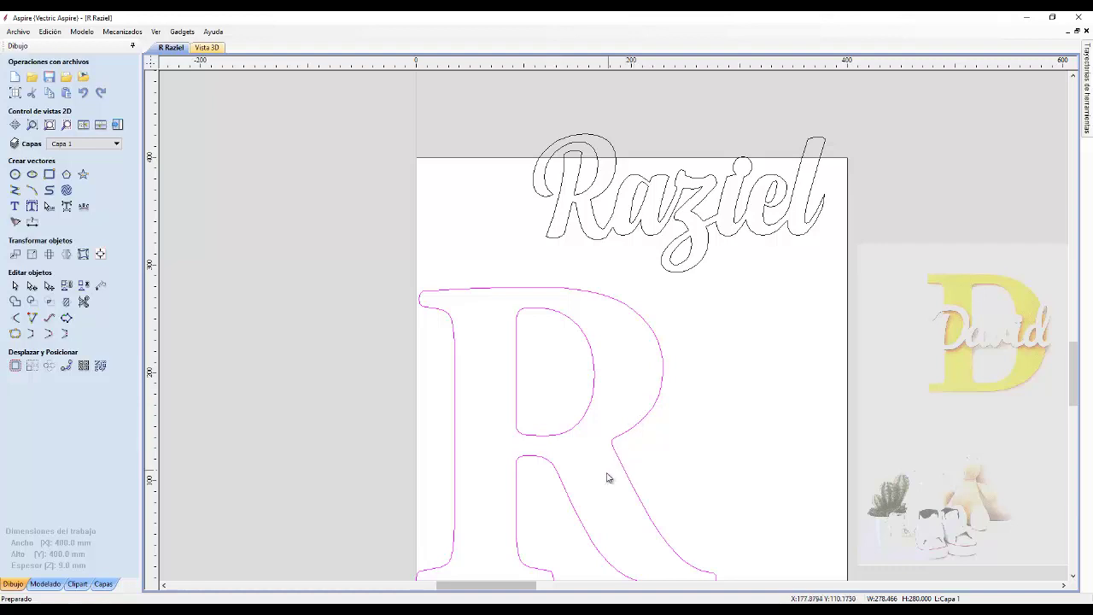
scroll(595, 447, down, 2)
scroll(586, 378, up, 4)
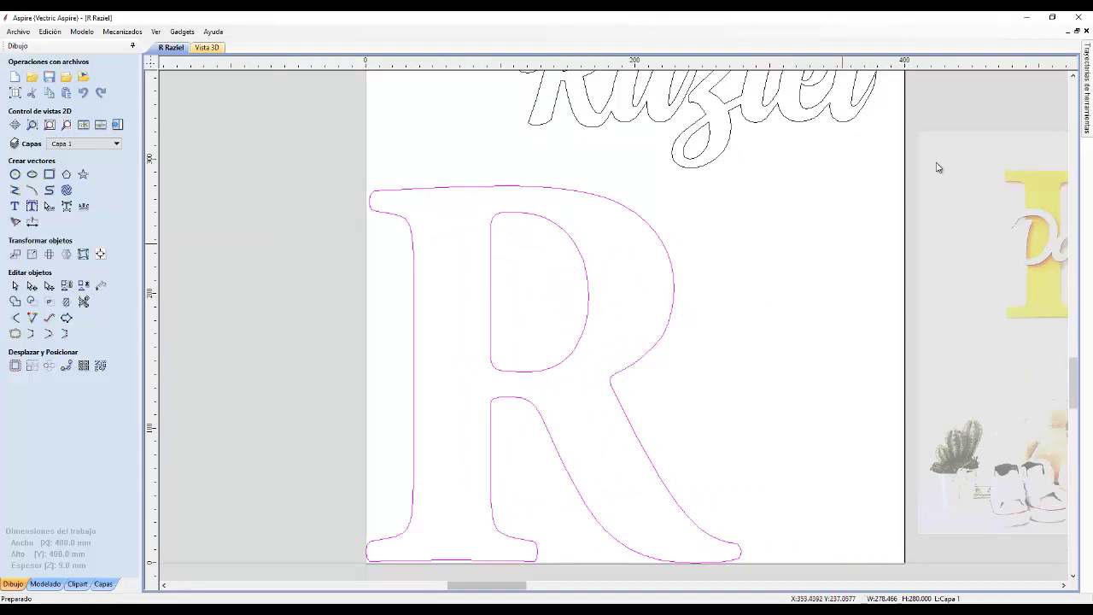
click(1088, 110)
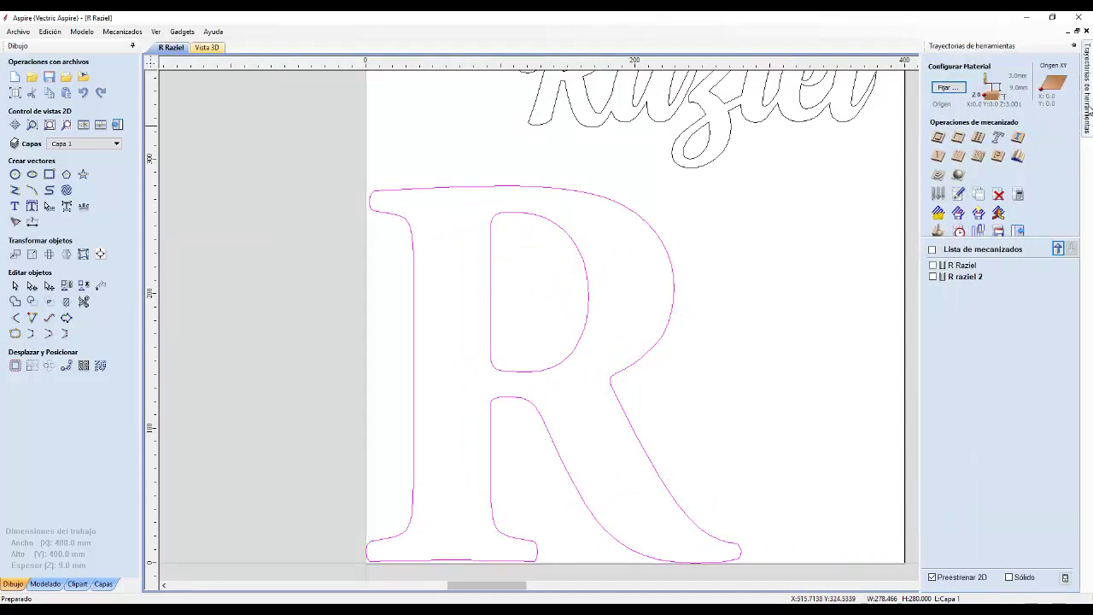
click(1073, 46)
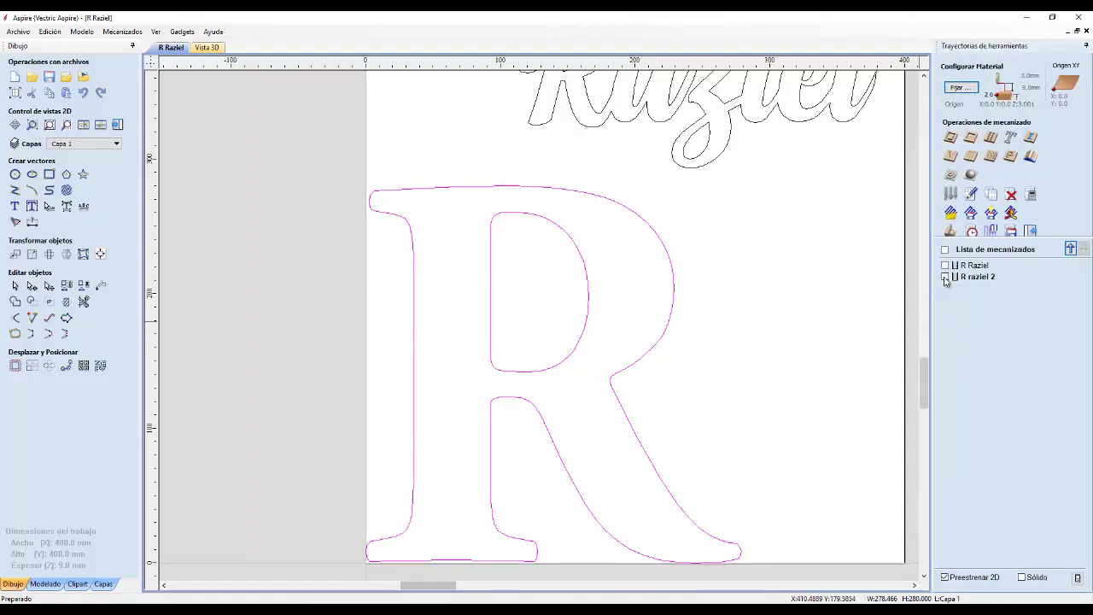
- Show and hide each of the two existing toolpaths in turn to check them
click(945, 277)
click(945, 276)
click(945, 266)
click(945, 266)
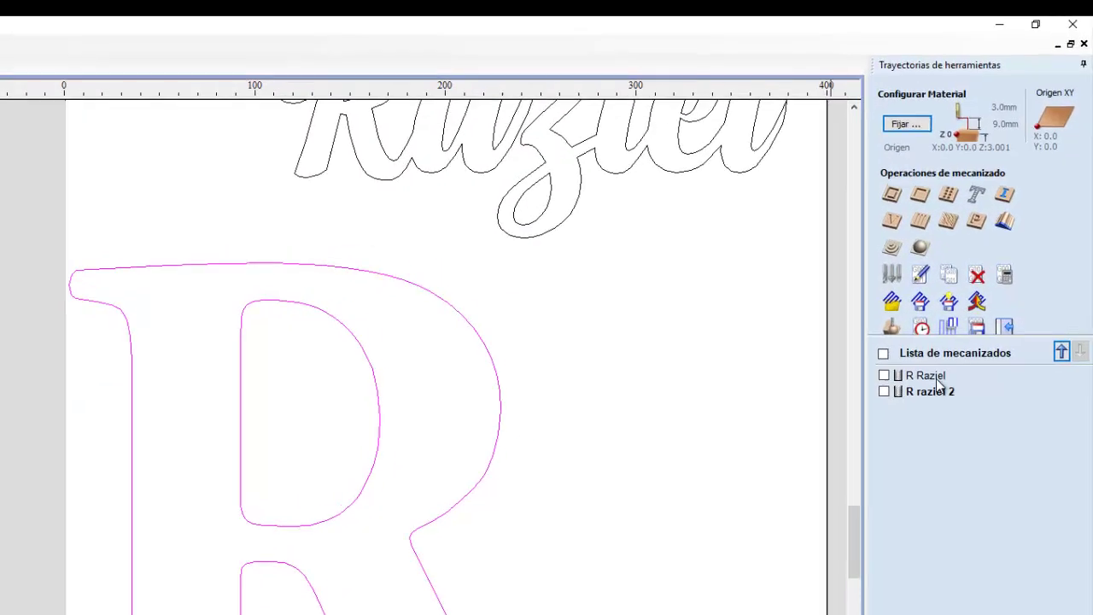
- Start a 2D profile toolpath for the large R and choose the 3.175 mm Fresa universal as its tool
click(888, 195)
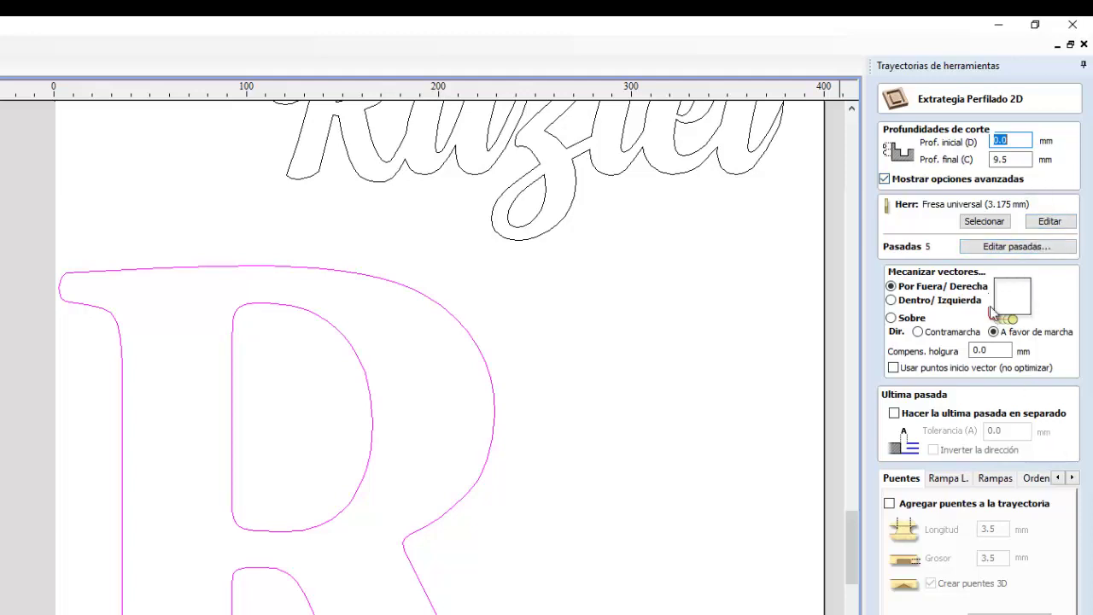
click(990, 221)
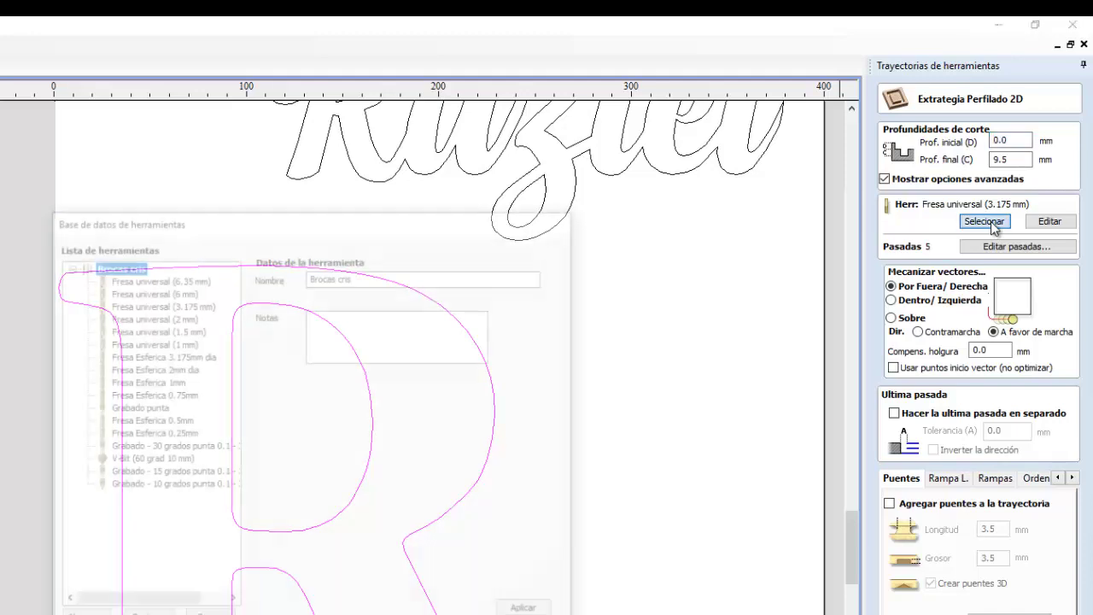
click(175, 304)
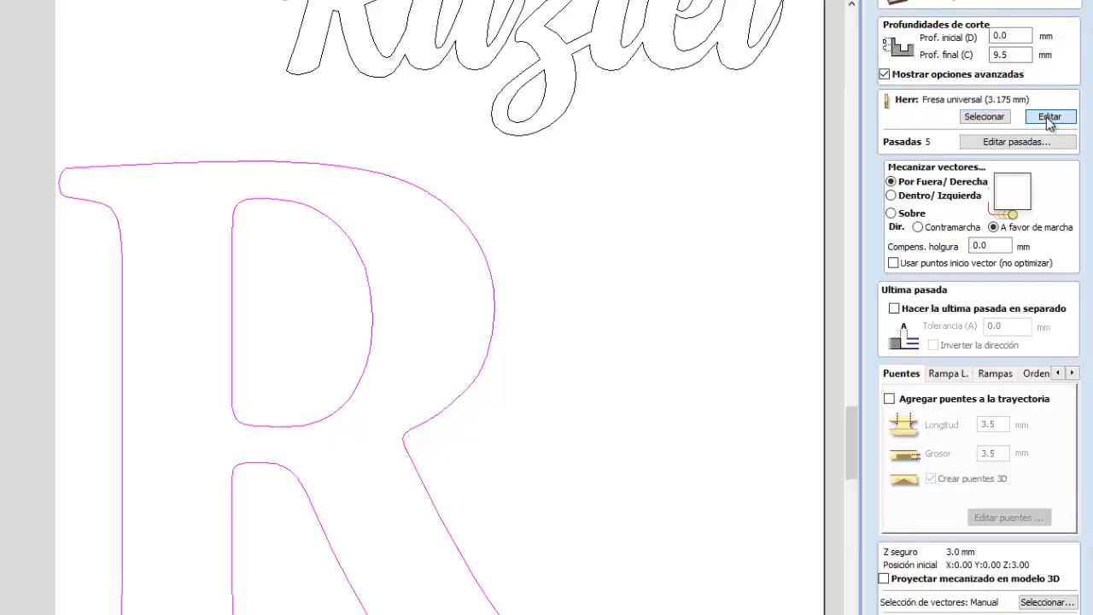
- Review the 3.175 mm end mill's diameter, pass depth, stepover, spindle speed, feed rate and plunge rate
click(1046, 117)
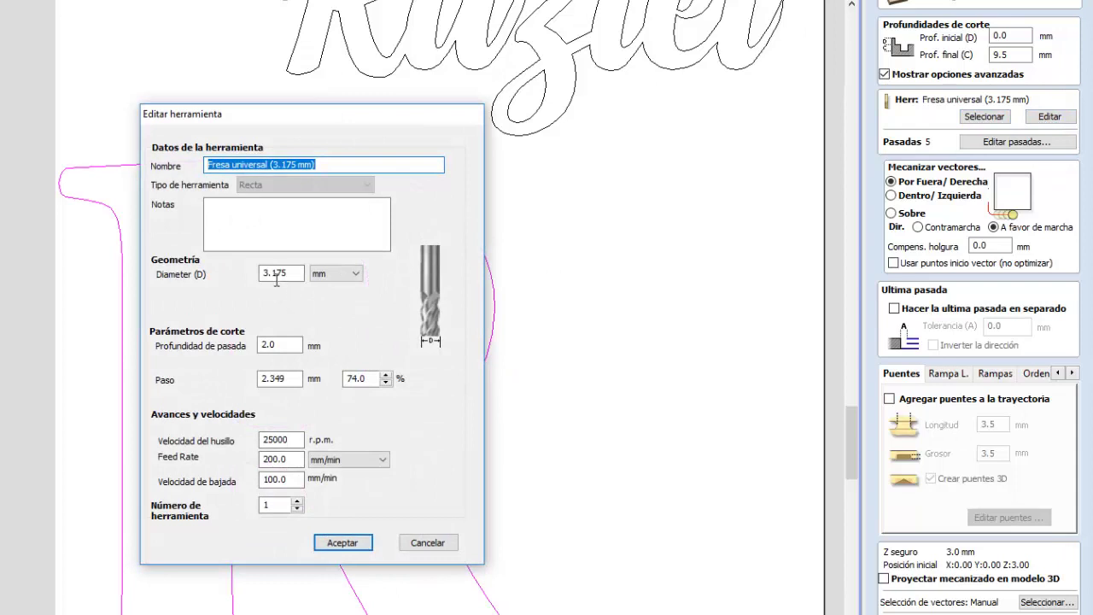
drag(295, 273, 218, 275)
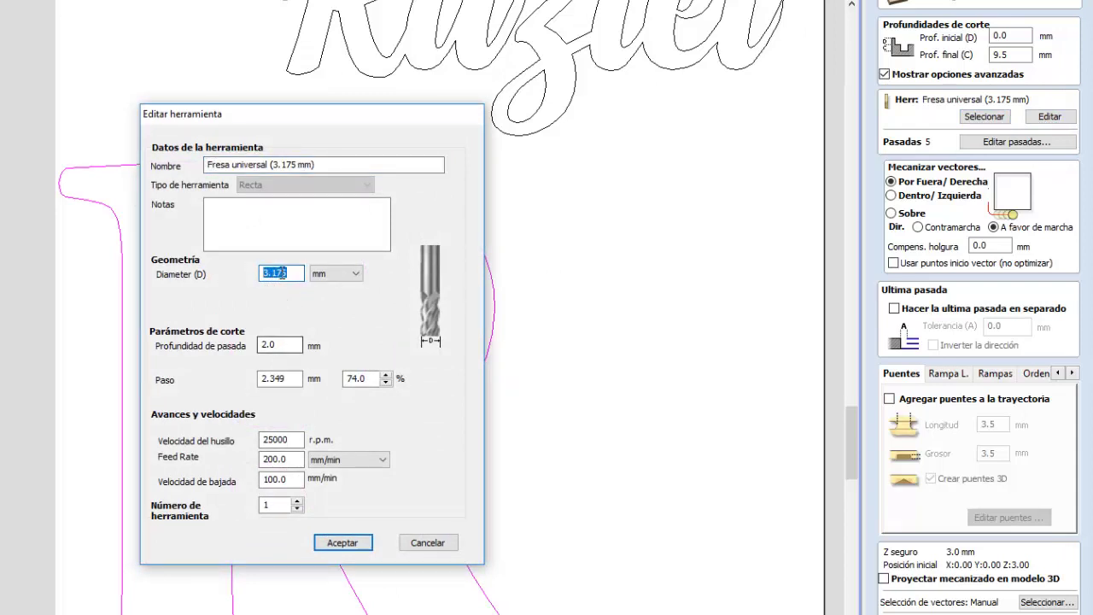
click(278, 346)
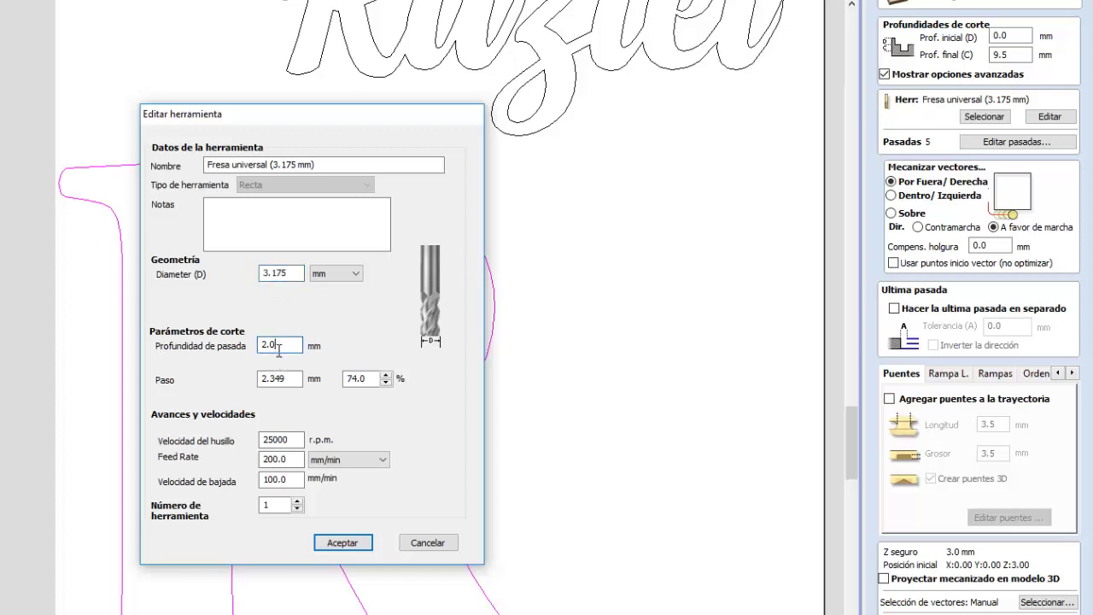
drag(283, 345, 254, 339)
drag(293, 344, 253, 344)
click(286, 379)
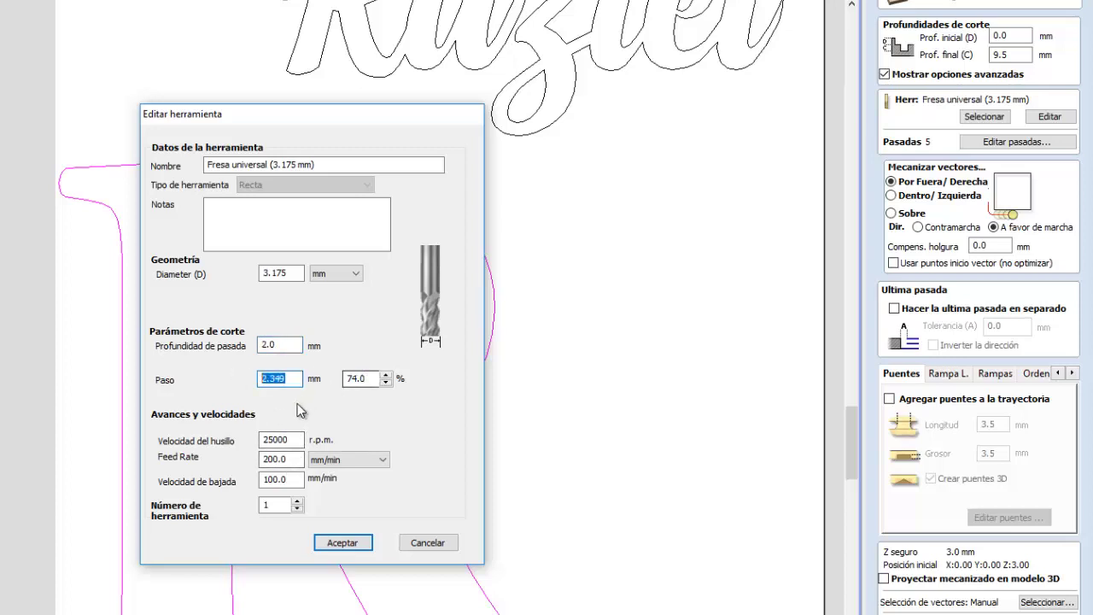
click(282, 438)
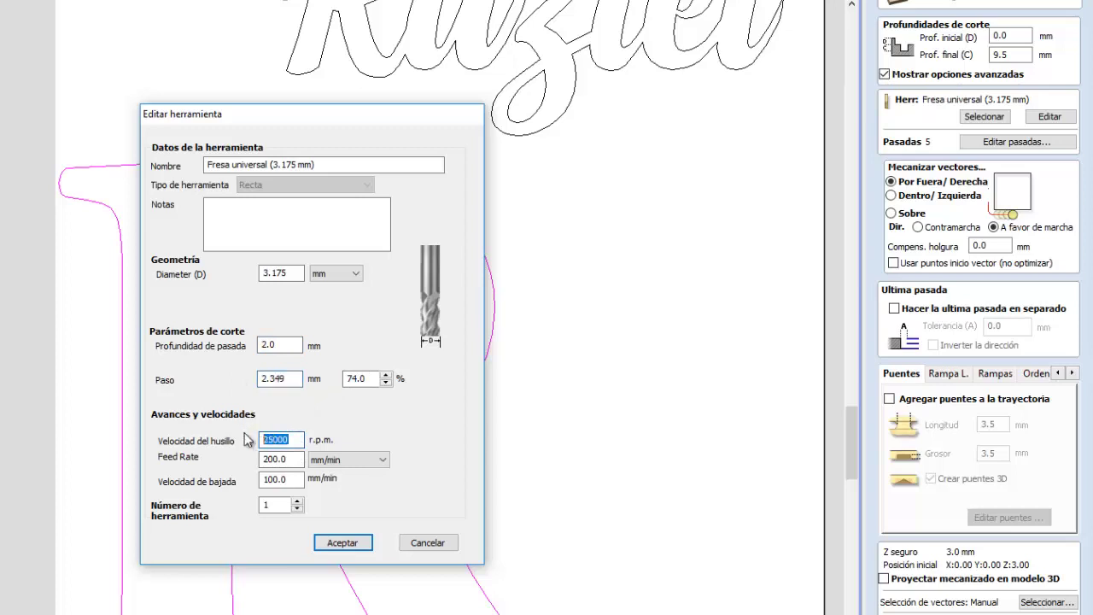
click(298, 460)
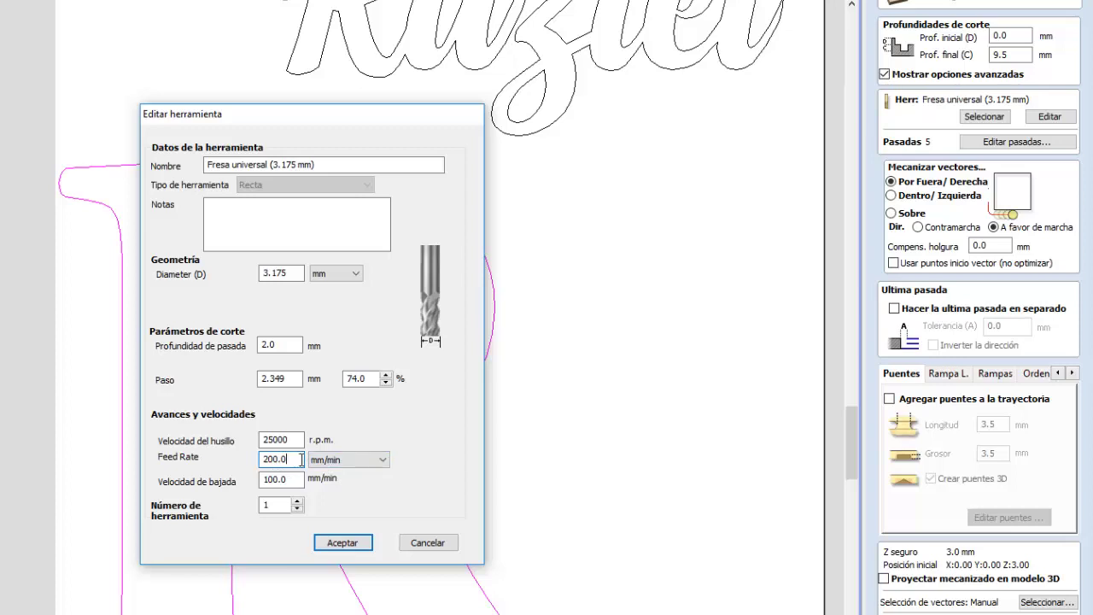
click(291, 475)
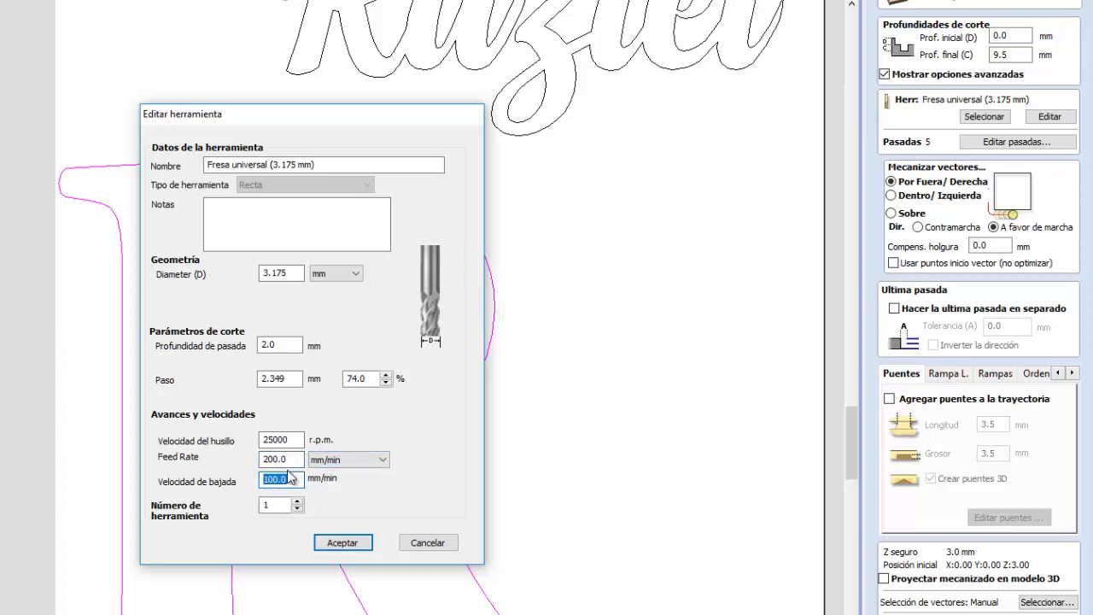
click(289, 459)
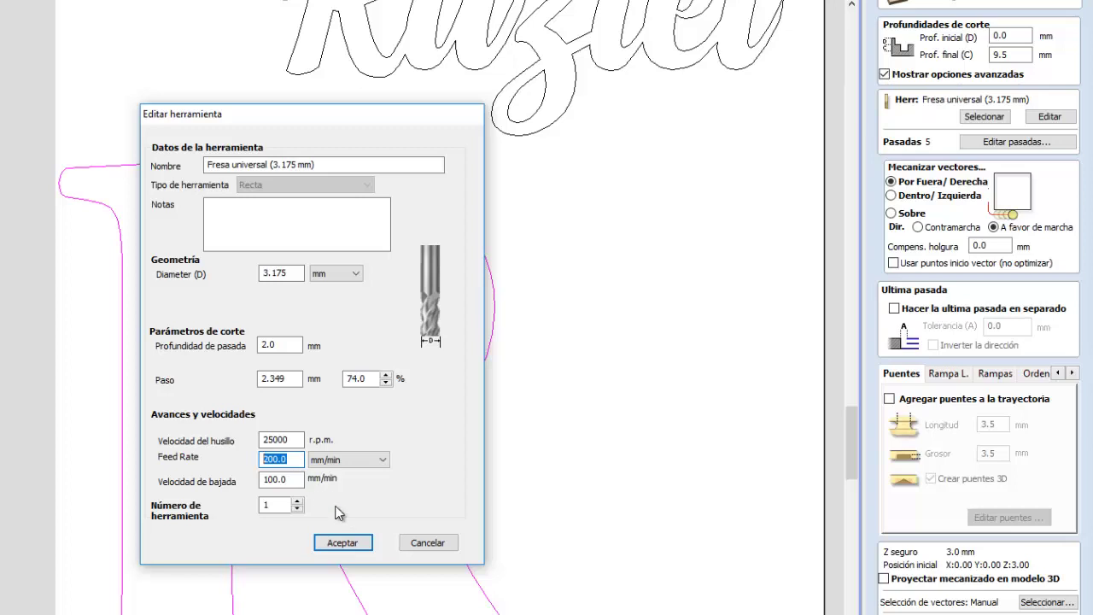
click(344, 547)
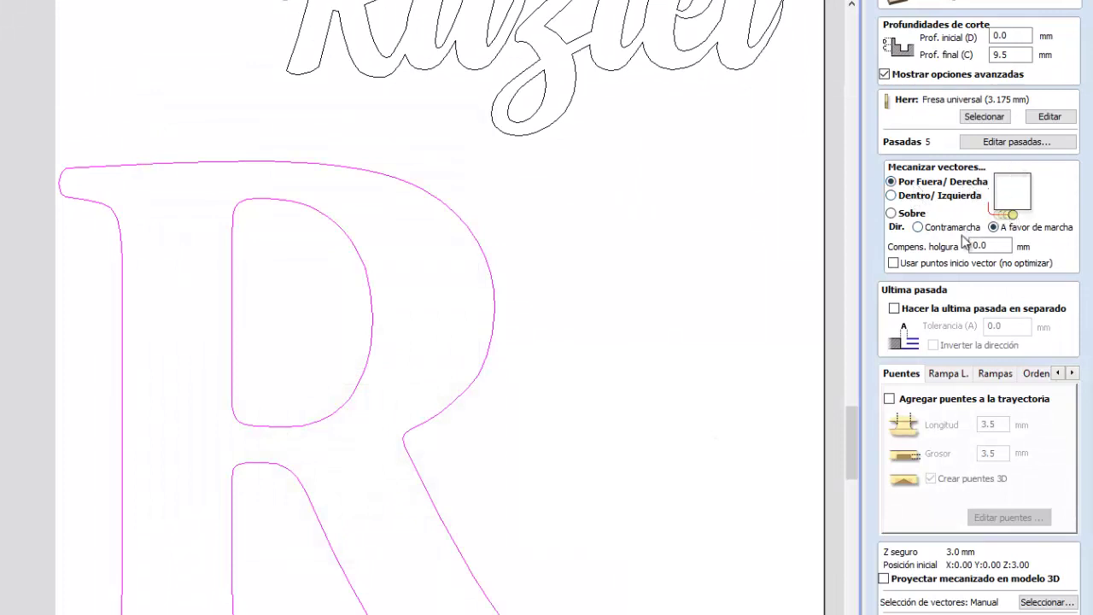
- Enable 3.5 mm long, 3.5 mm thick holding bridges on the profile and convert the R text to curves for bridge placement
click(888, 398)
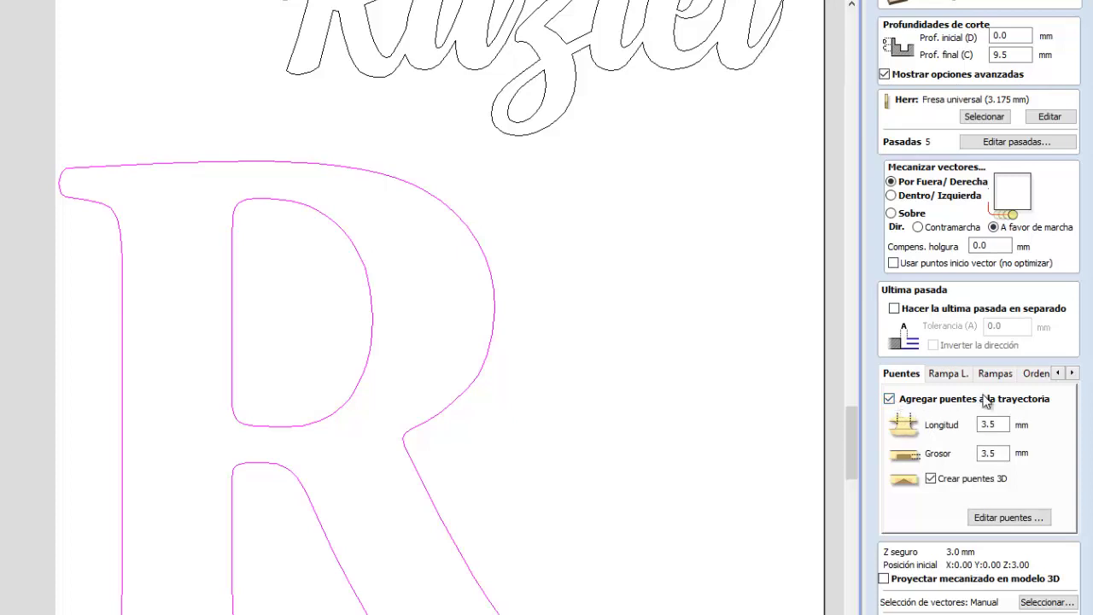
double_click(1000, 424)
key(Tab)
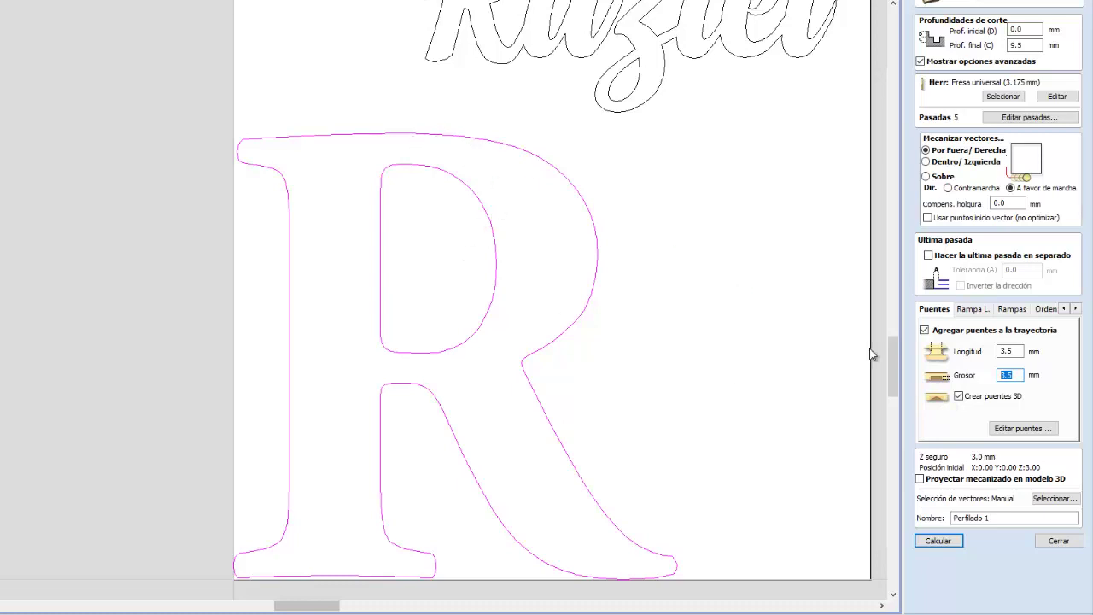
click(1021, 429)
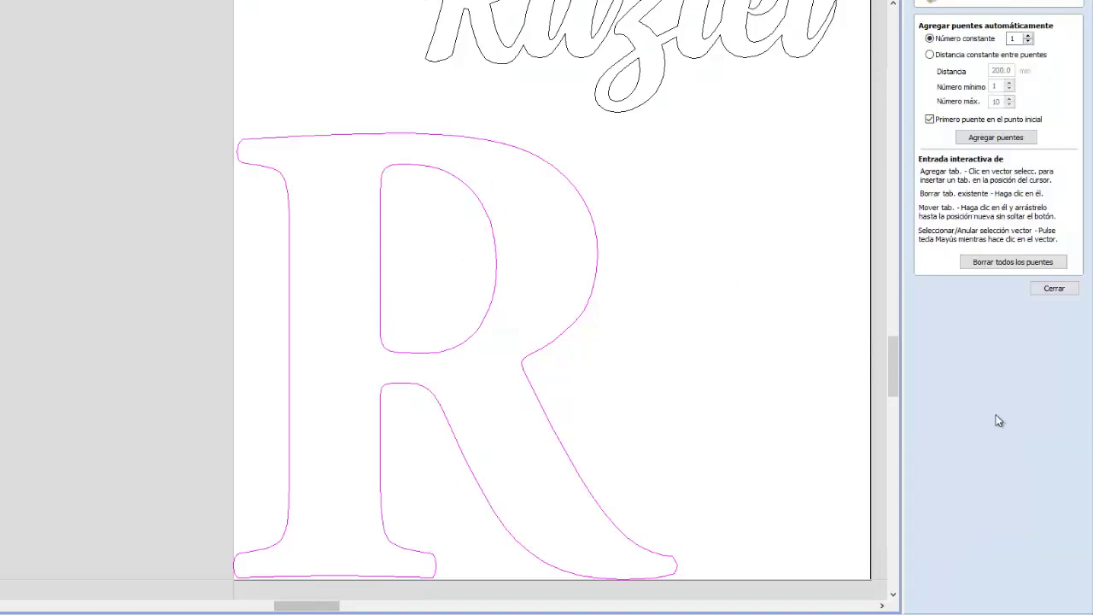
click(337, 134)
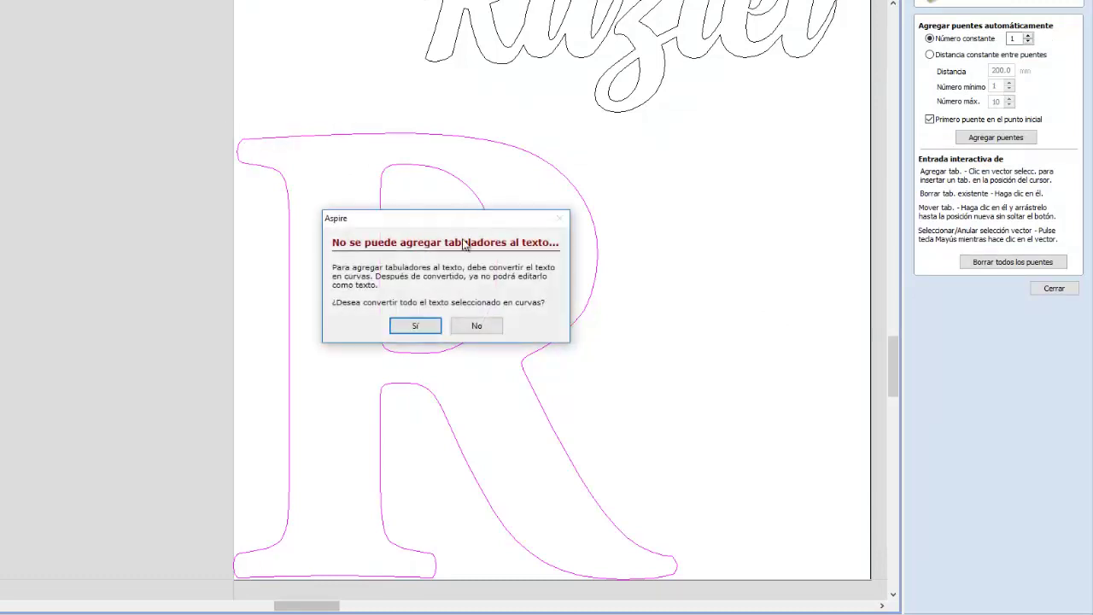
click(416, 325)
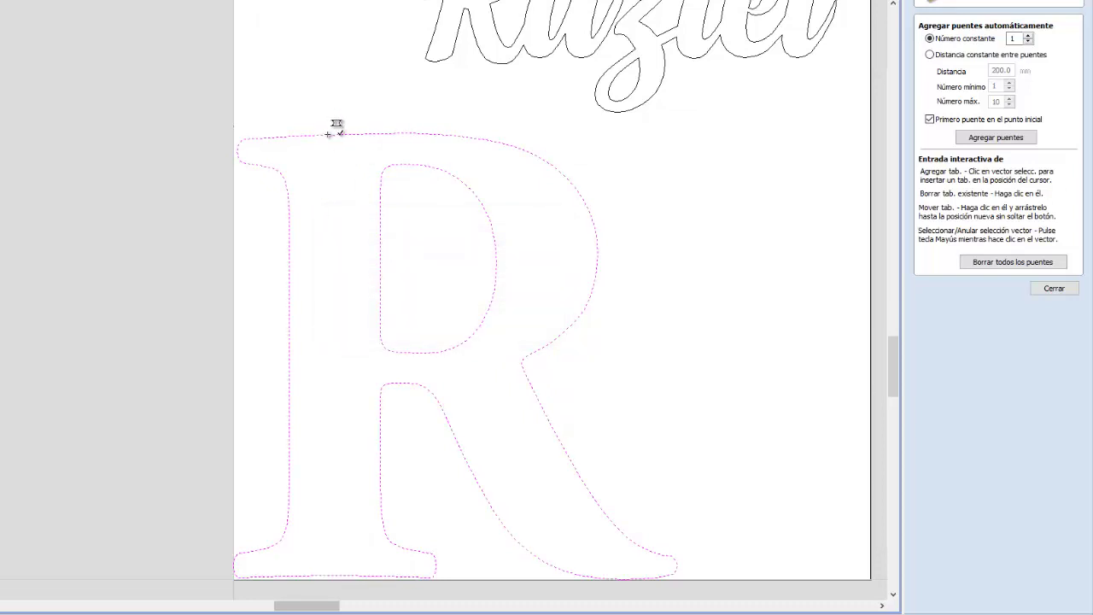
- Place six bridges on the R: its top edge, both sides of the inner opening, the stem's base, the leg and the outer bowl
click(327, 134)
click(380, 258)
click(496, 257)
click(330, 576)
click(587, 490)
click(597, 246)
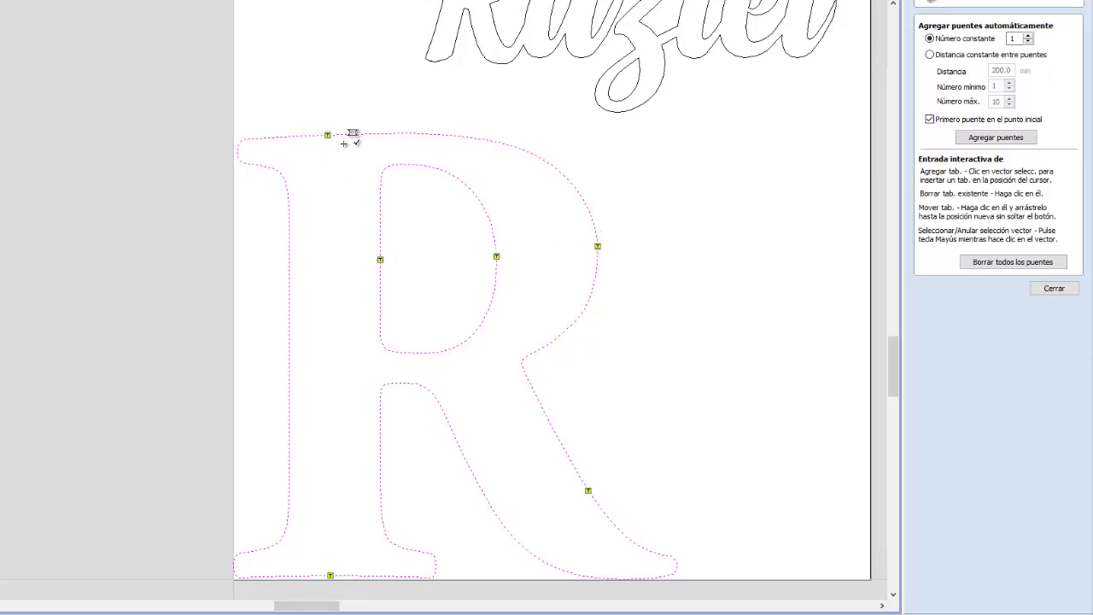
click(1059, 289)
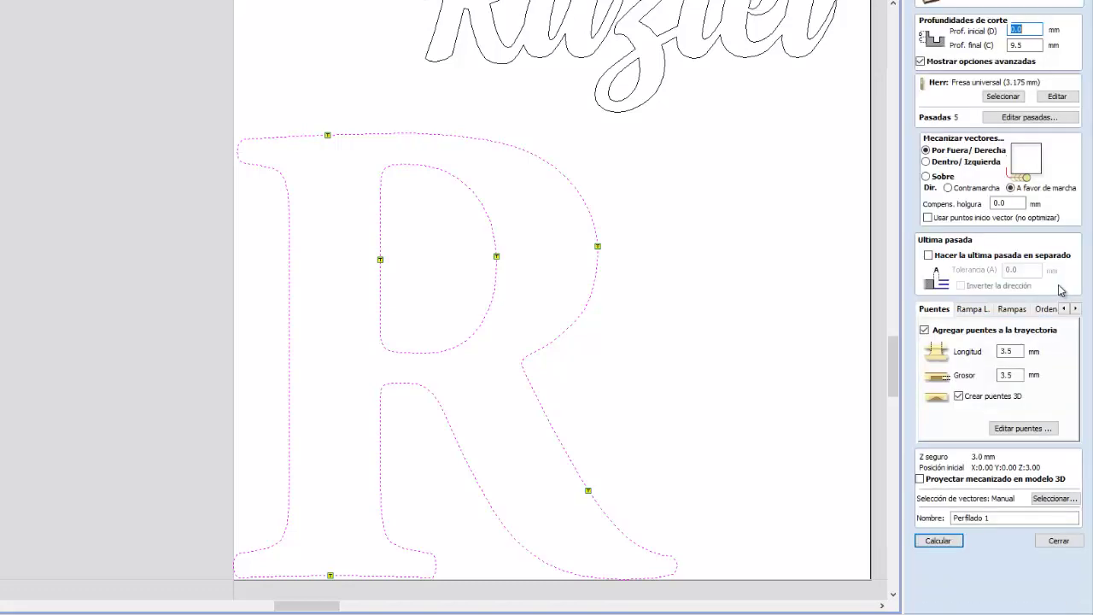
- Name the profile toolpath Letra R and calculate it, accepting the cut deeper than the material thickness
click(1001, 515)
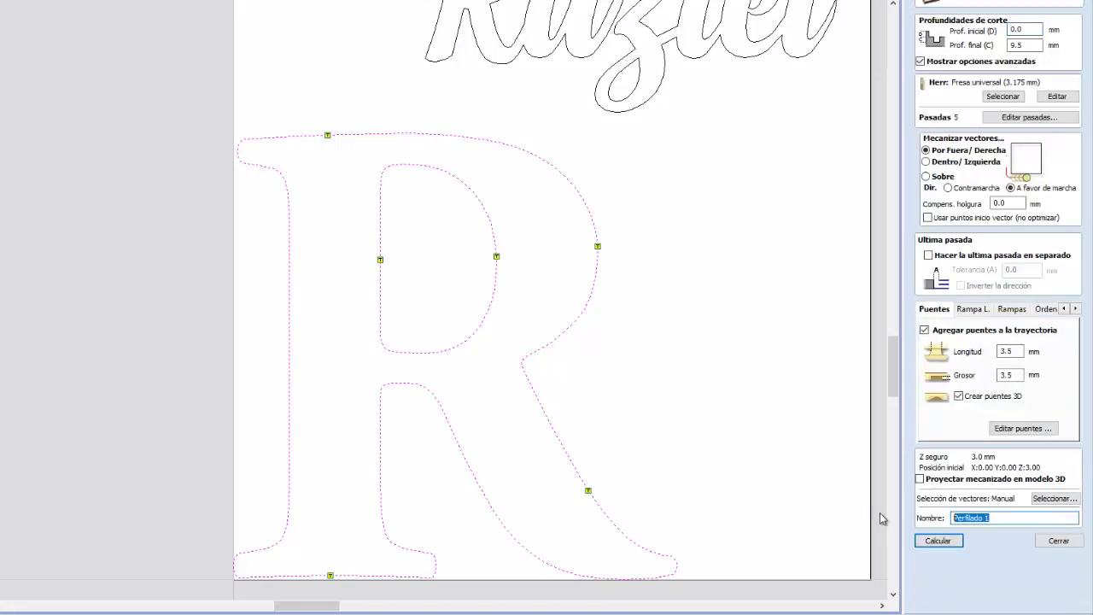
text(Letra R)
click(937, 541)
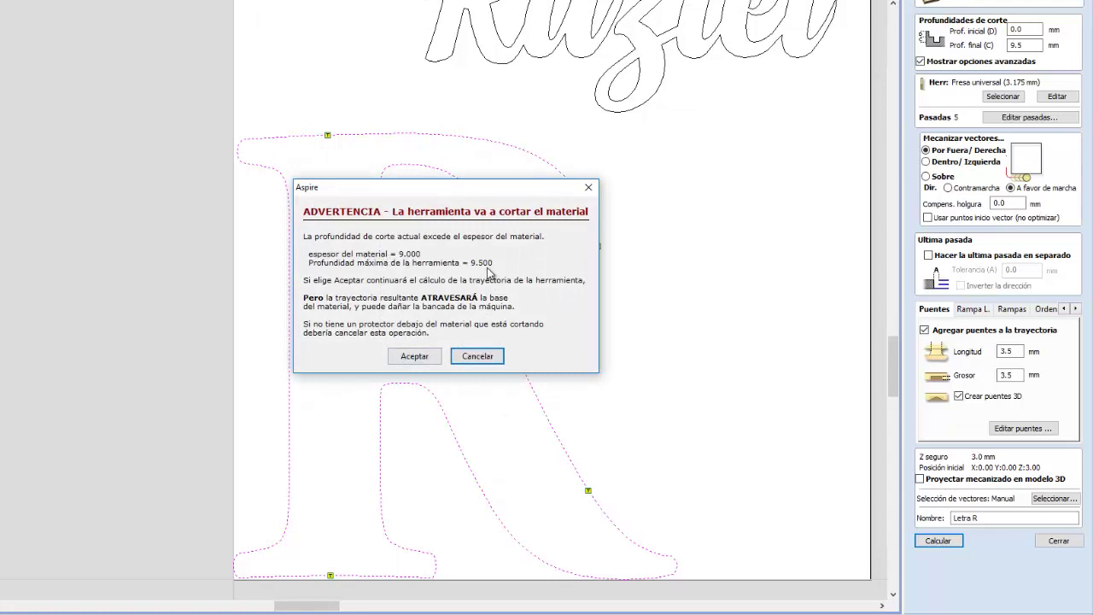
click(415, 356)
drag(337, 371, 278, 374)
scroll(278, 374, up, 5)
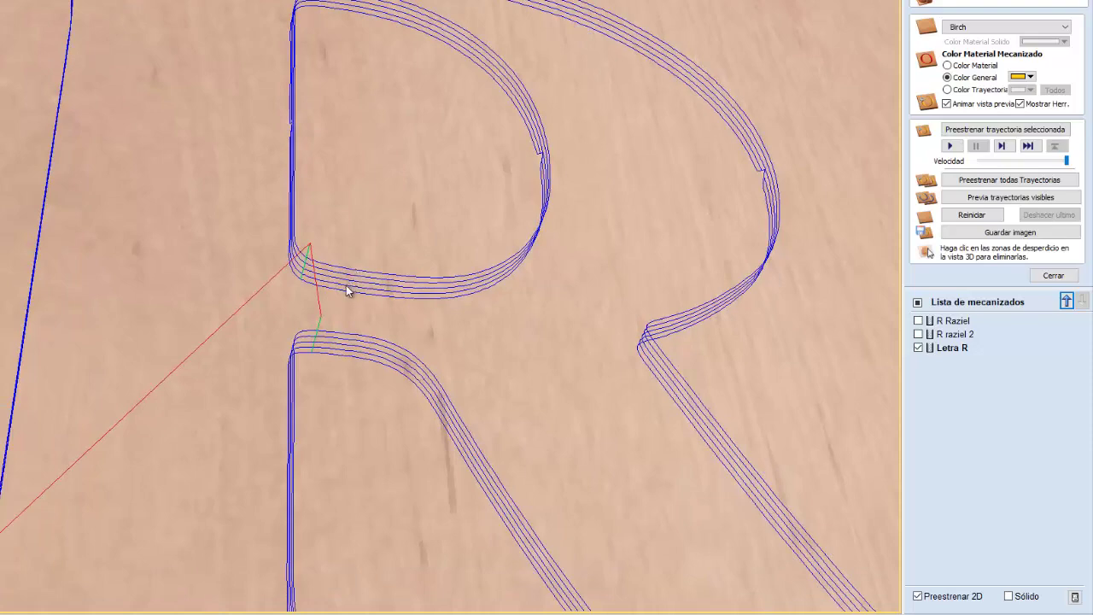
scroll(360, 373, down, 8)
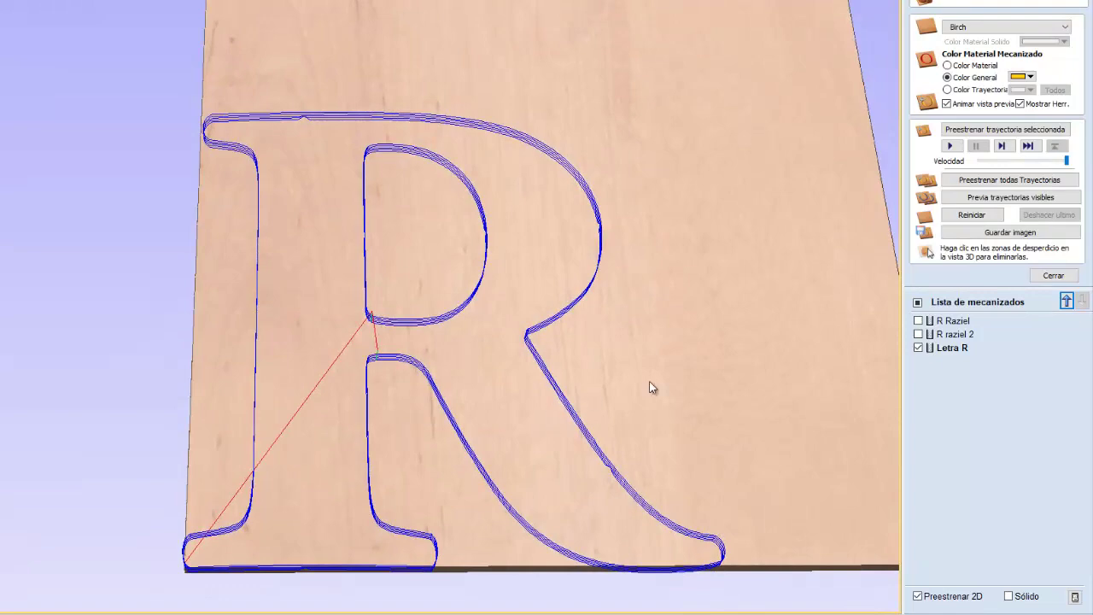
- Run the 3D cutting preview of the Letra R toolpath and inspect the bridges along the R's contours
scroll(244, 113, up, 5)
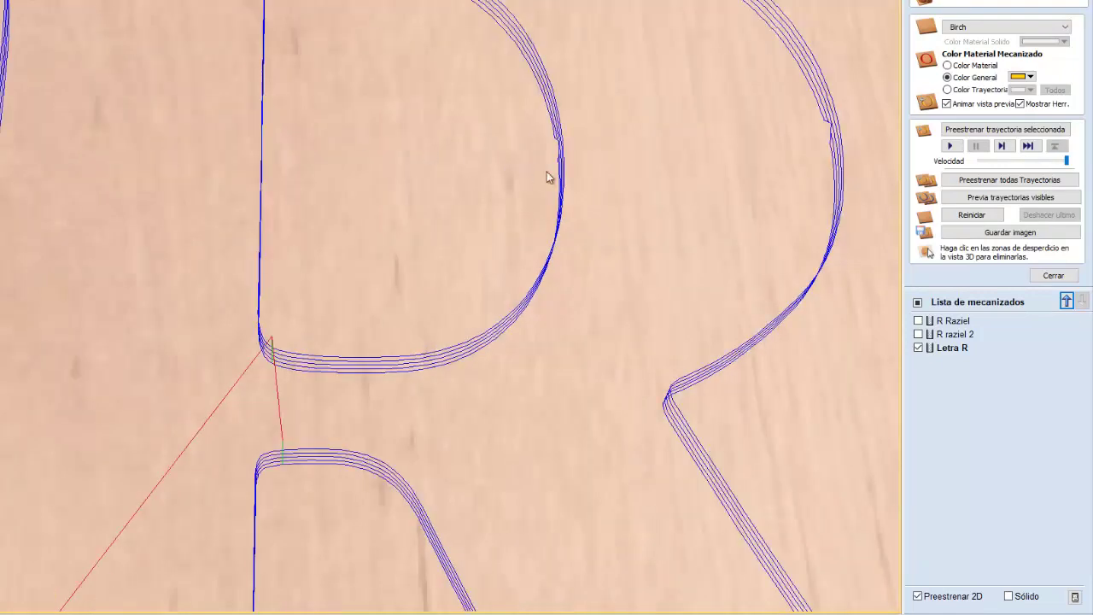
drag(548, 176, 563, 131)
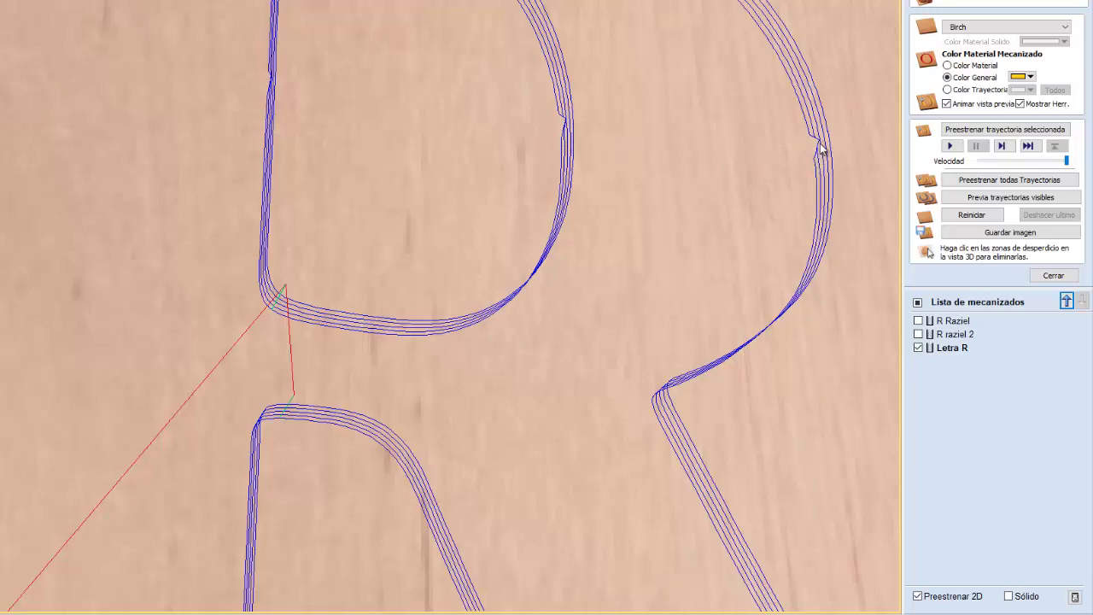
scroll(639, 266, down, 5)
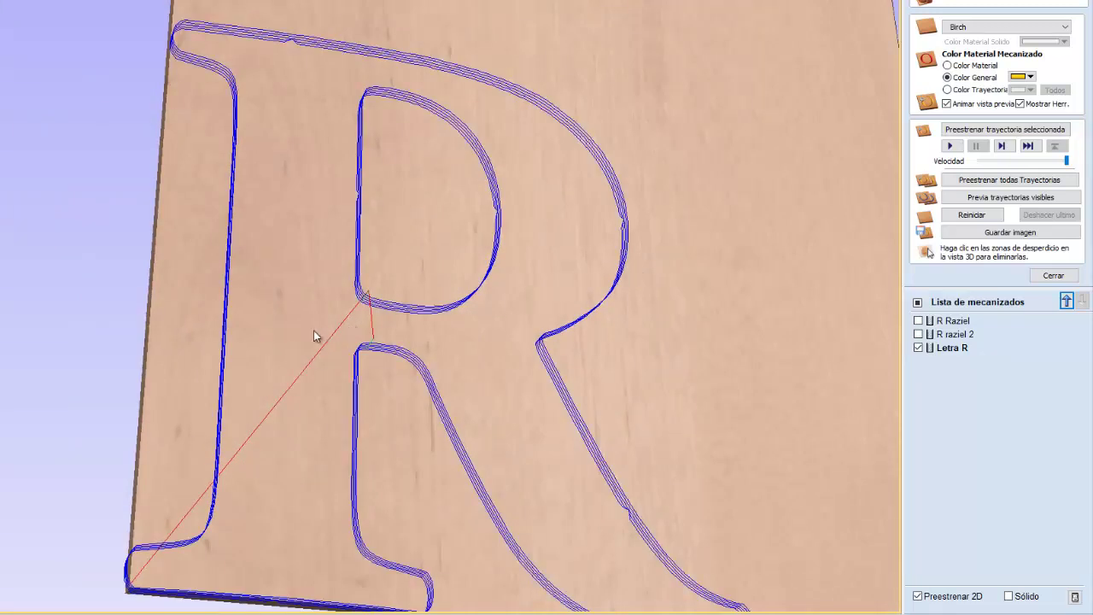
scroll(373, 369, up, 3)
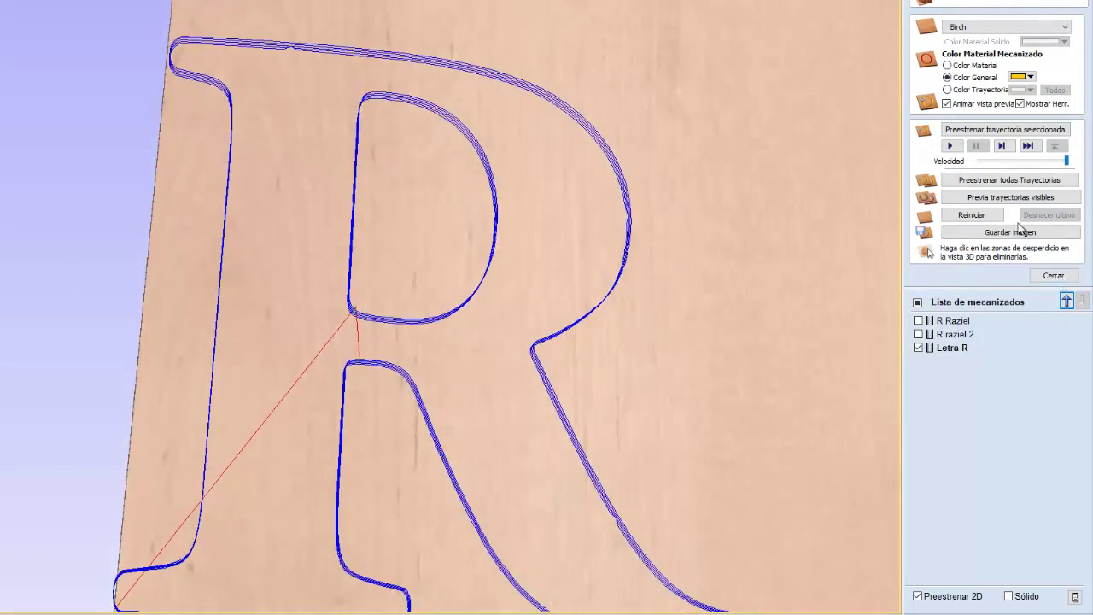
click(950, 147)
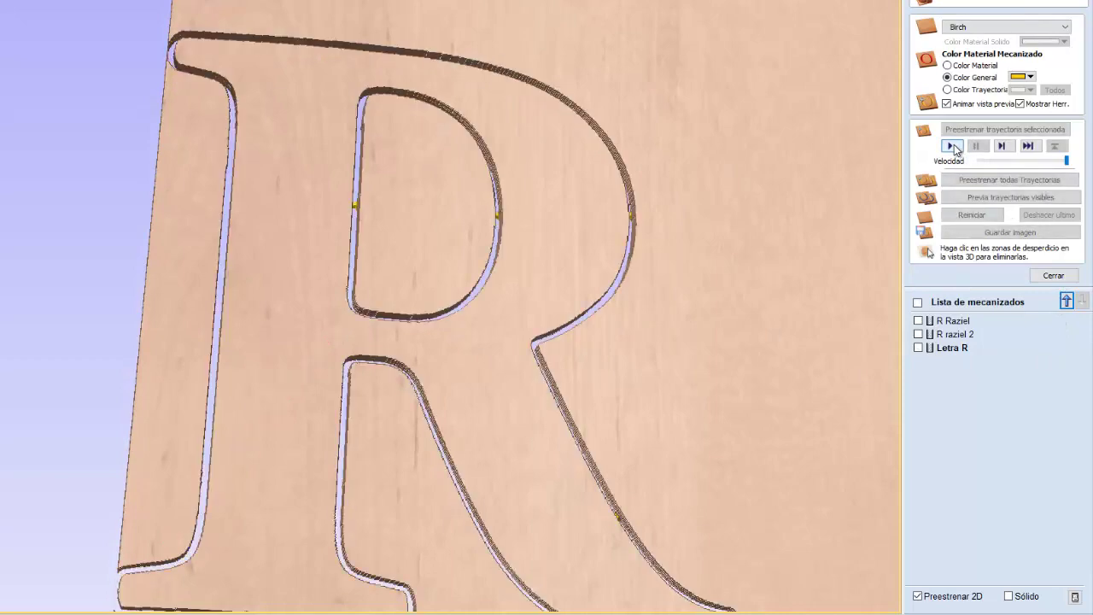
scroll(370, 239, up, 5)
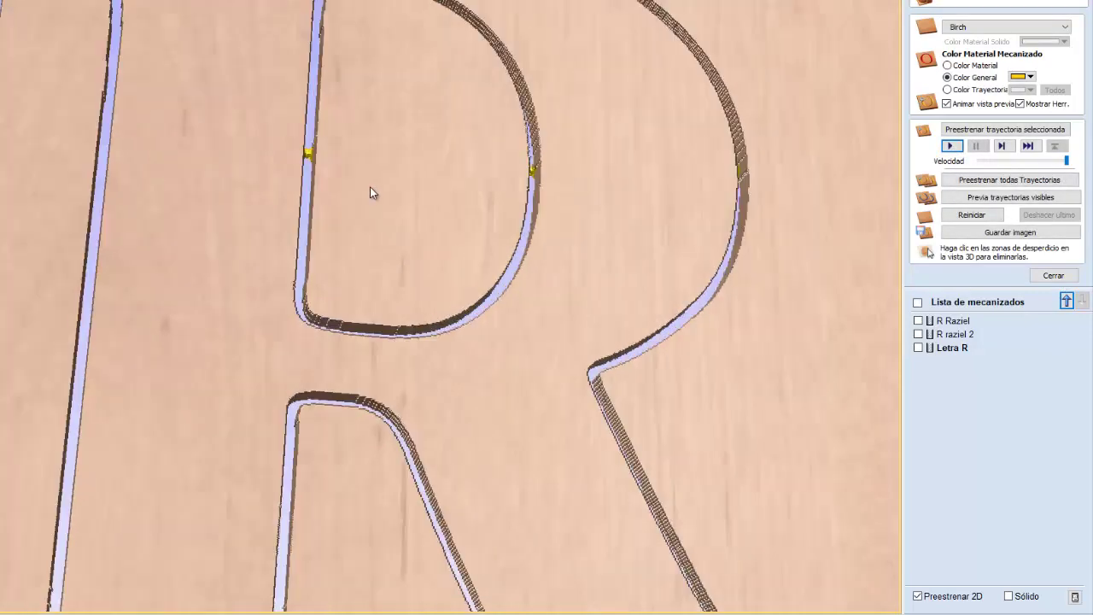
middle_drag(253, 98, 281, 149)
scroll(757, 321, down, 8)
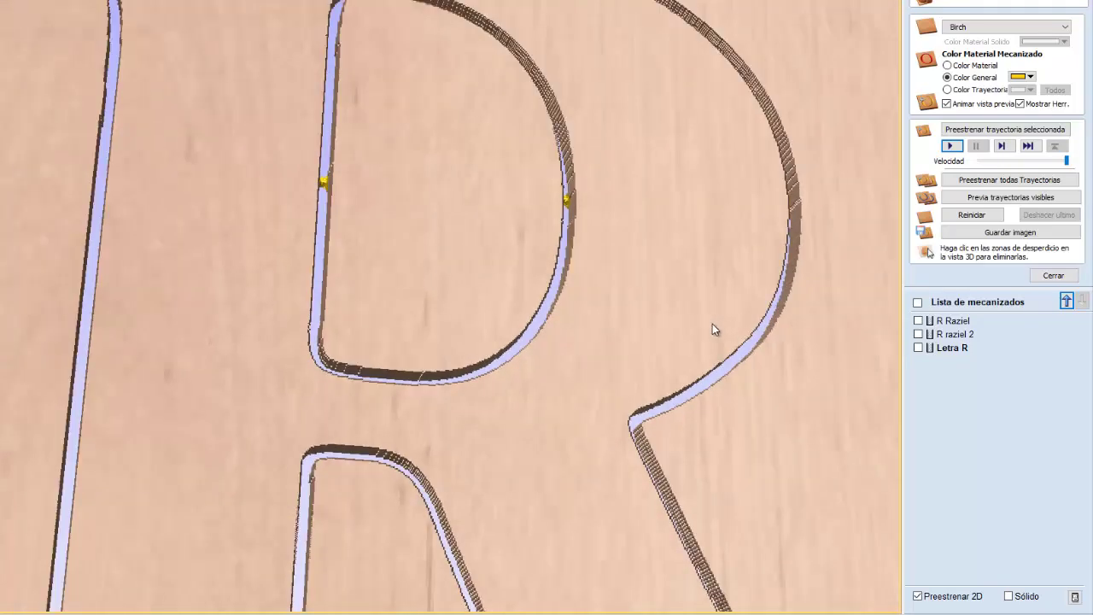
drag(698, 376, 890, 300)
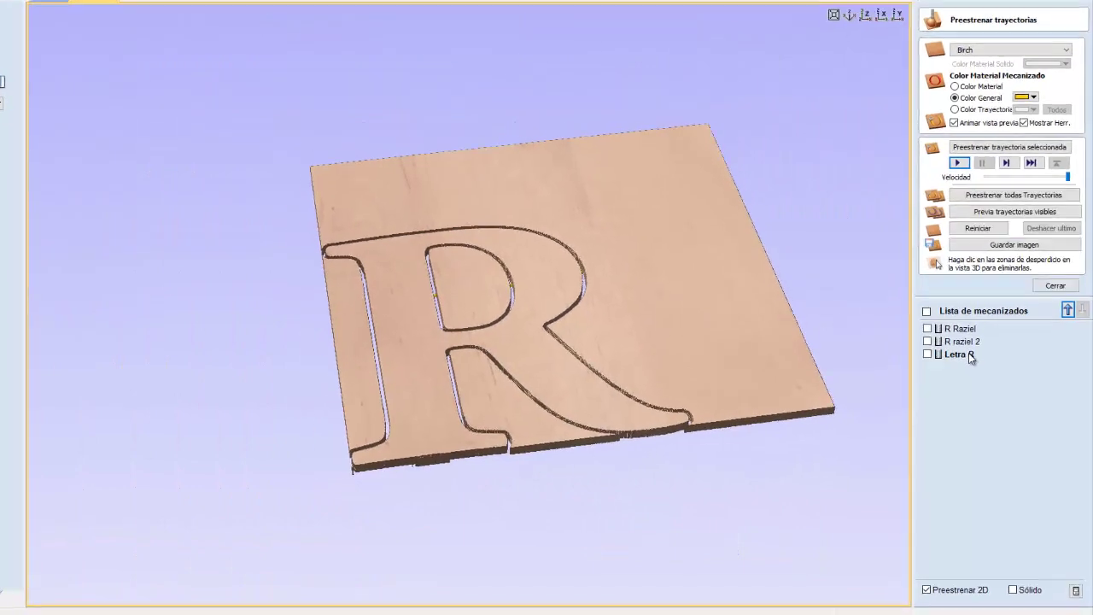
key(Escape)
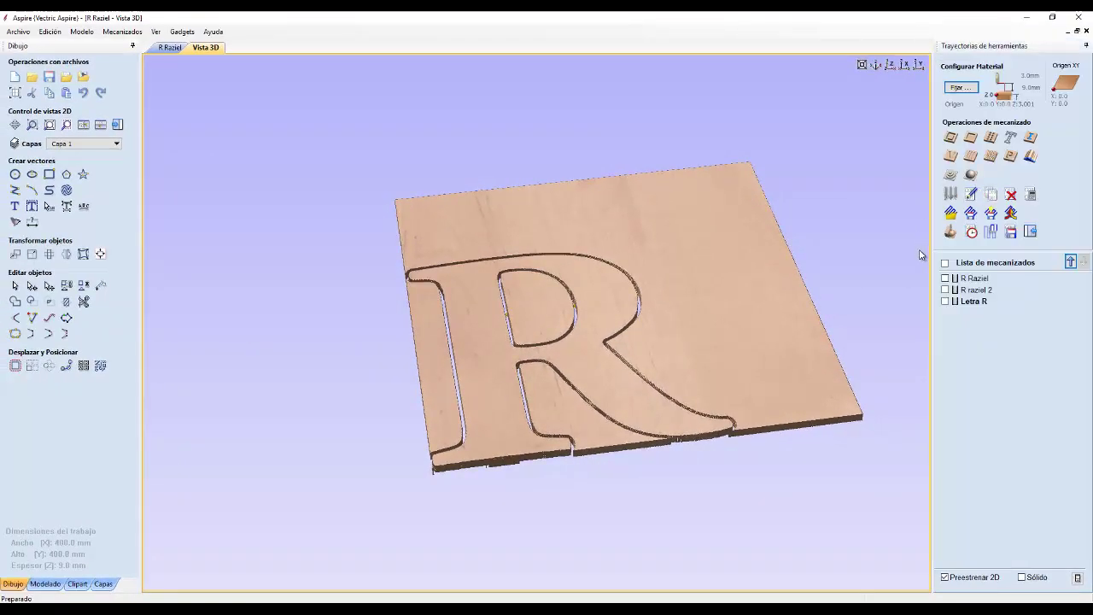
- Return to the 2D drawing and move the large R off the board into the empty space beside it
click(170, 47)
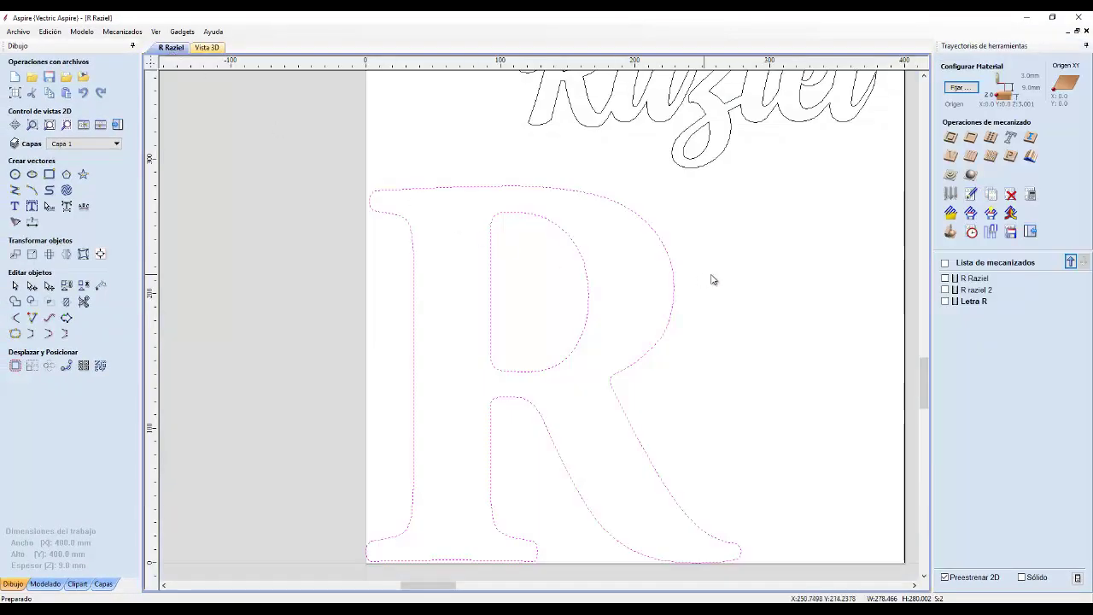
scroll(713, 276, down, 3)
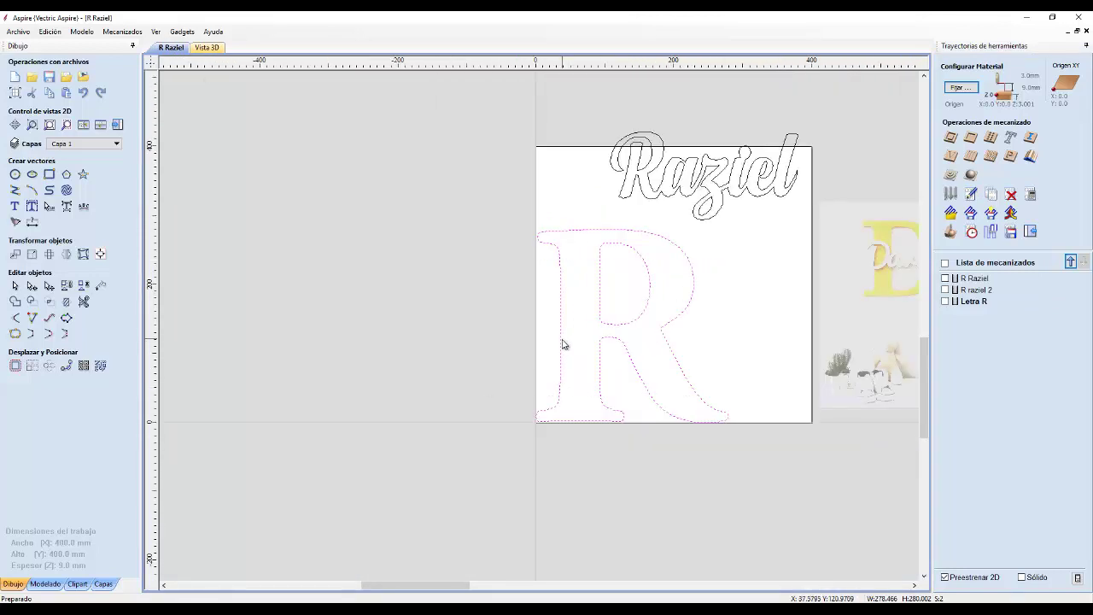
drag(561, 339, 237, 214)
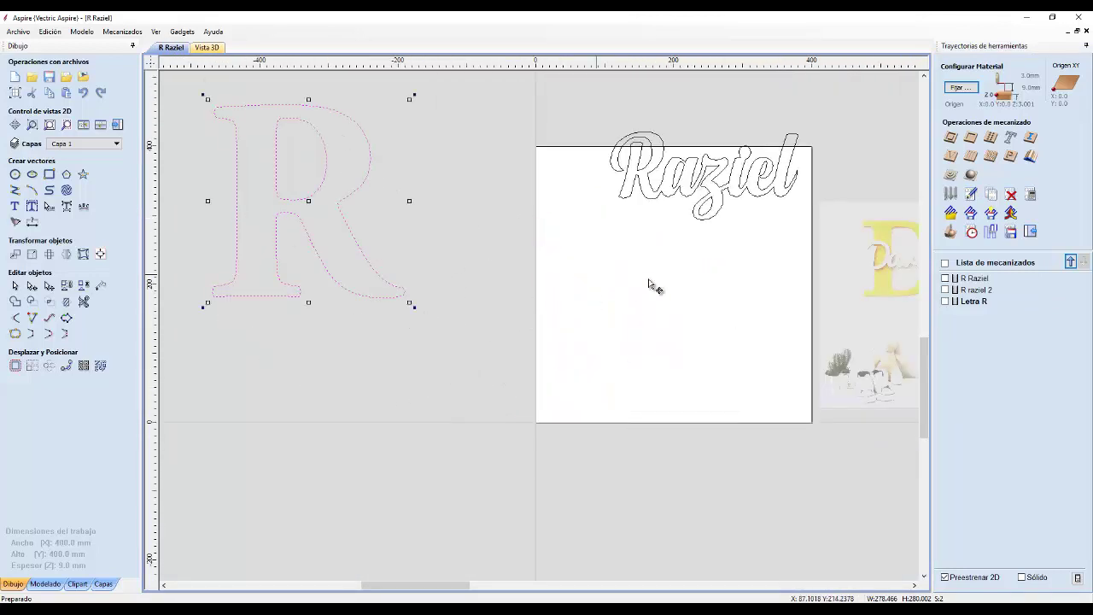
- Move the script name's lower-left anchor to absolute position X 0, Y 0 mm
click(621, 195)
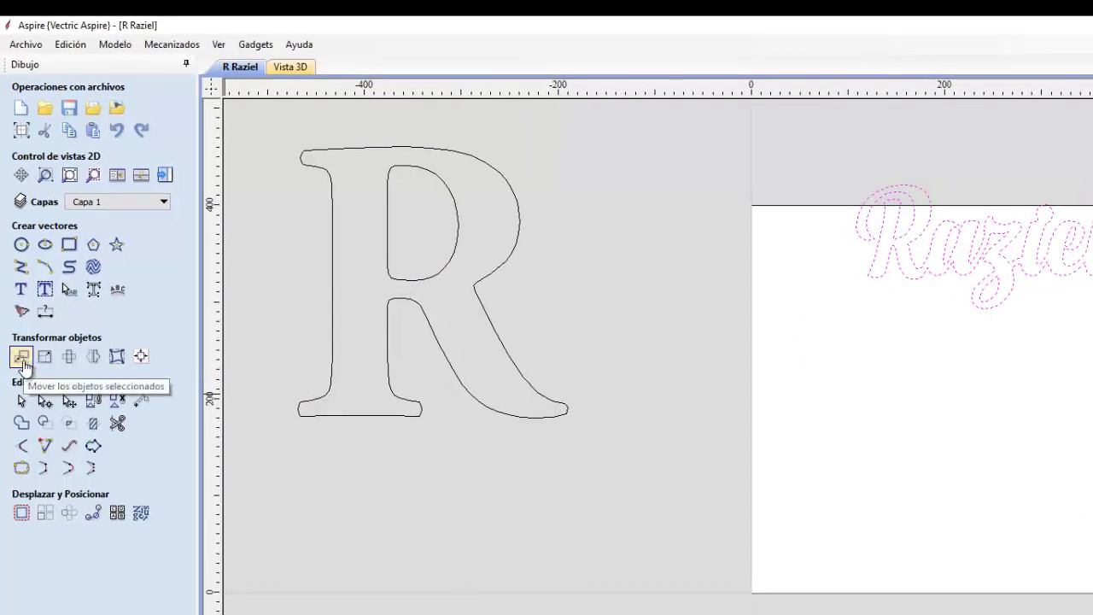
click(22, 357)
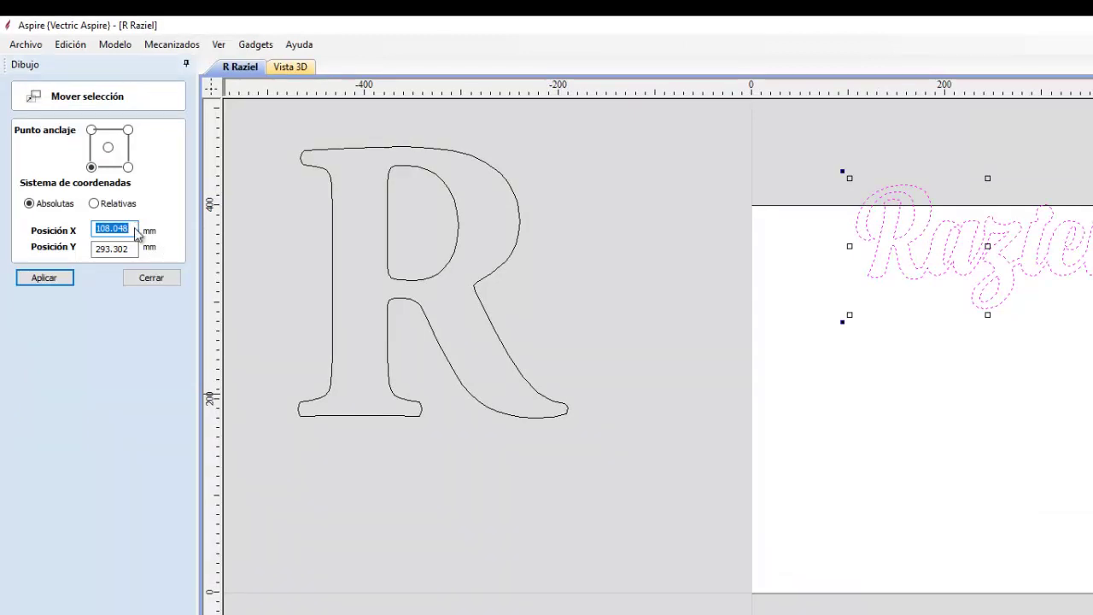
text(0)
key(Tab)
text(0)
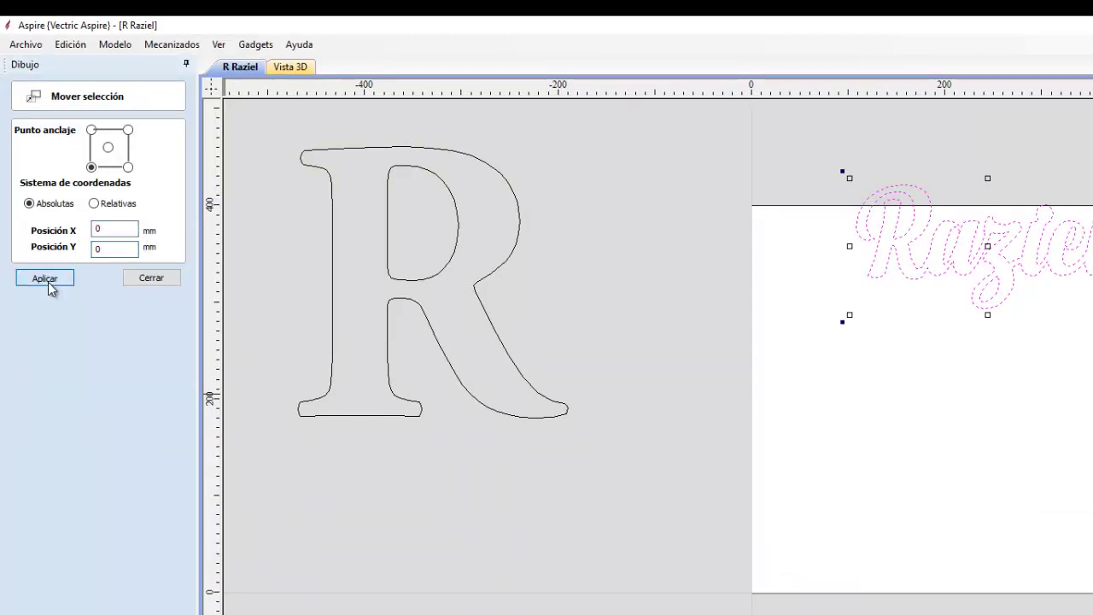
click(46, 278)
key(Escape)
scroll(842, 555, up, 4)
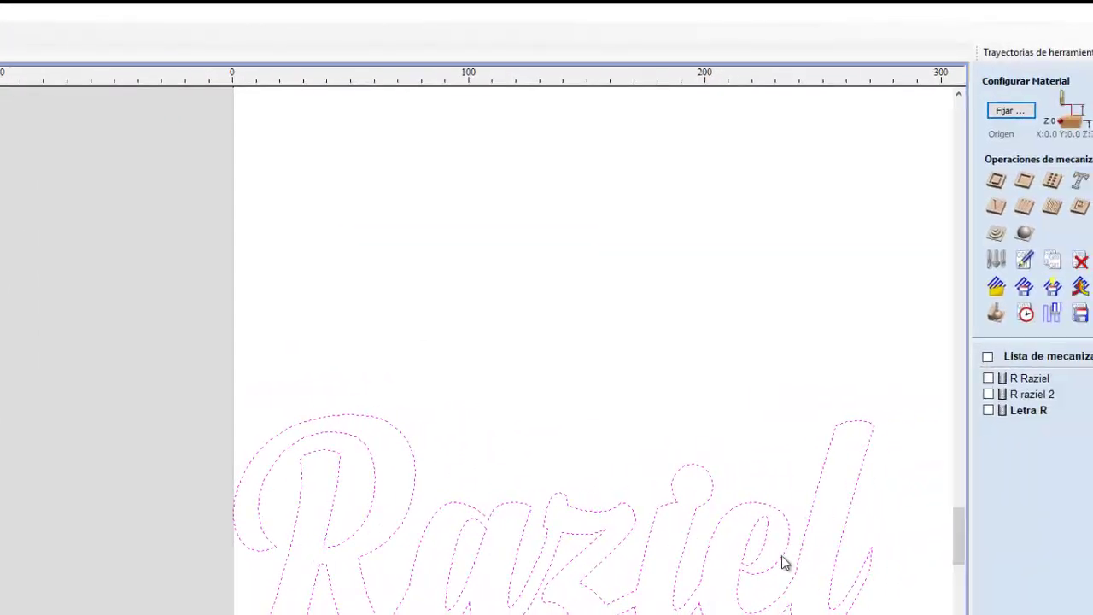
- Start a 2D profile toolpath for the script name and review the 3.175 mm end mill's cutting parameters
click(995, 179)
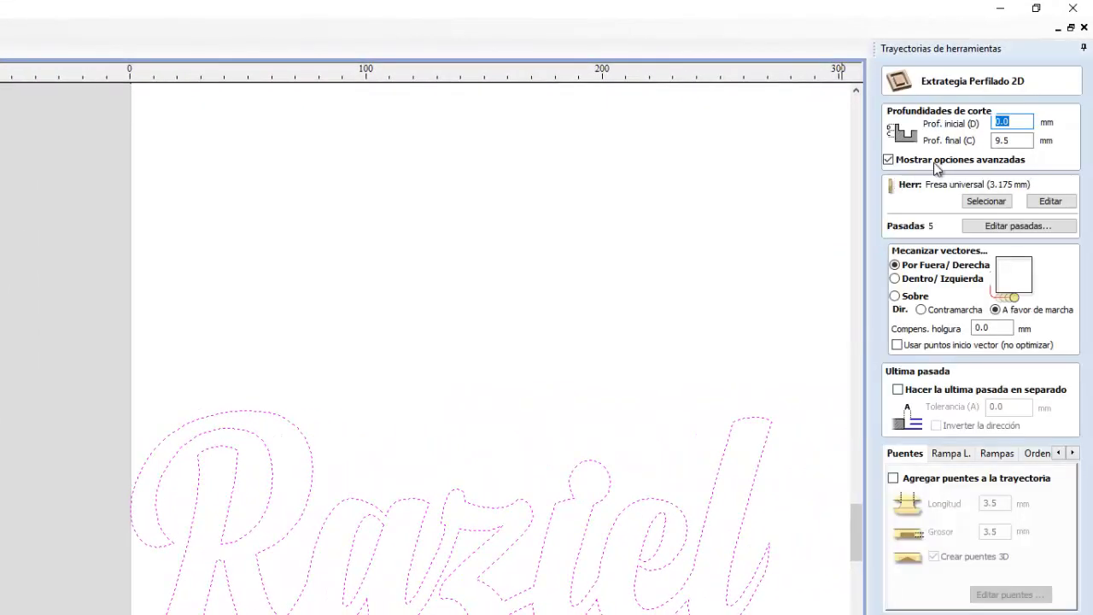
click(1052, 204)
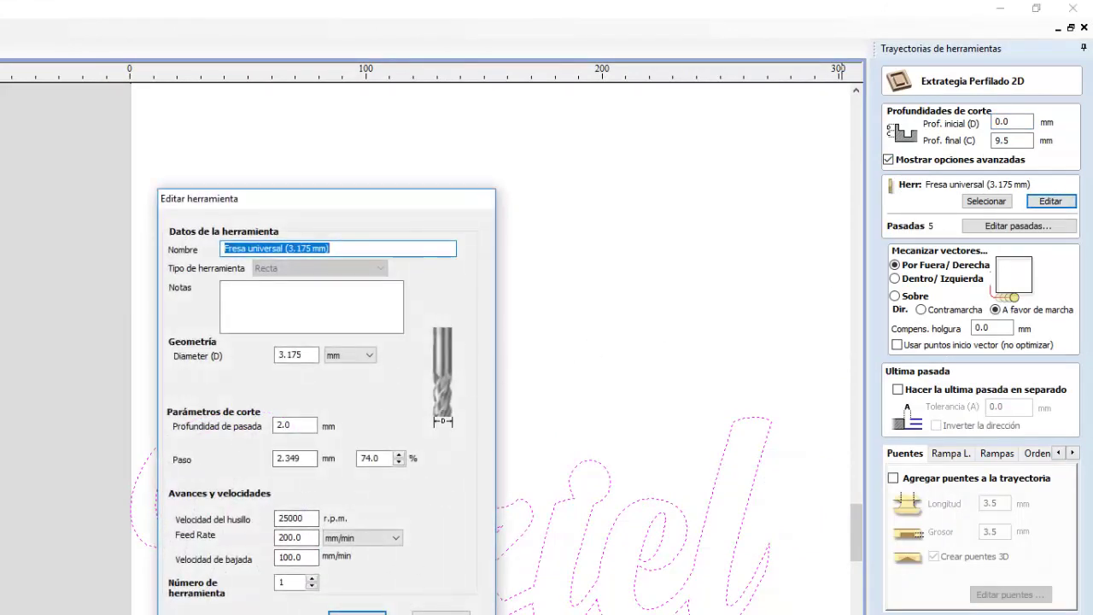
click(441, 612)
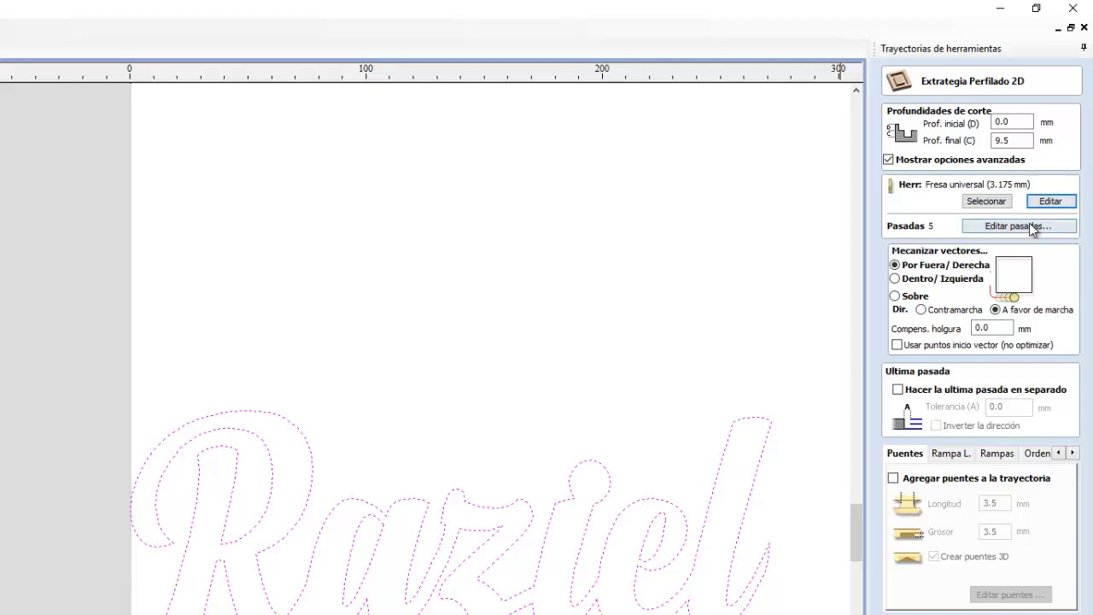
- Set the profile's number of passes to 4 for the 9.5 mm cut depth
click(1023, 227)
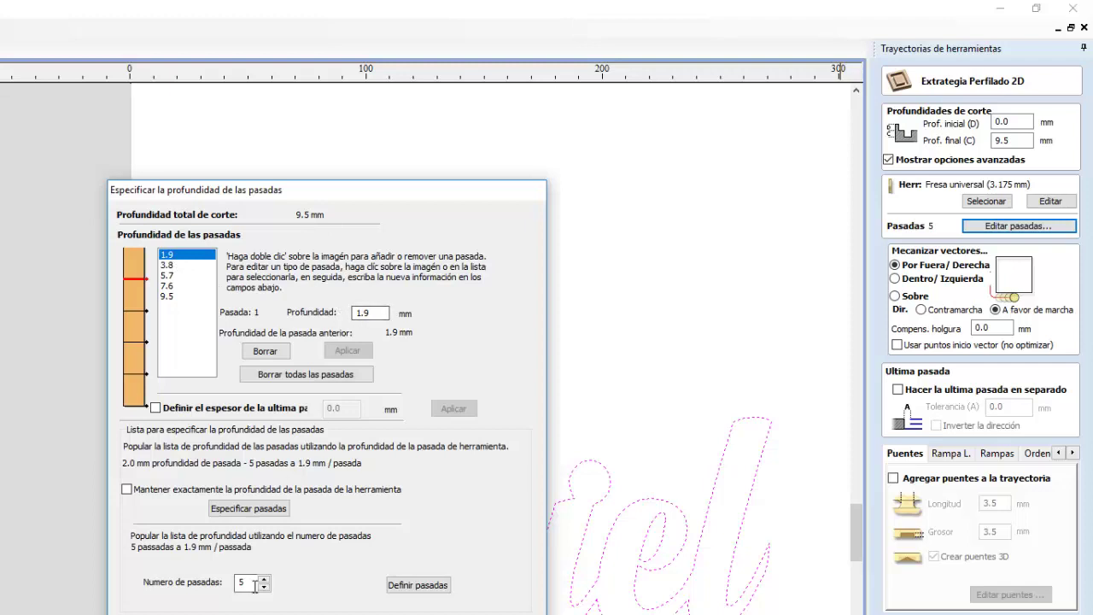
double_click(372, 313)
click(264, 586)
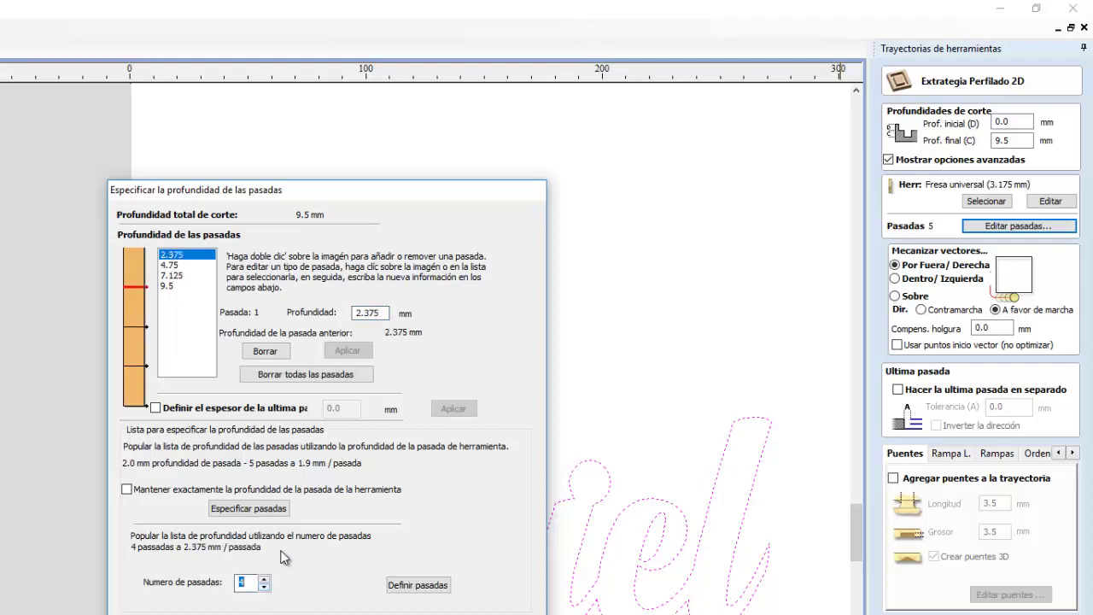
drag(355, 313, 378, 314)
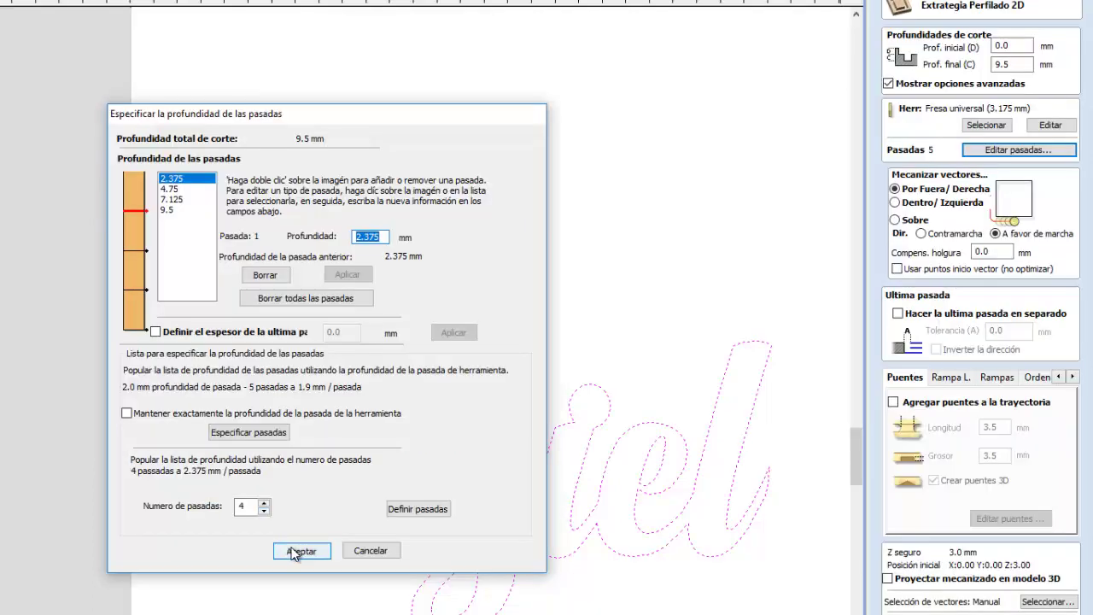
click(294, 552)
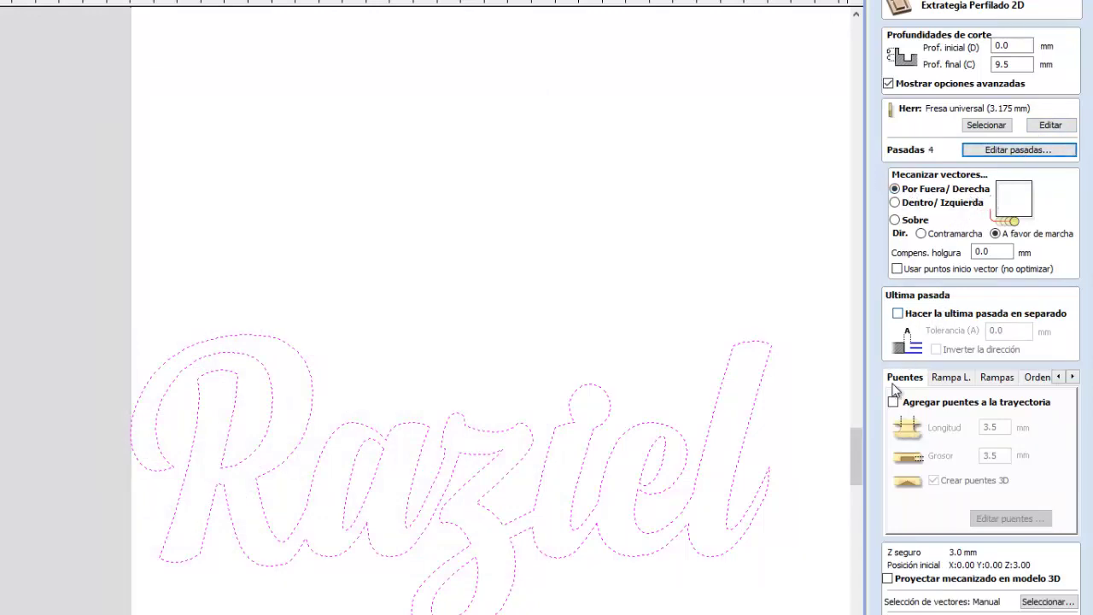
- Reselect all vectors of the script name and enable 3.5 mm long, 3.5 mm thick 3D bridges on the profile
click(759, 427)
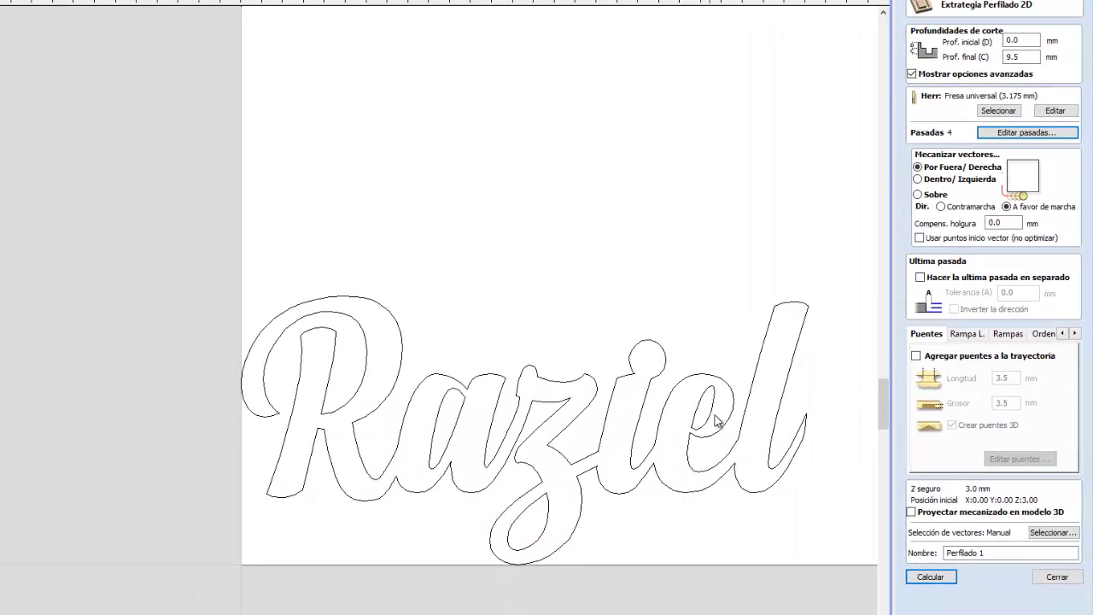
click(717, 420)
key(ctrl+a)
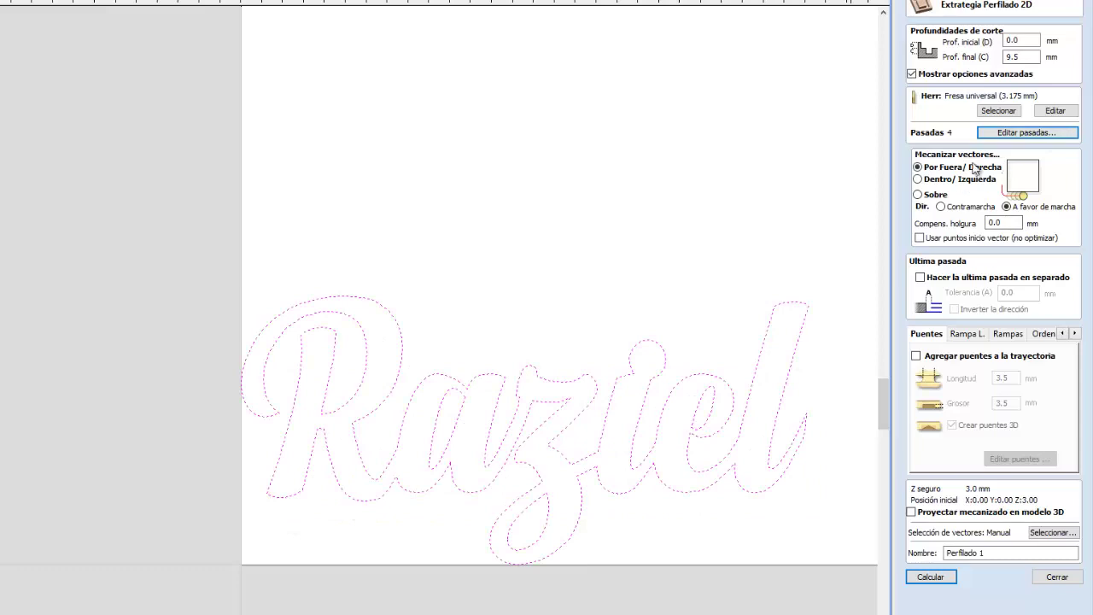
click(936, 357)
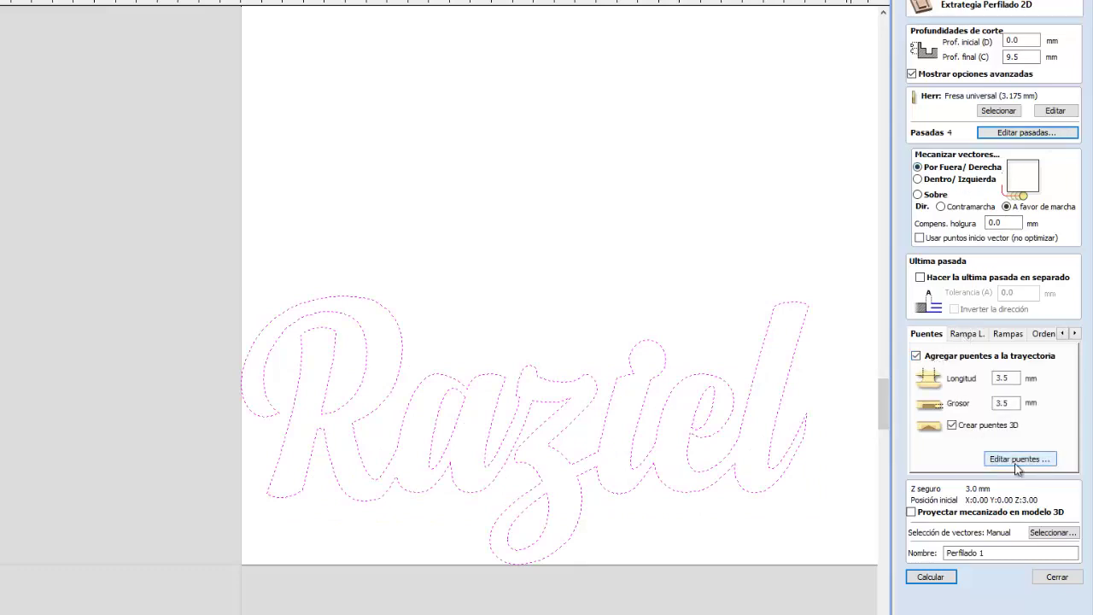
- Place bridges on the script name at the l's tail and top, the i's dot, the z's lower loop and top, and the a's top
click(996, 459)
scroll(803, 419, up, 4)
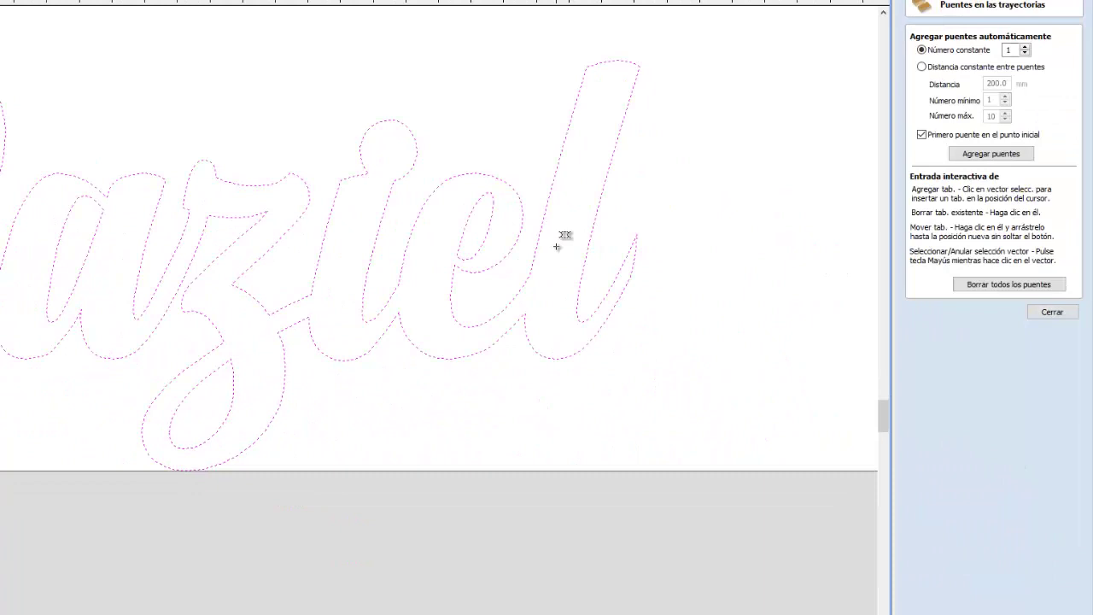
click(634, 252)
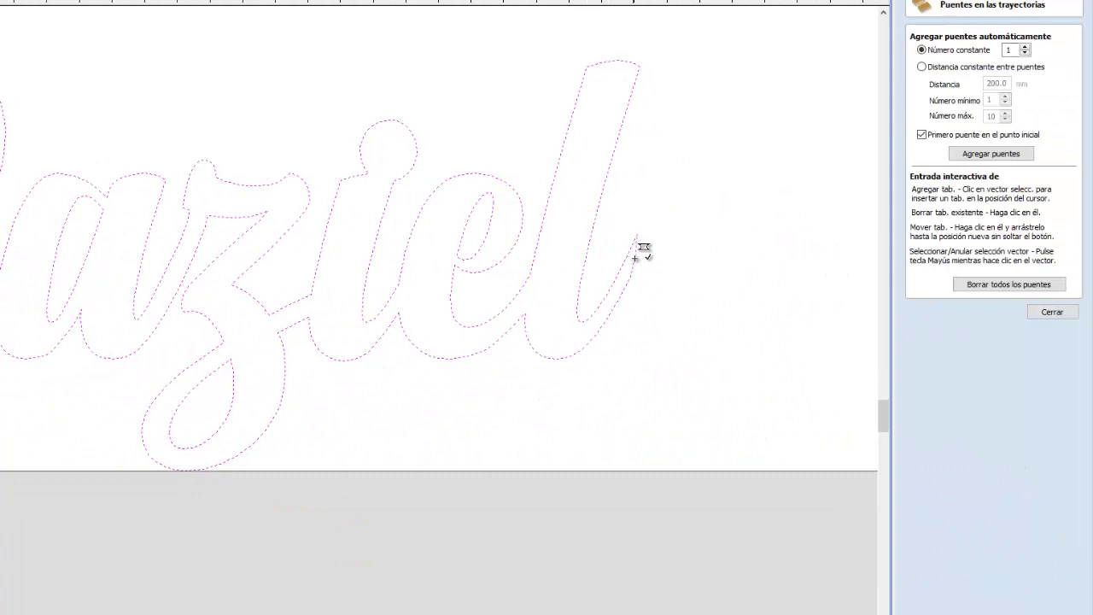
click(612, 61)
click(376, 123)
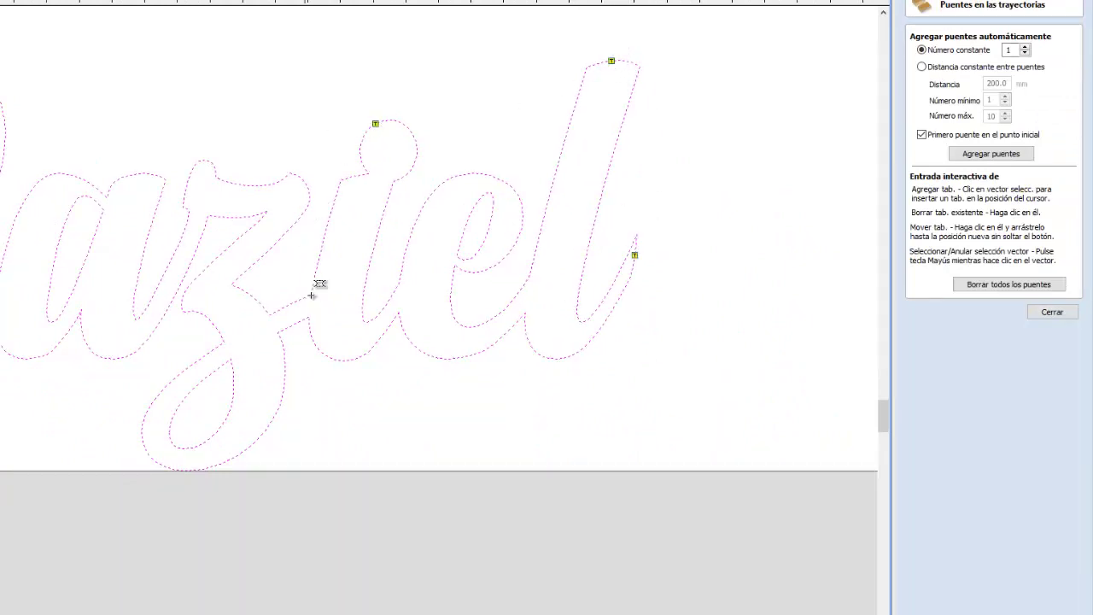
click(248, 446)
click(205, 160)
click(54, 173)
- Place bridges on the script R's curl, stem base, stem top and upper arc, and under the letters a and e
mouse_move(61, 168)
middle_down()
mouse_move(717, 190)
mouse_move(600, 247)
middle_up()
click(324, 305)
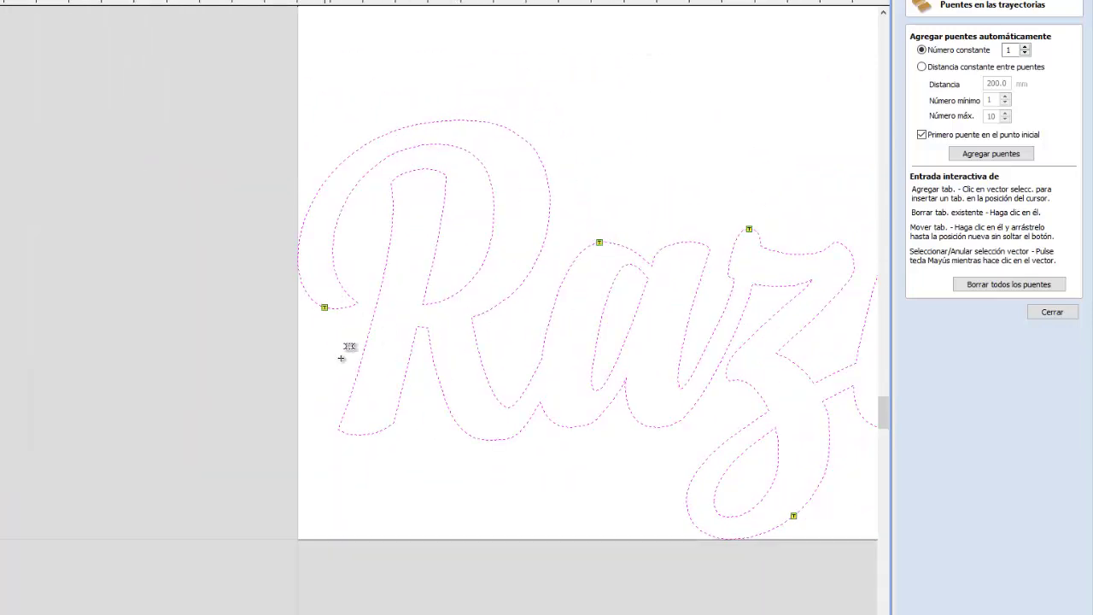
click(366, 434)
click(421, 169)
click(466, 119)
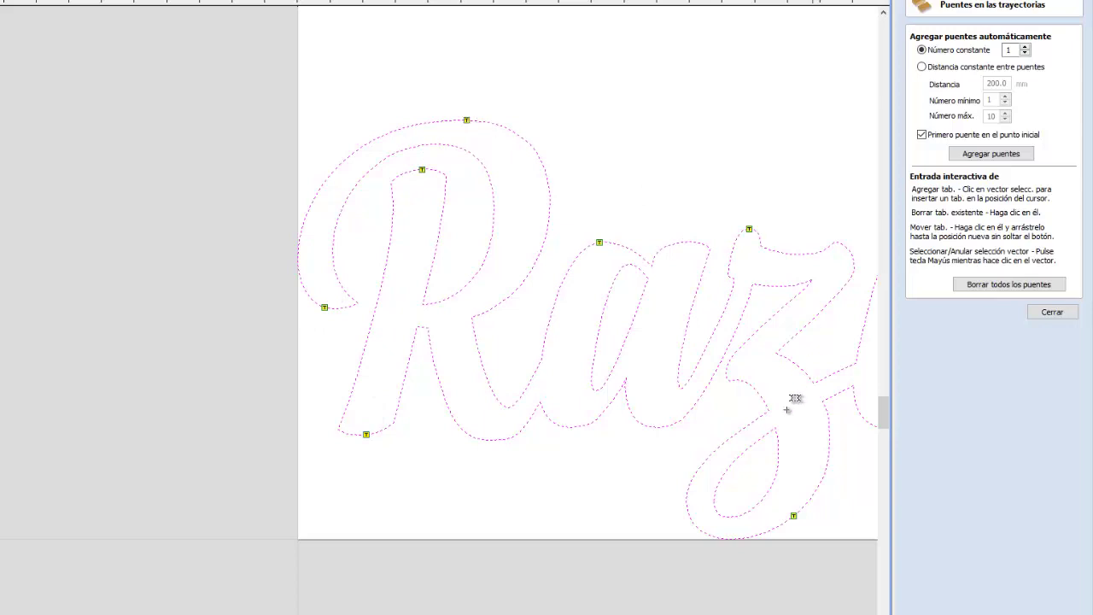
click(583, 425)
scroll(743, 423, down, 3)
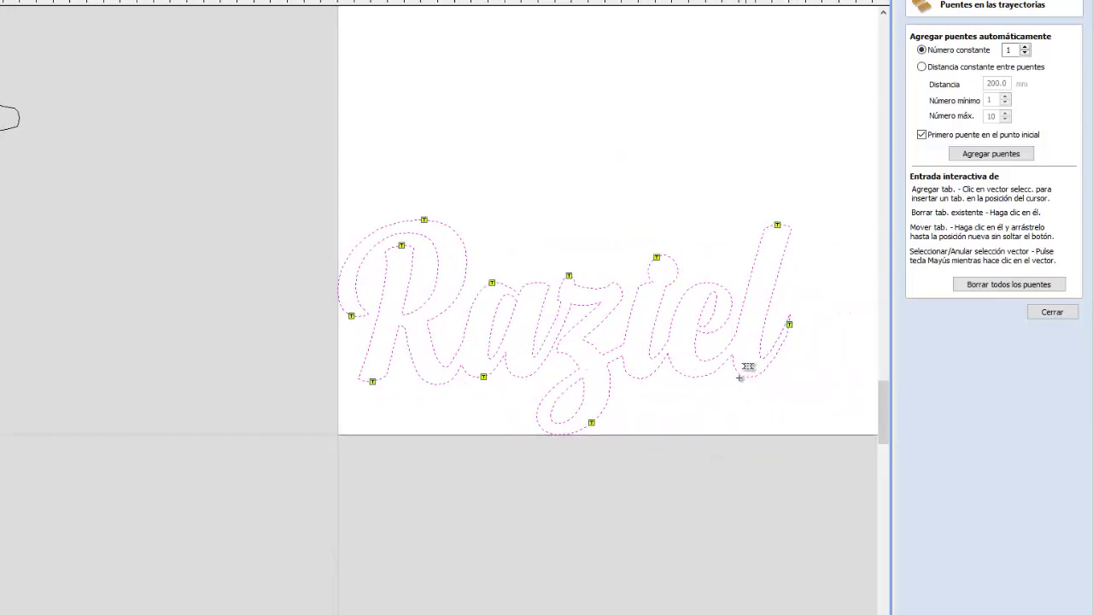
click(695, 376)
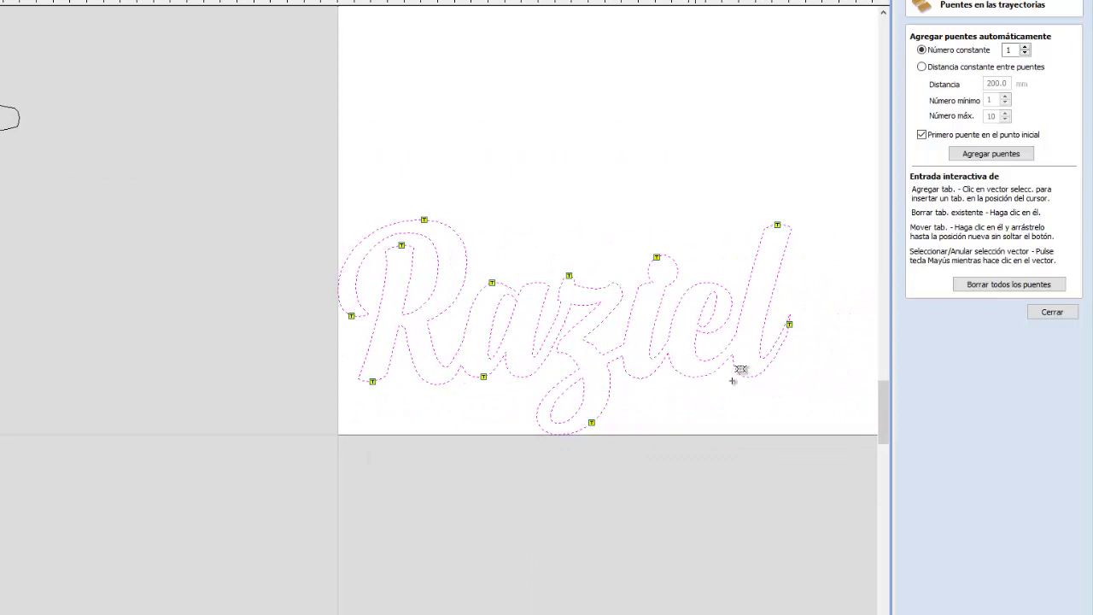
click(1050, 312)
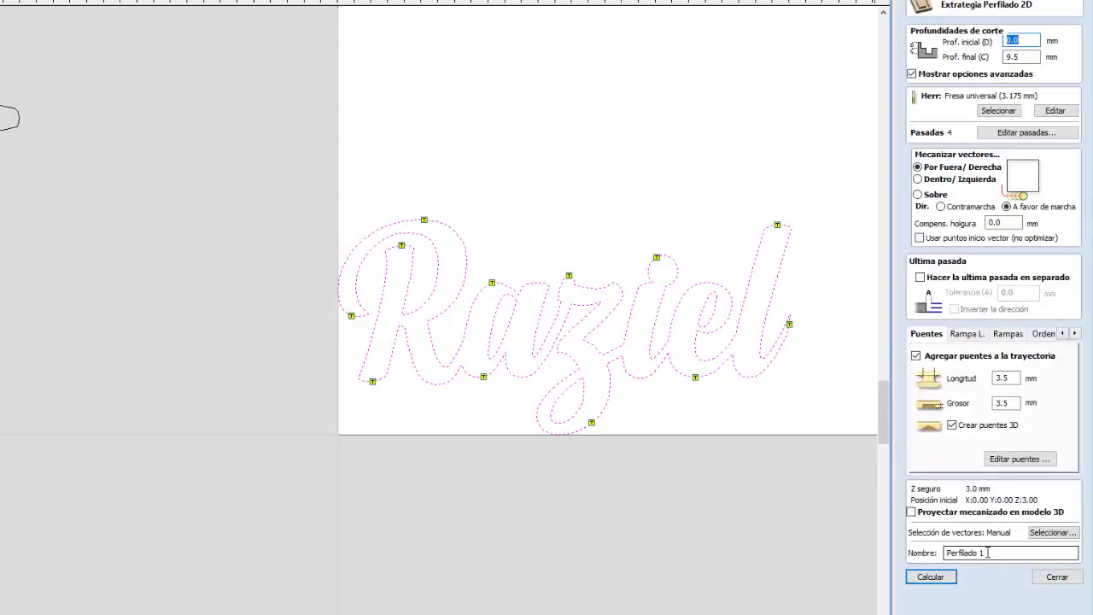
- Name the profile toolpath with the sign's name followed by "nombre" and calculate it, accepting the cut through the material
click(988, 553)
text(Raziel nombre)
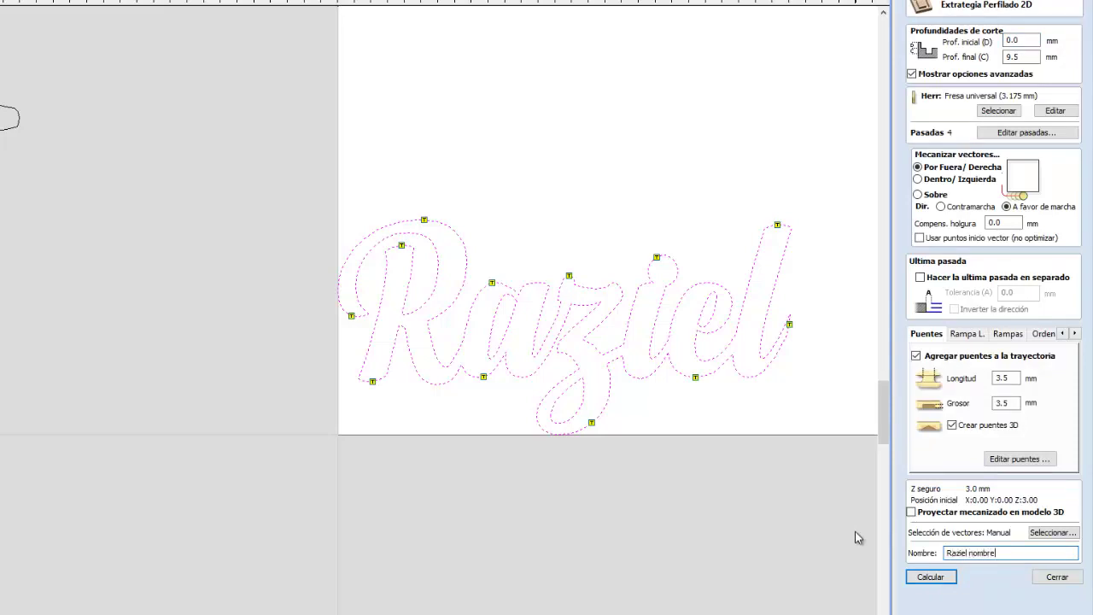
click(915, 572)
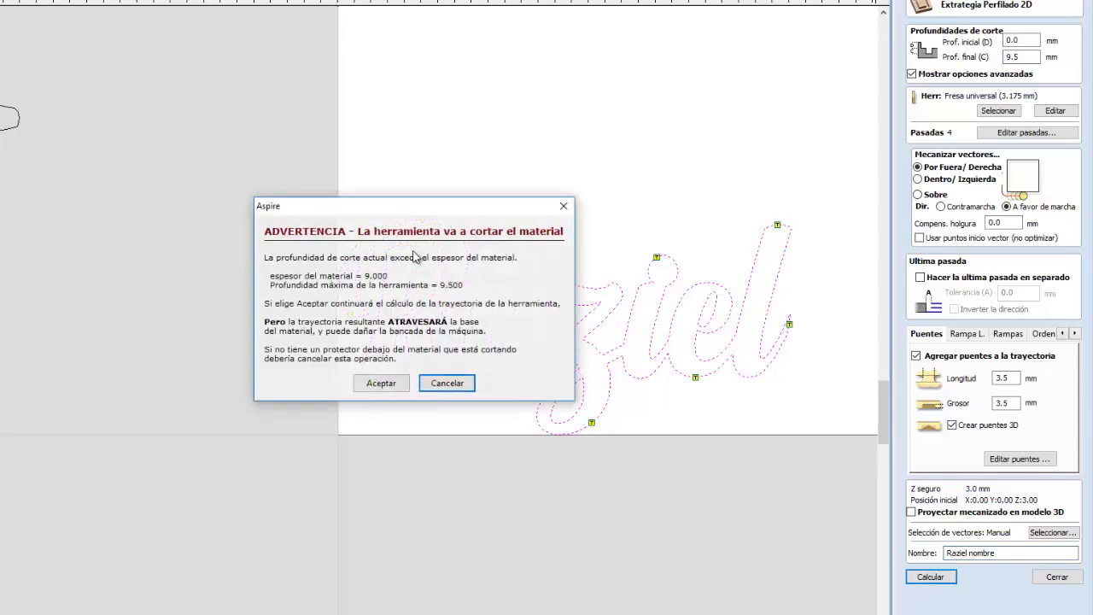
click(381, 383)
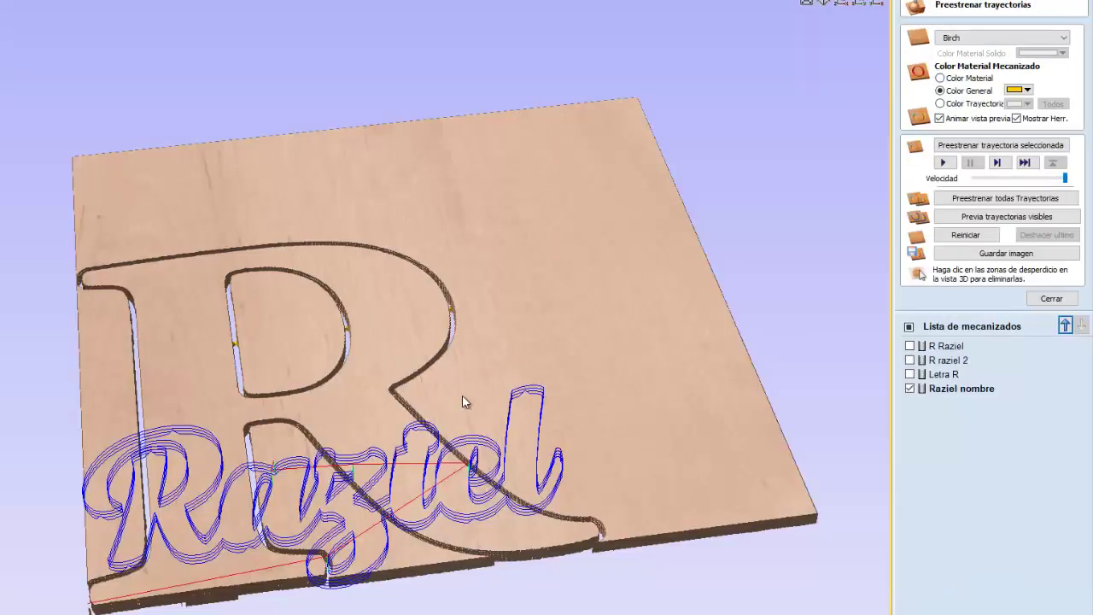
- Reset the material preview, simulate the script name's toolpath, inspect the cut letters and bridges in 3D, and close the preview
click(966, 234)
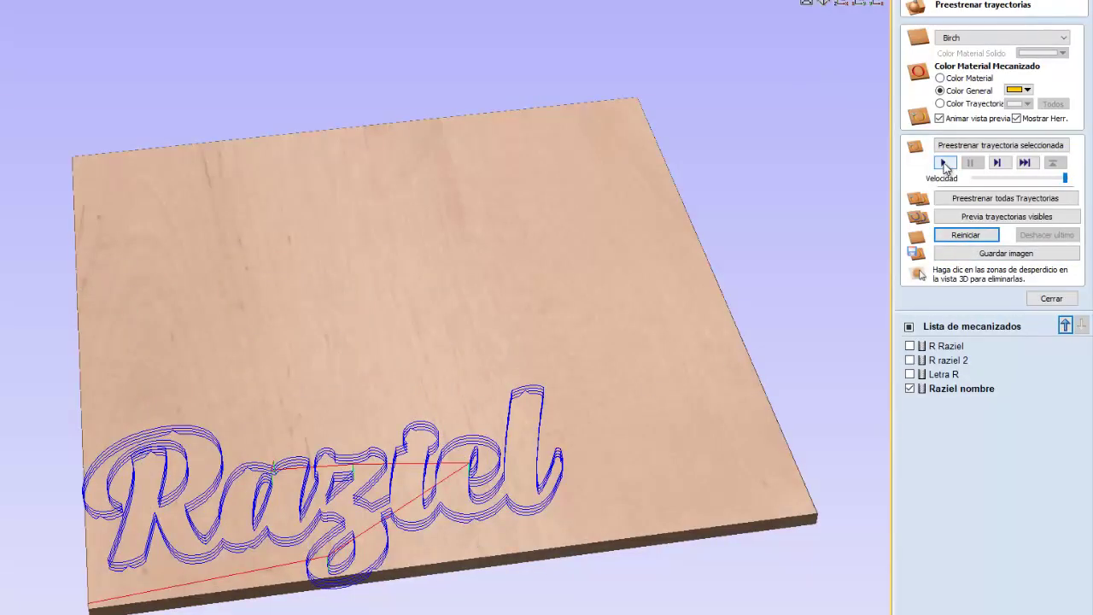
click(944, 163)
drag(313, 367, 612, 473)
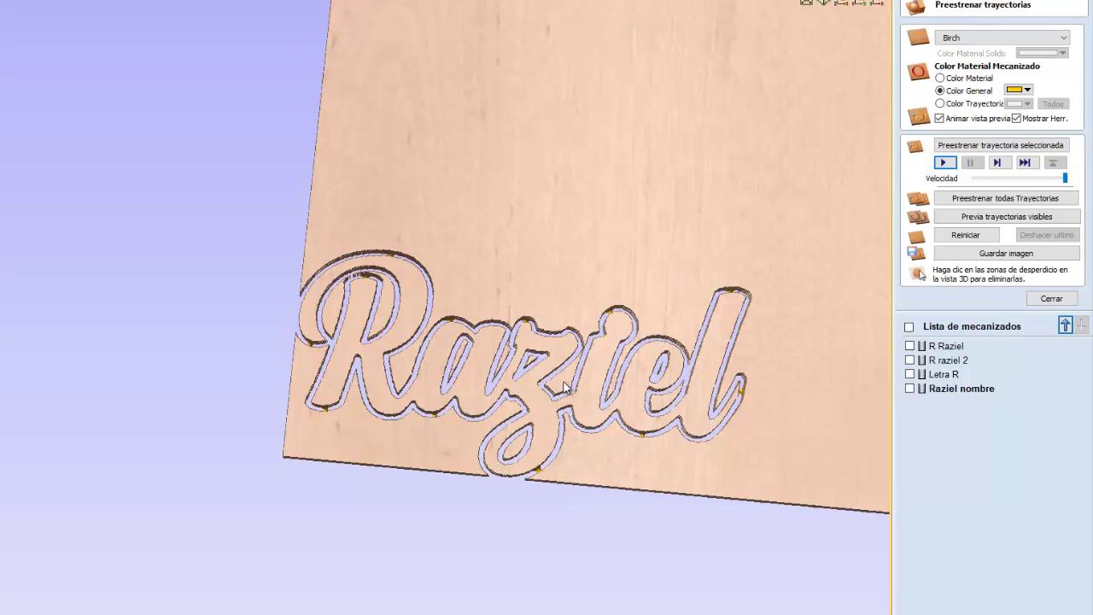
drag(509, 449, 597, 409)
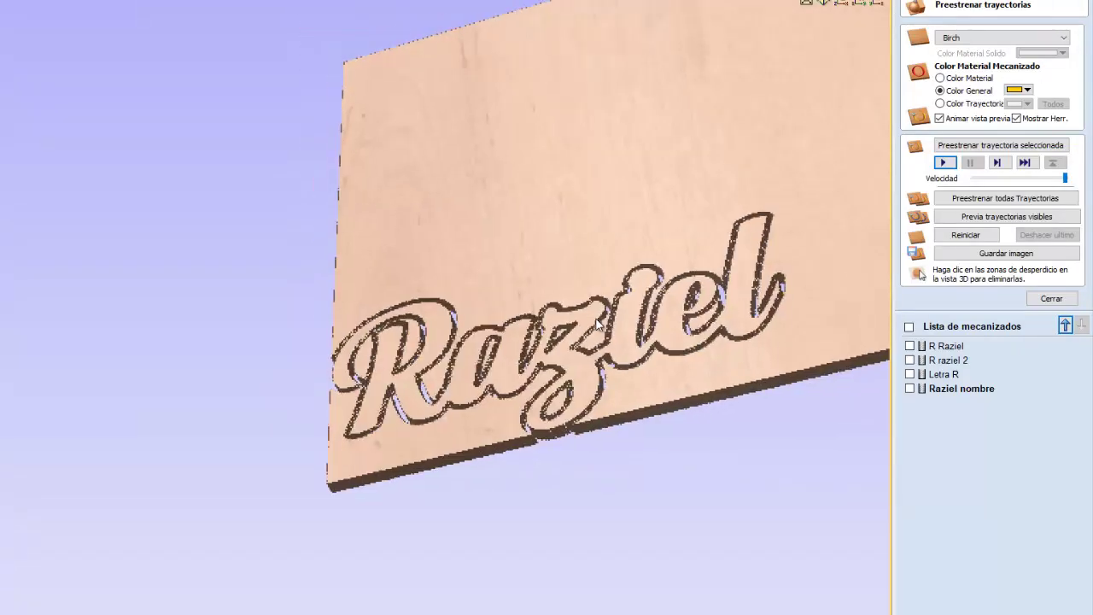
click(1051, 299)
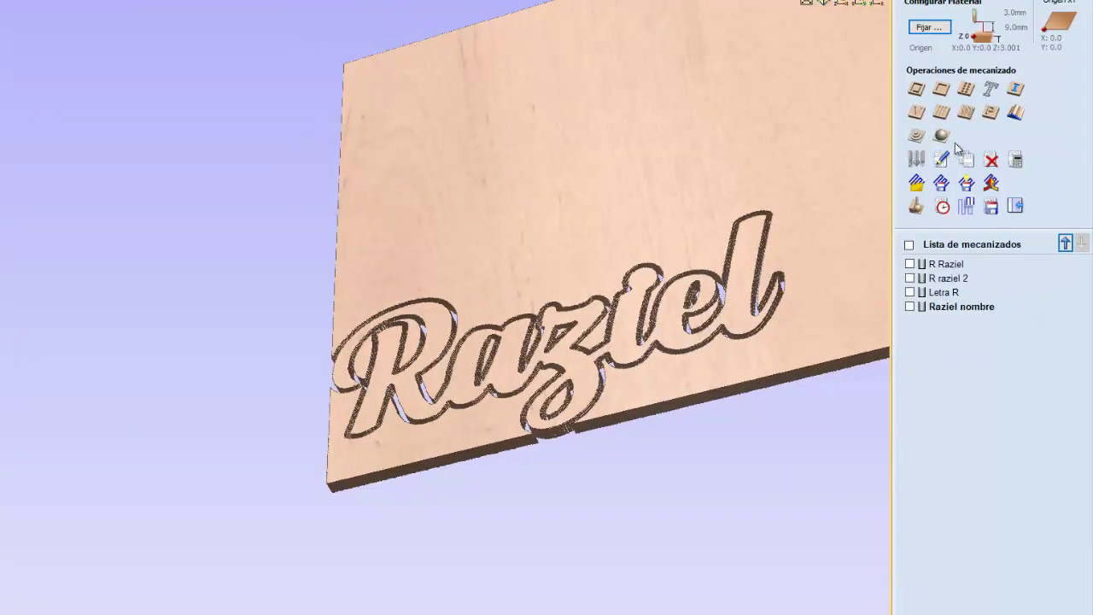
drag(671, 237, 486, 275)
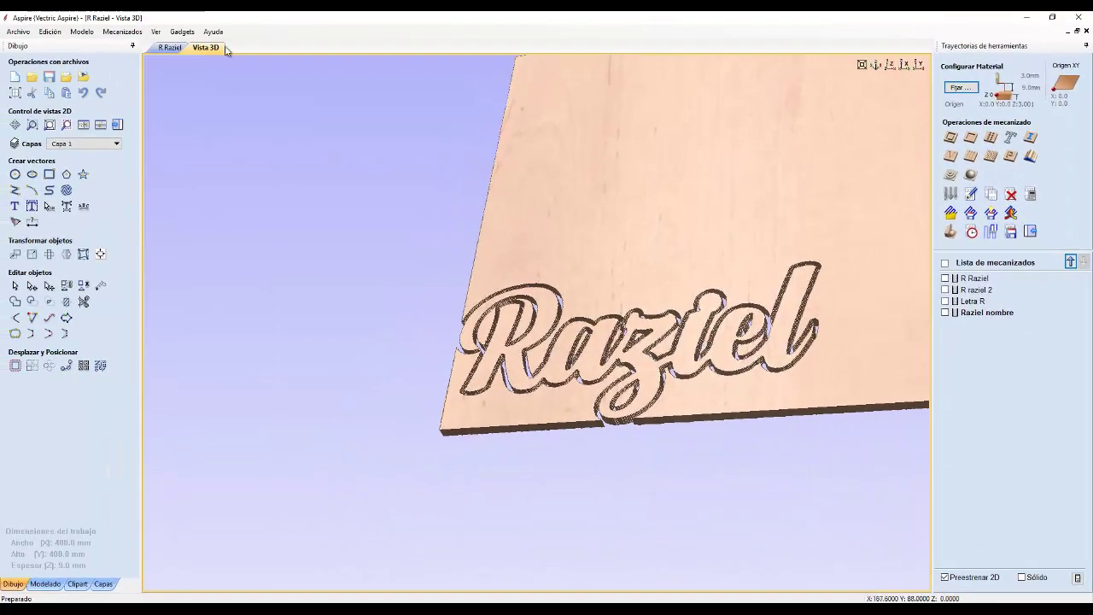
- In the 2D view, try the large R above the script name on the board, and move it back outside, beside the board
click(168, 47)
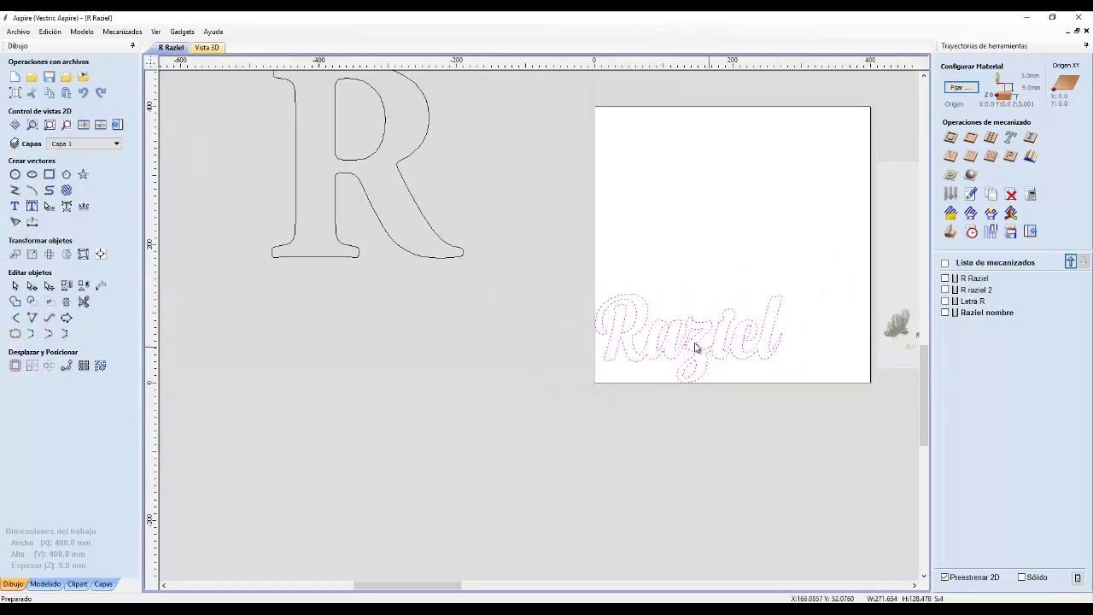
click(333, 178)
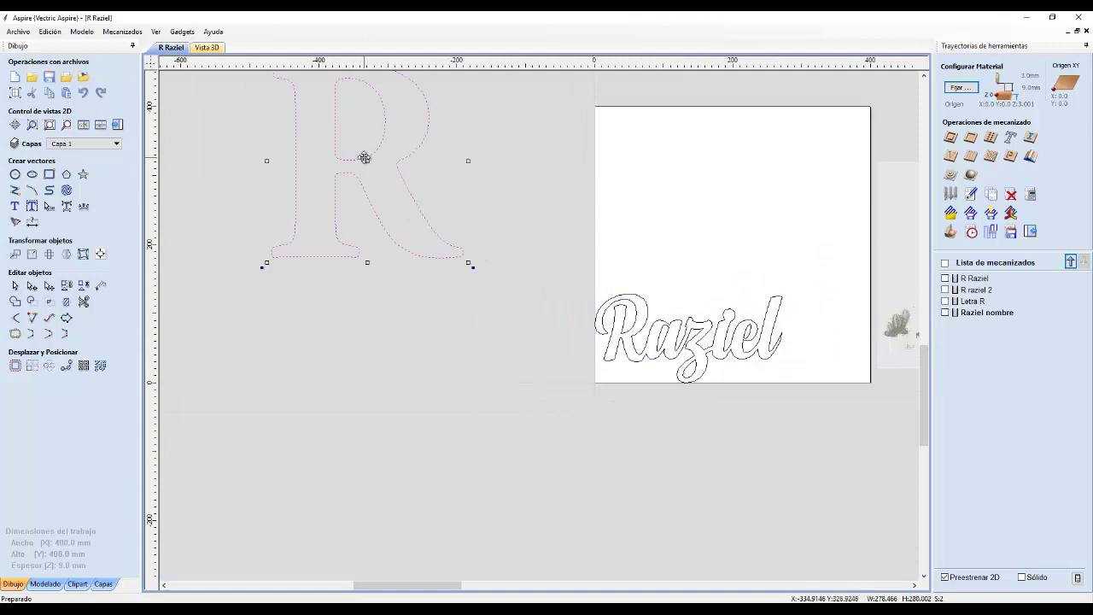
drag(363, 157, 698, 187)
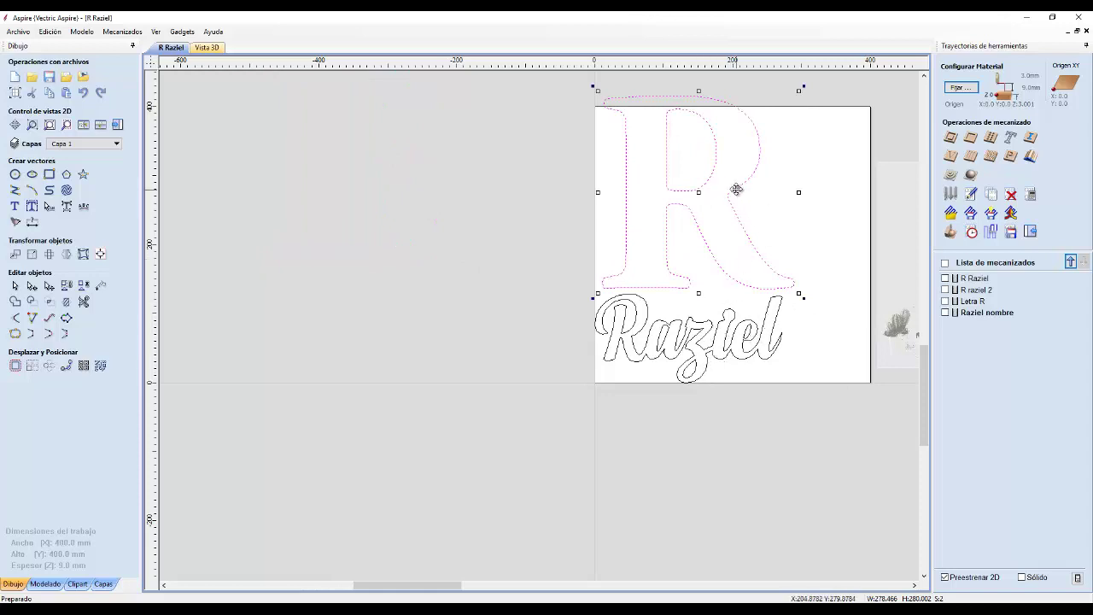
drag(736, 189, 422, 285)
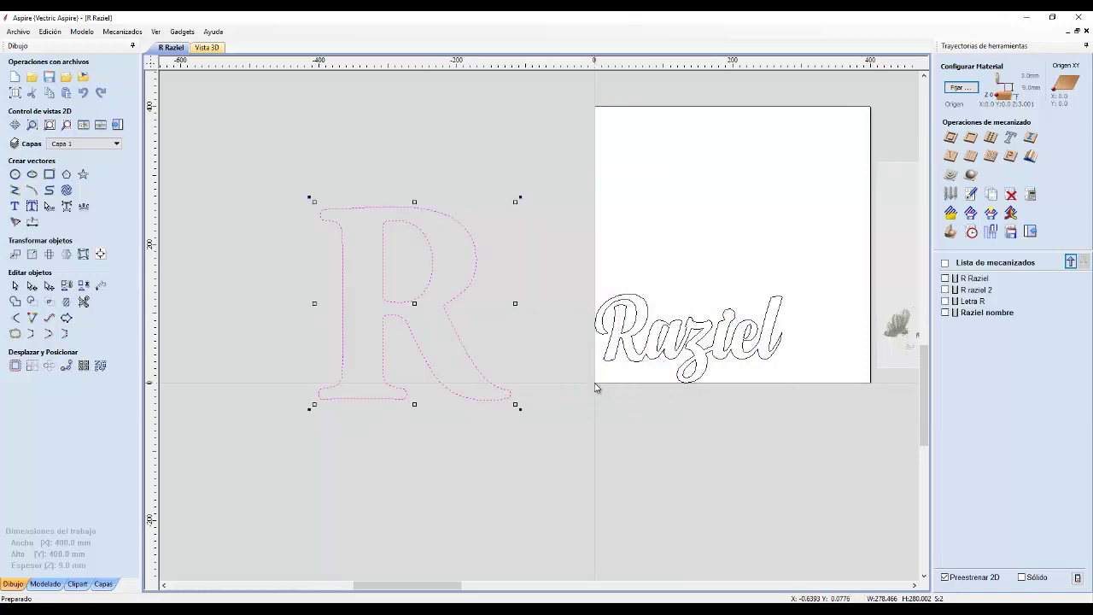
click(595, 386)
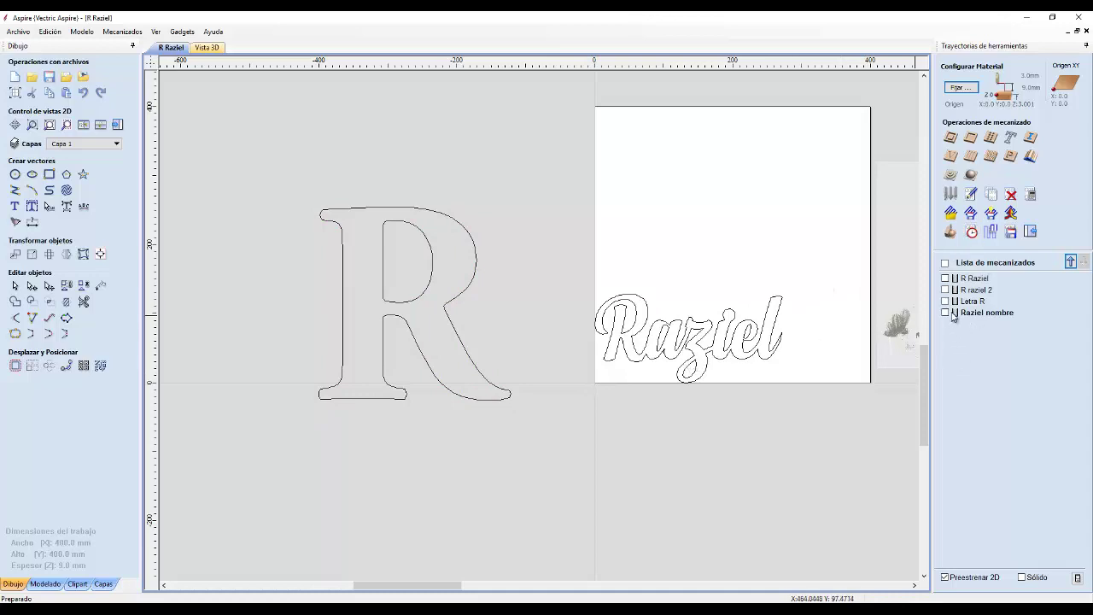
- Open the toolpath saving options for Letra R, bring up its G-code file dialog, and cancel without saving
click(973, 302)
click(1009, 232)
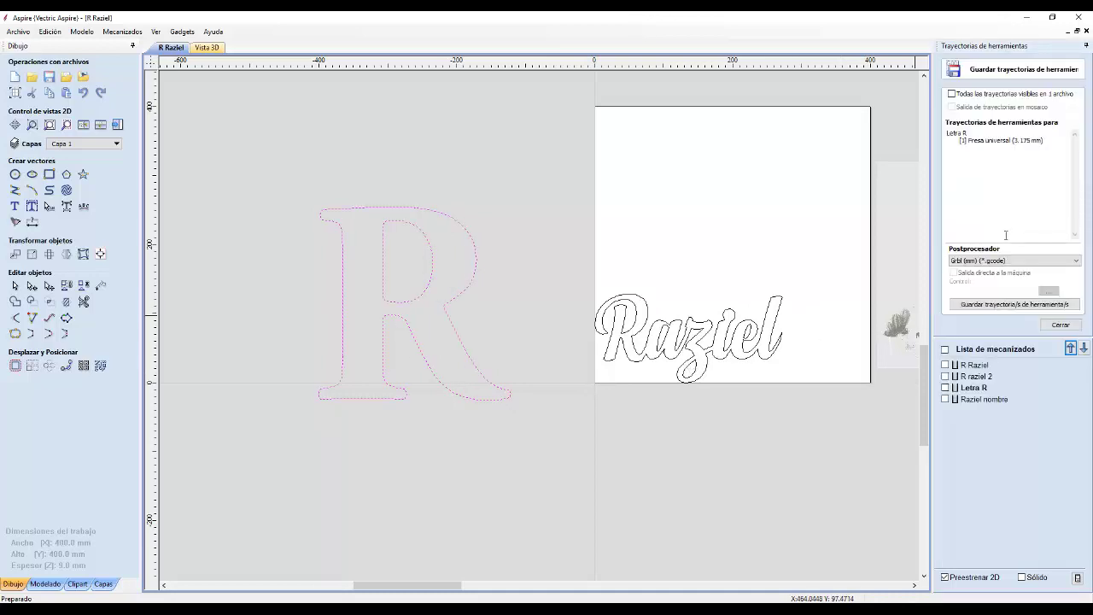
click(995, 304)
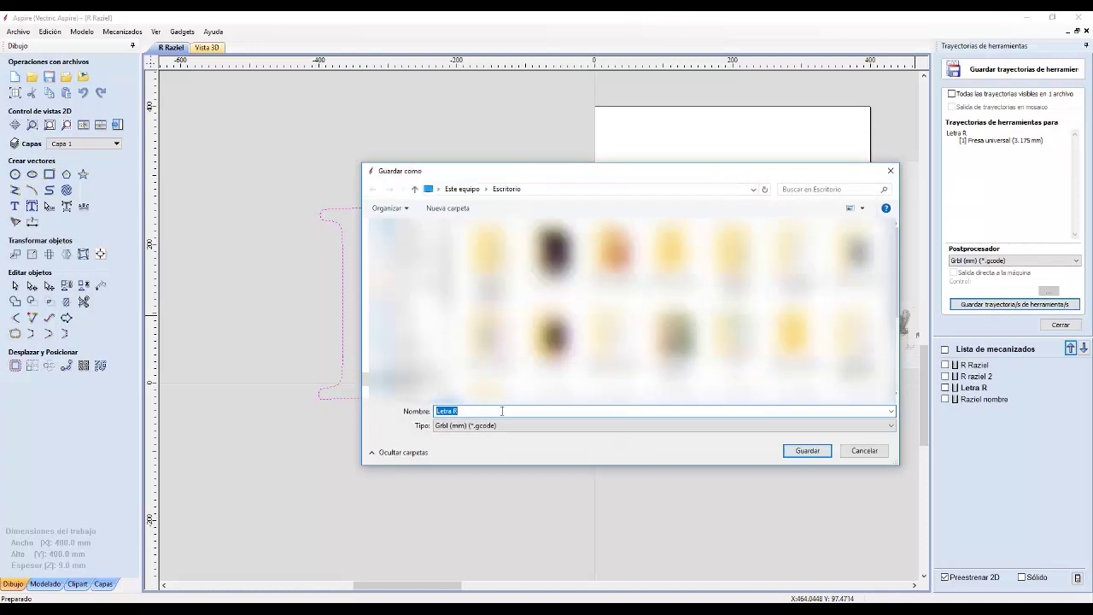
click(864, 450)
- Choose the script name's toolpath for output, bring up its G-code file dialog, and cancel without saving
click(968, 400)
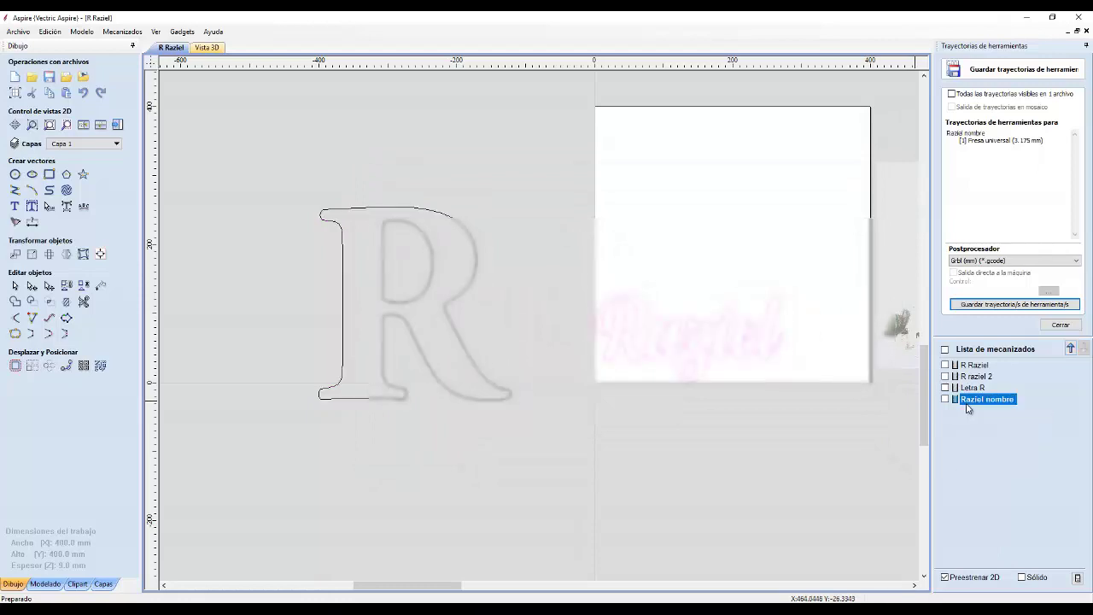
click(1020, 307)
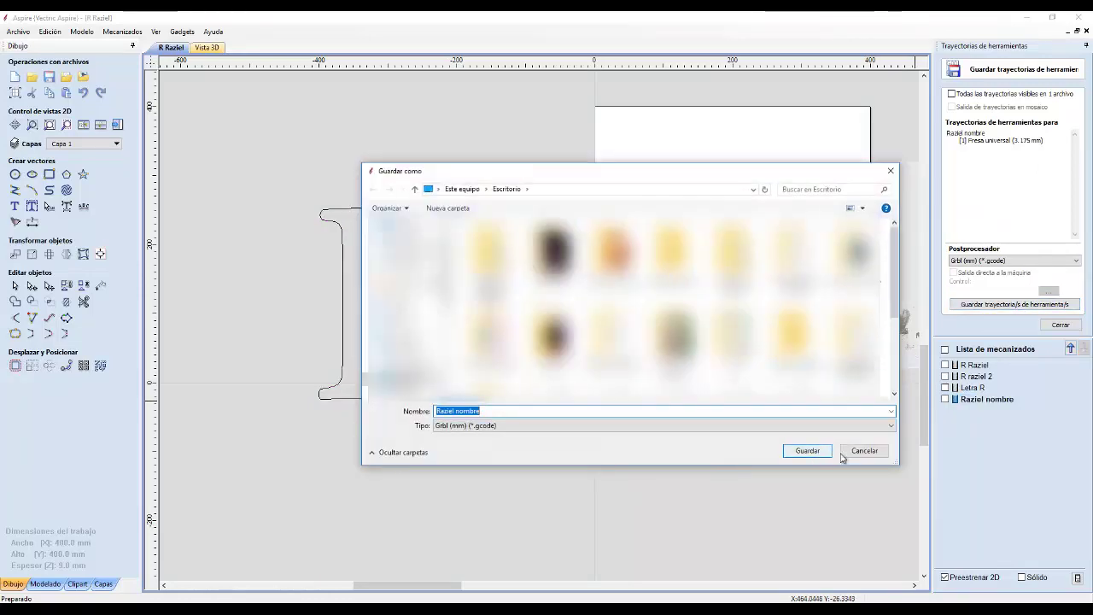
click(858, 450)
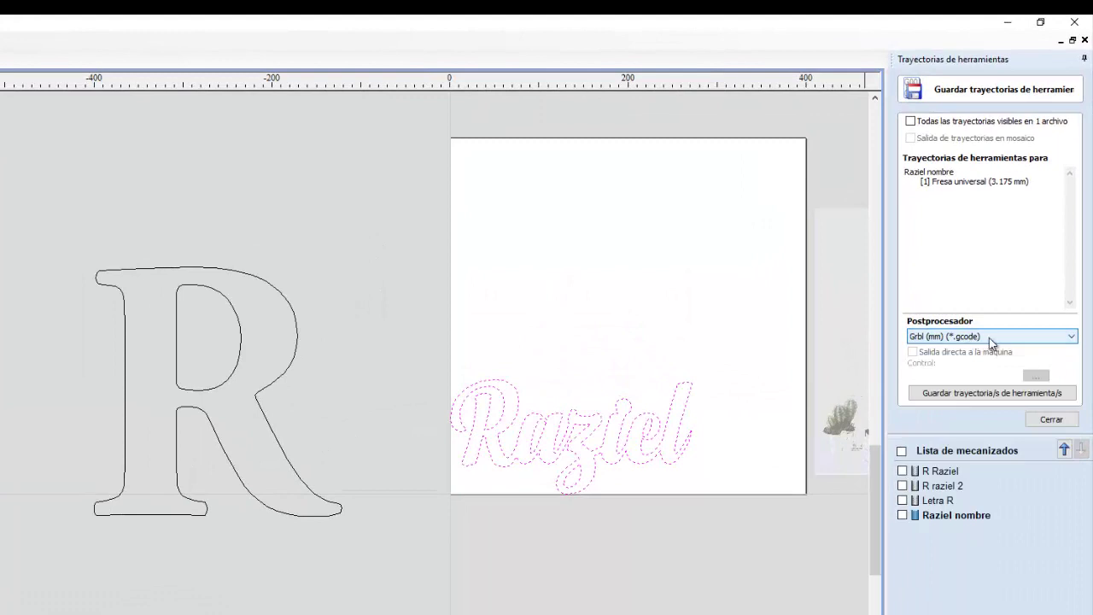
- Review the available postprocessors for the script name's toolpath and keep Grbl (mm) (*.gcode)
click(958, 338)
click(957, 338)
click(1012, 339)
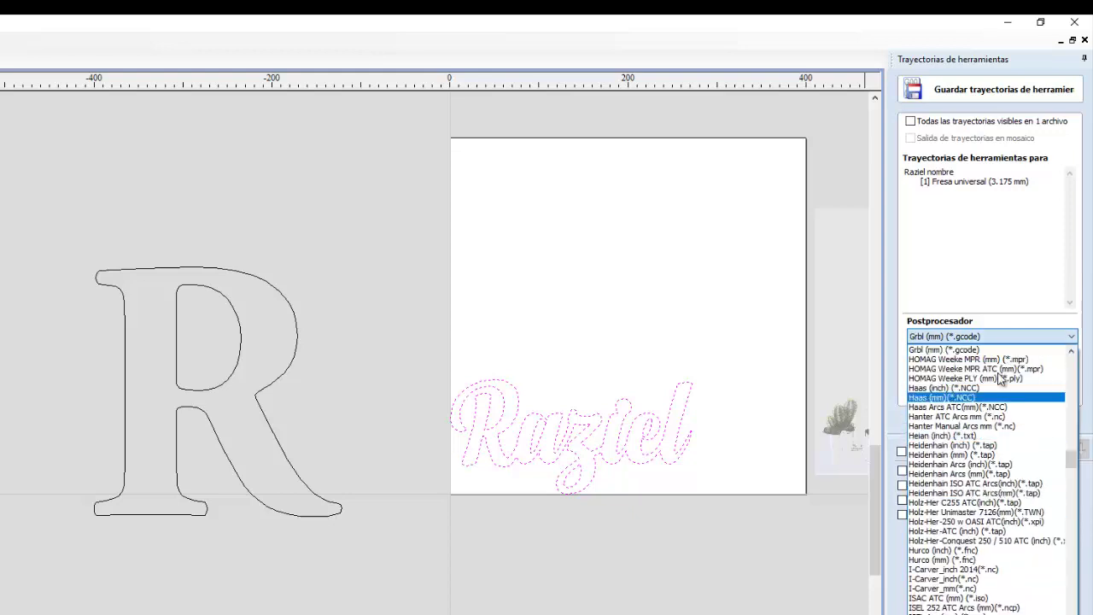
click(1035, 339)
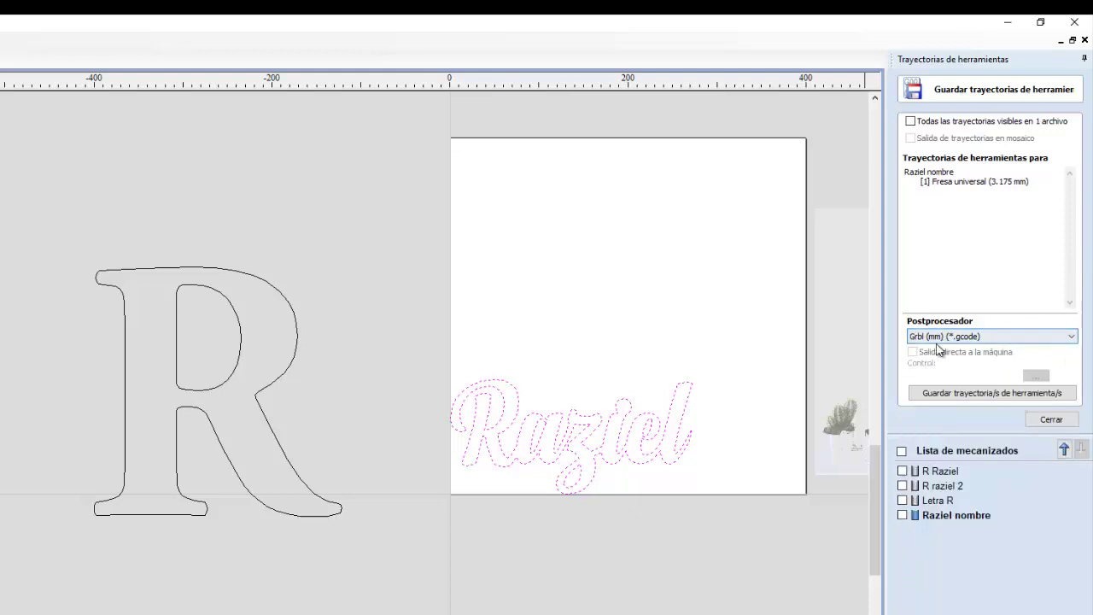